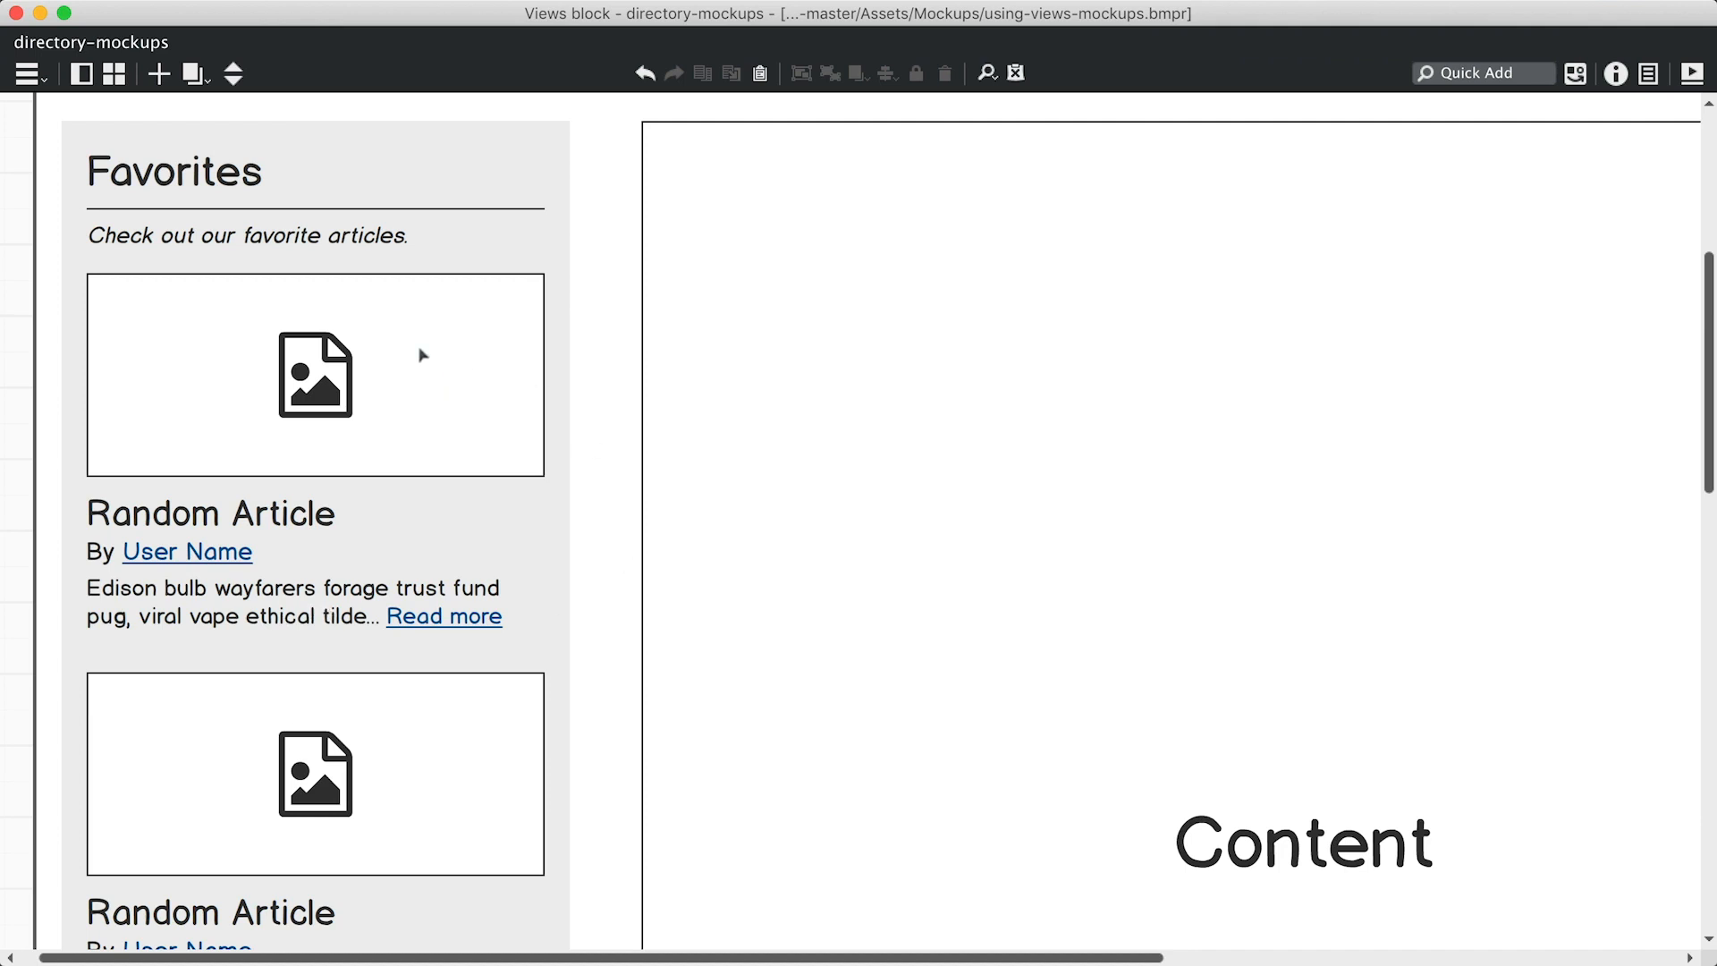
Leave the Balsamiq mockup and return to the Drupal Favorites block view in Firefox.
key("super+Tab")
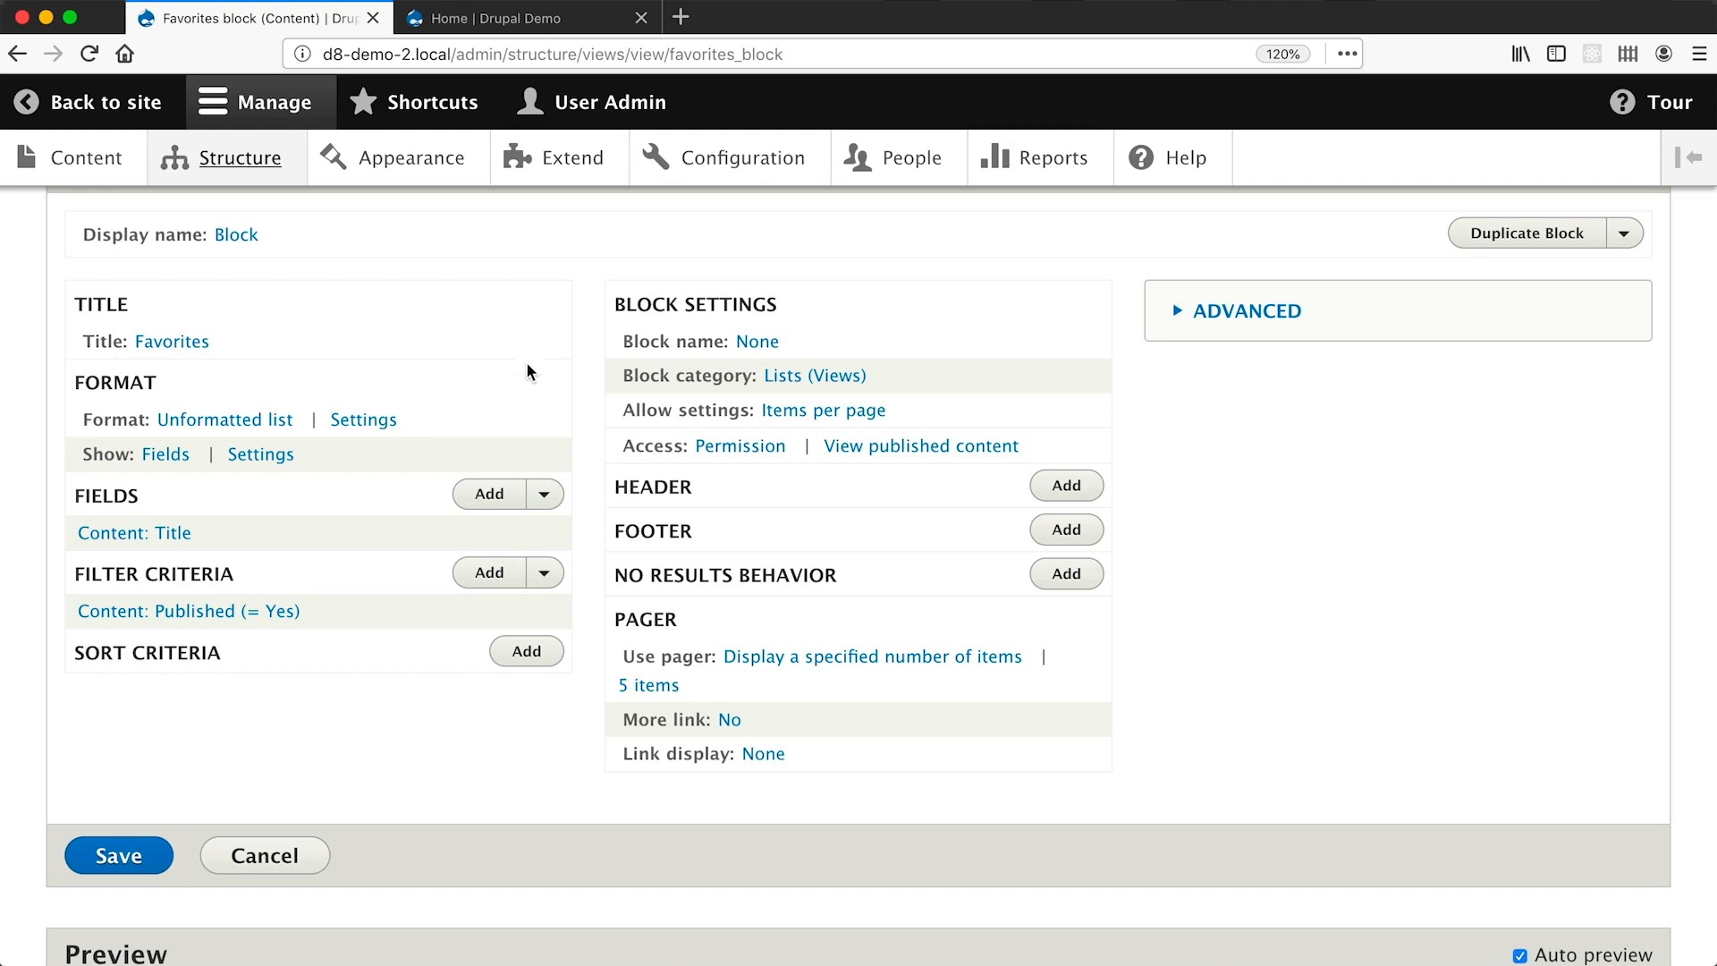
Open Add fields, browse the Content and Content revision categories, then return to All.
left_click(489, 495)
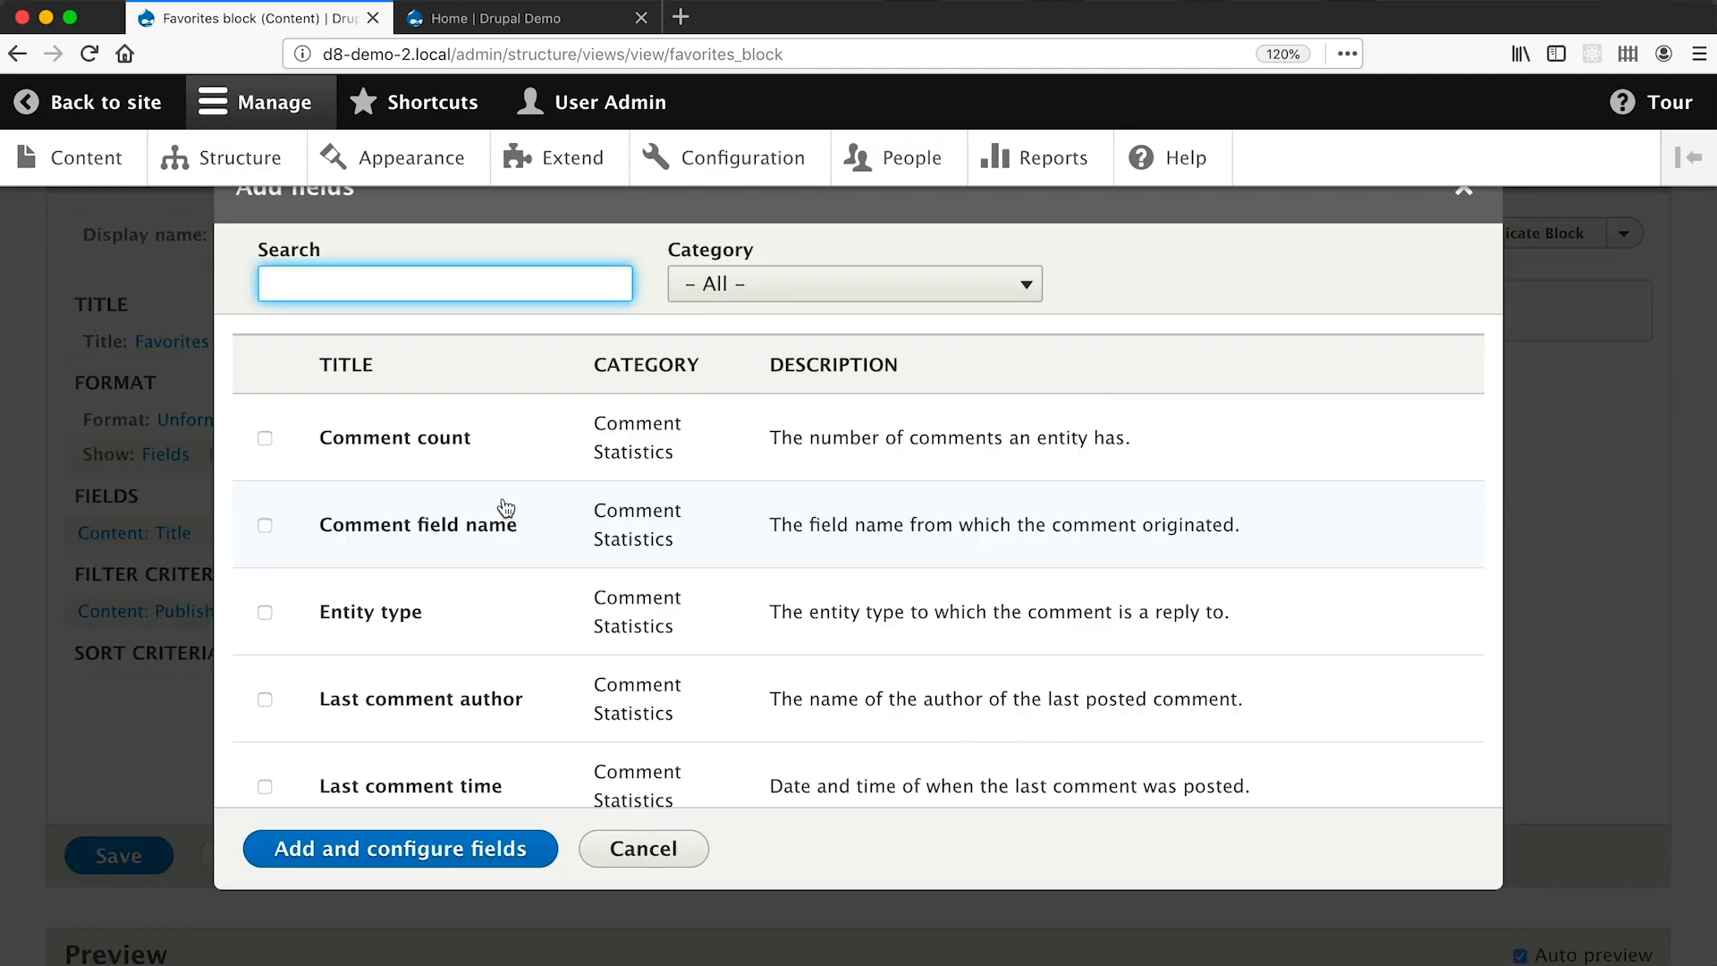
scroll(506, 508, "down", 15)
scroll(557, 488, "down", 15)
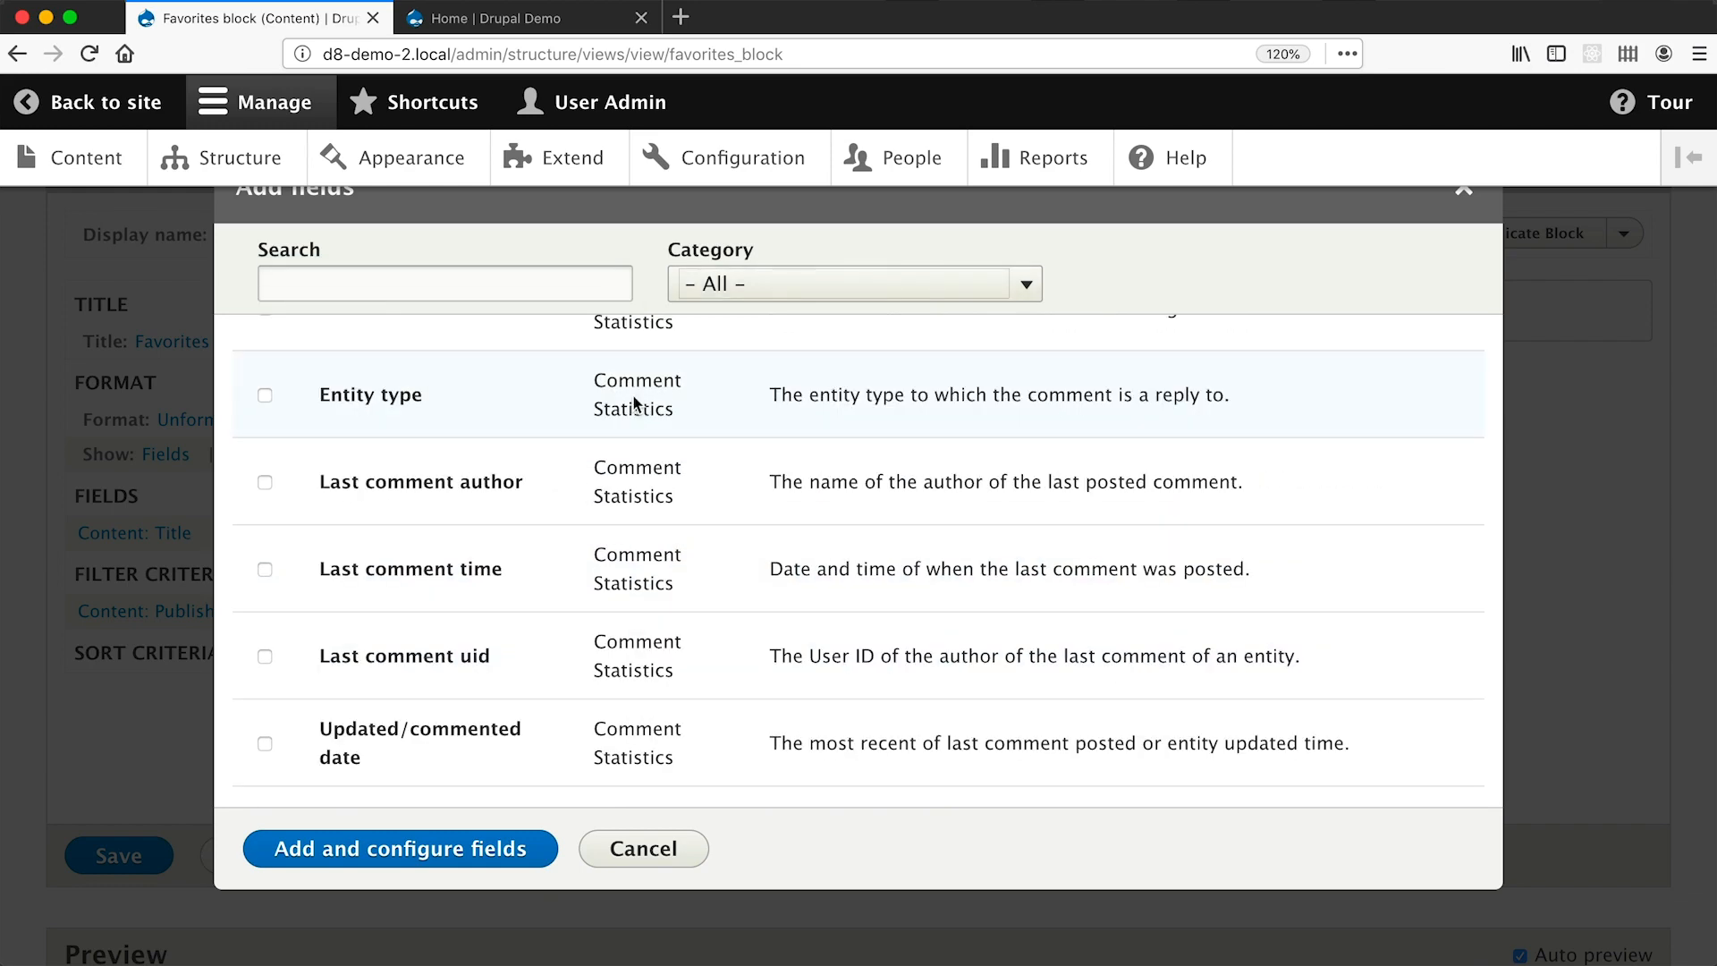
left_click(711, 284)
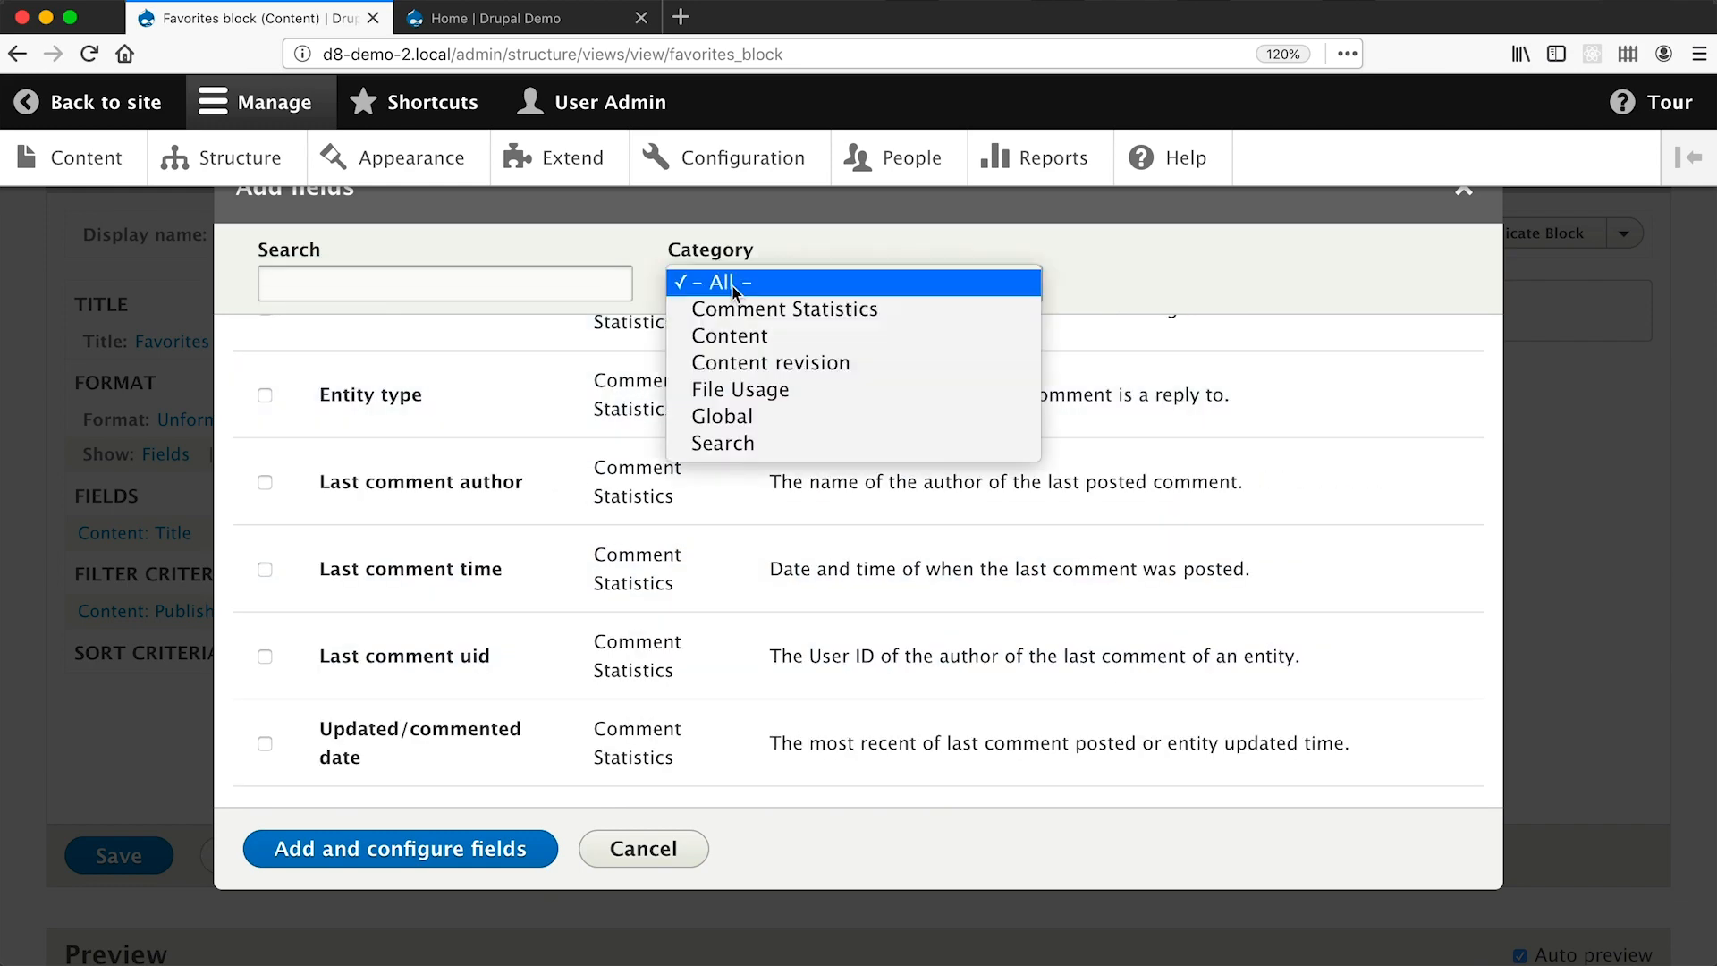
left_click(738, 336)
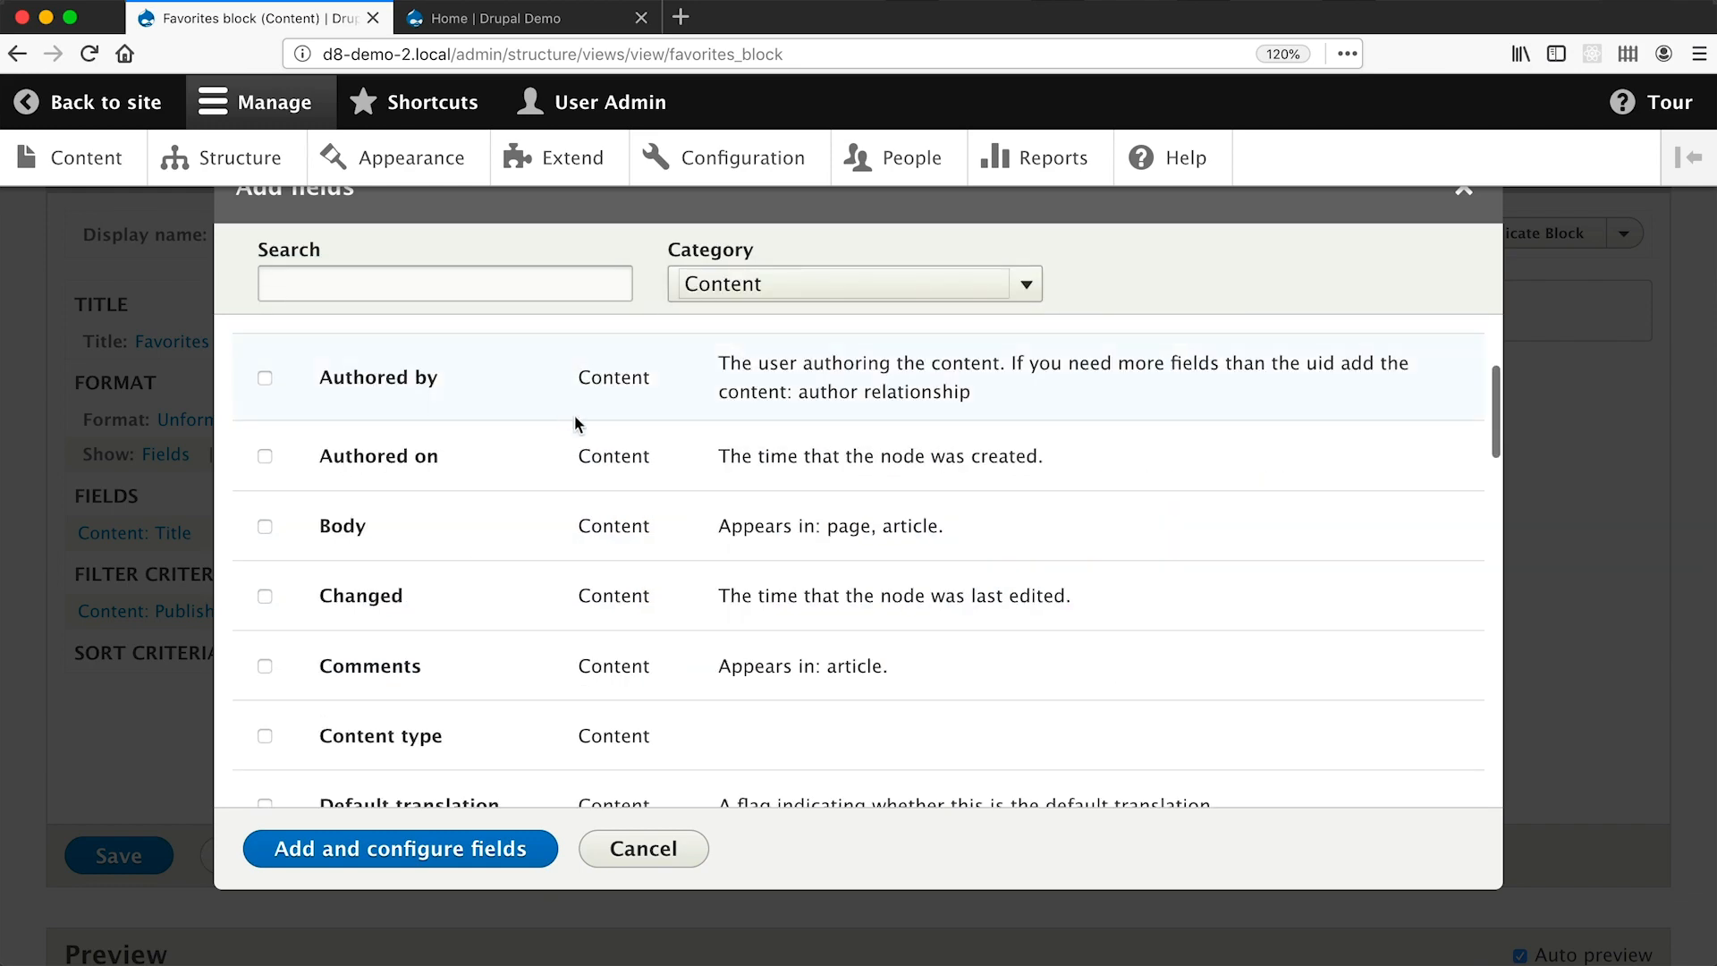
left_click(726, 285)
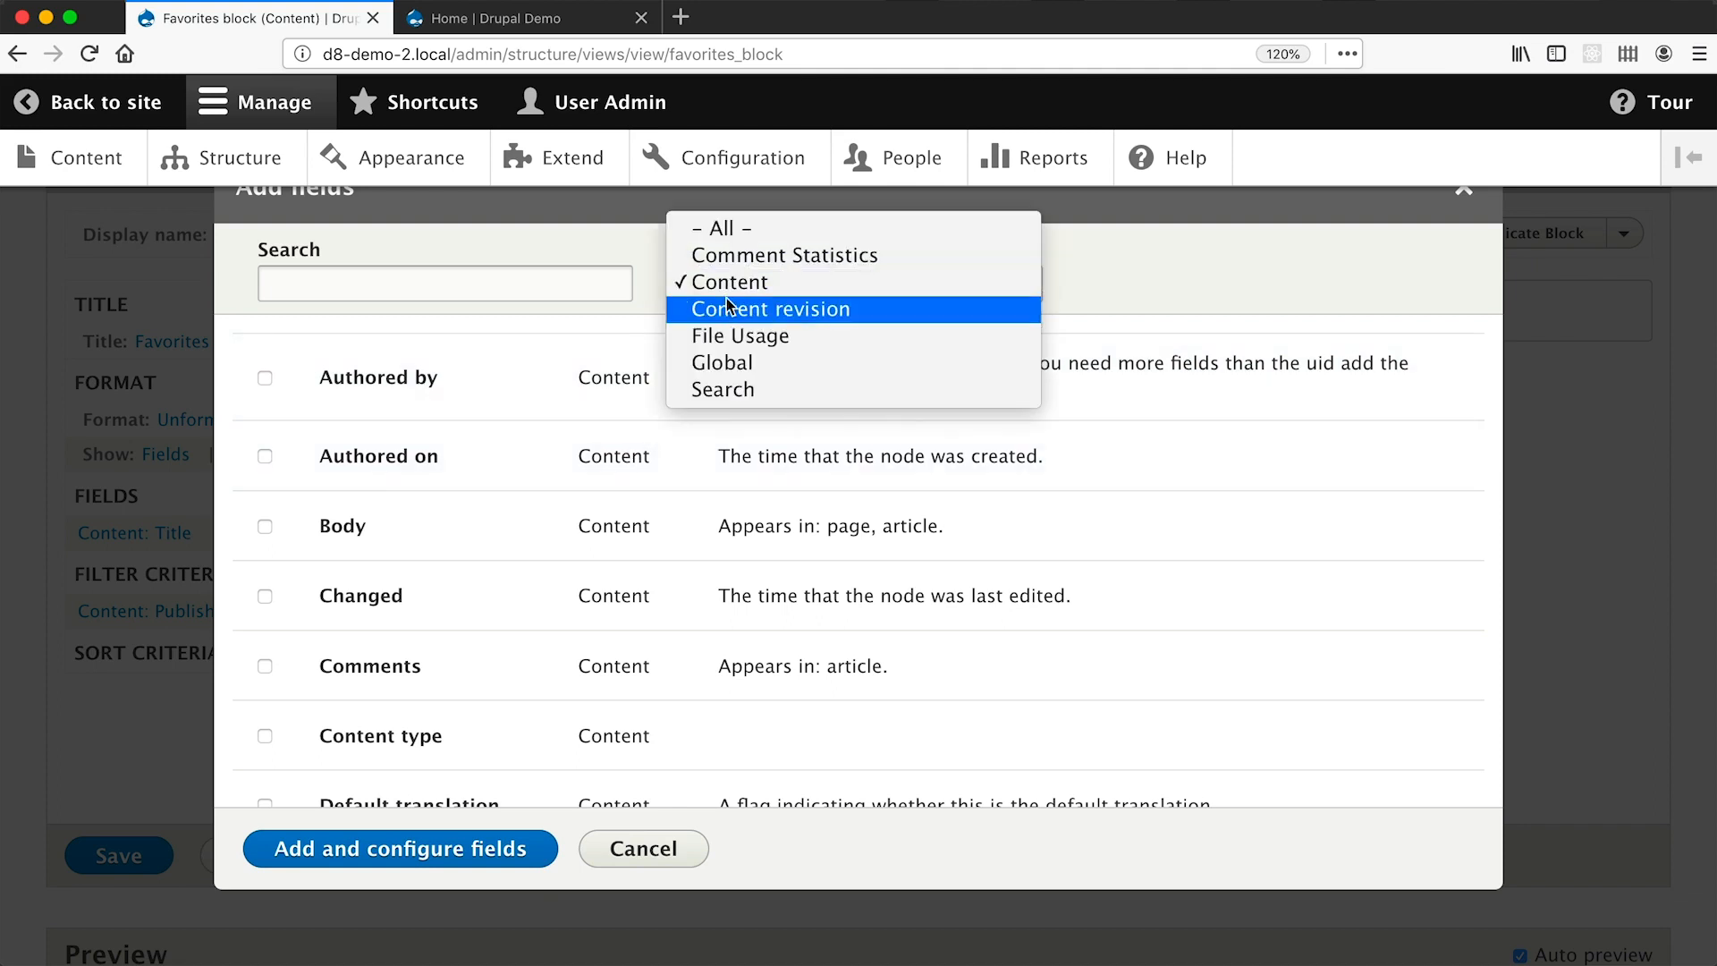
left_click(729, 306)
left_click(729, 293)
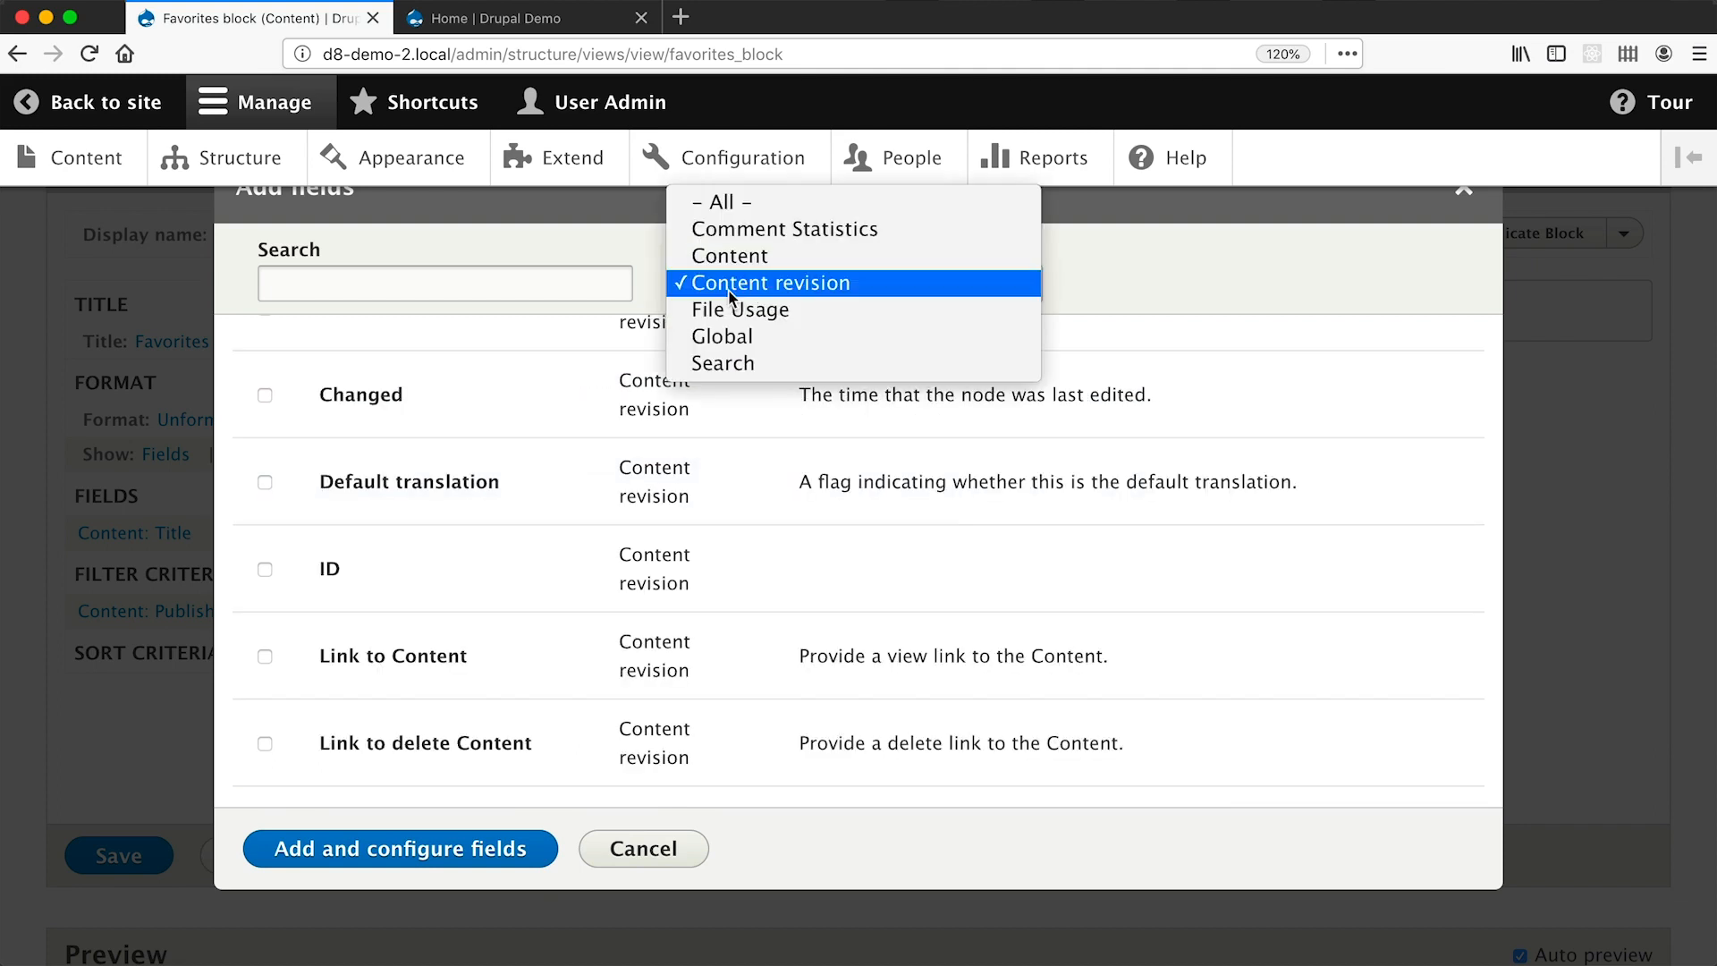
left_click(740, 204)
left_click(555, 281)
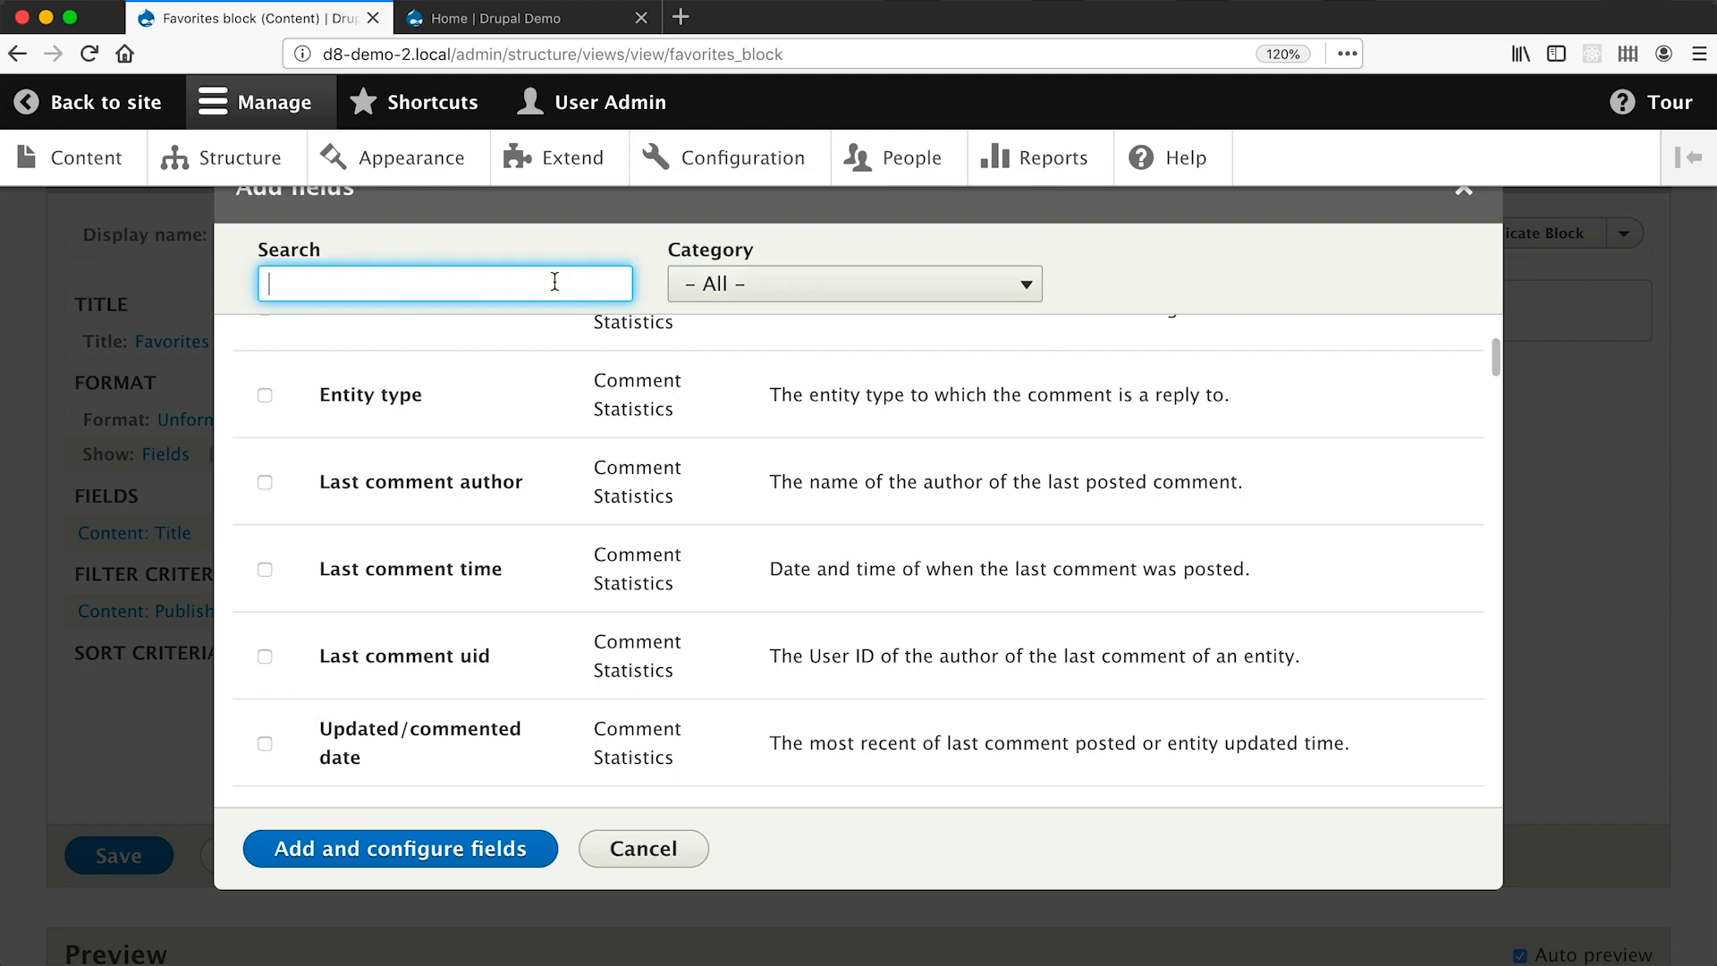
Search fields for 'title', trying then unticking the Content and Content revision Title fields.
type("title")
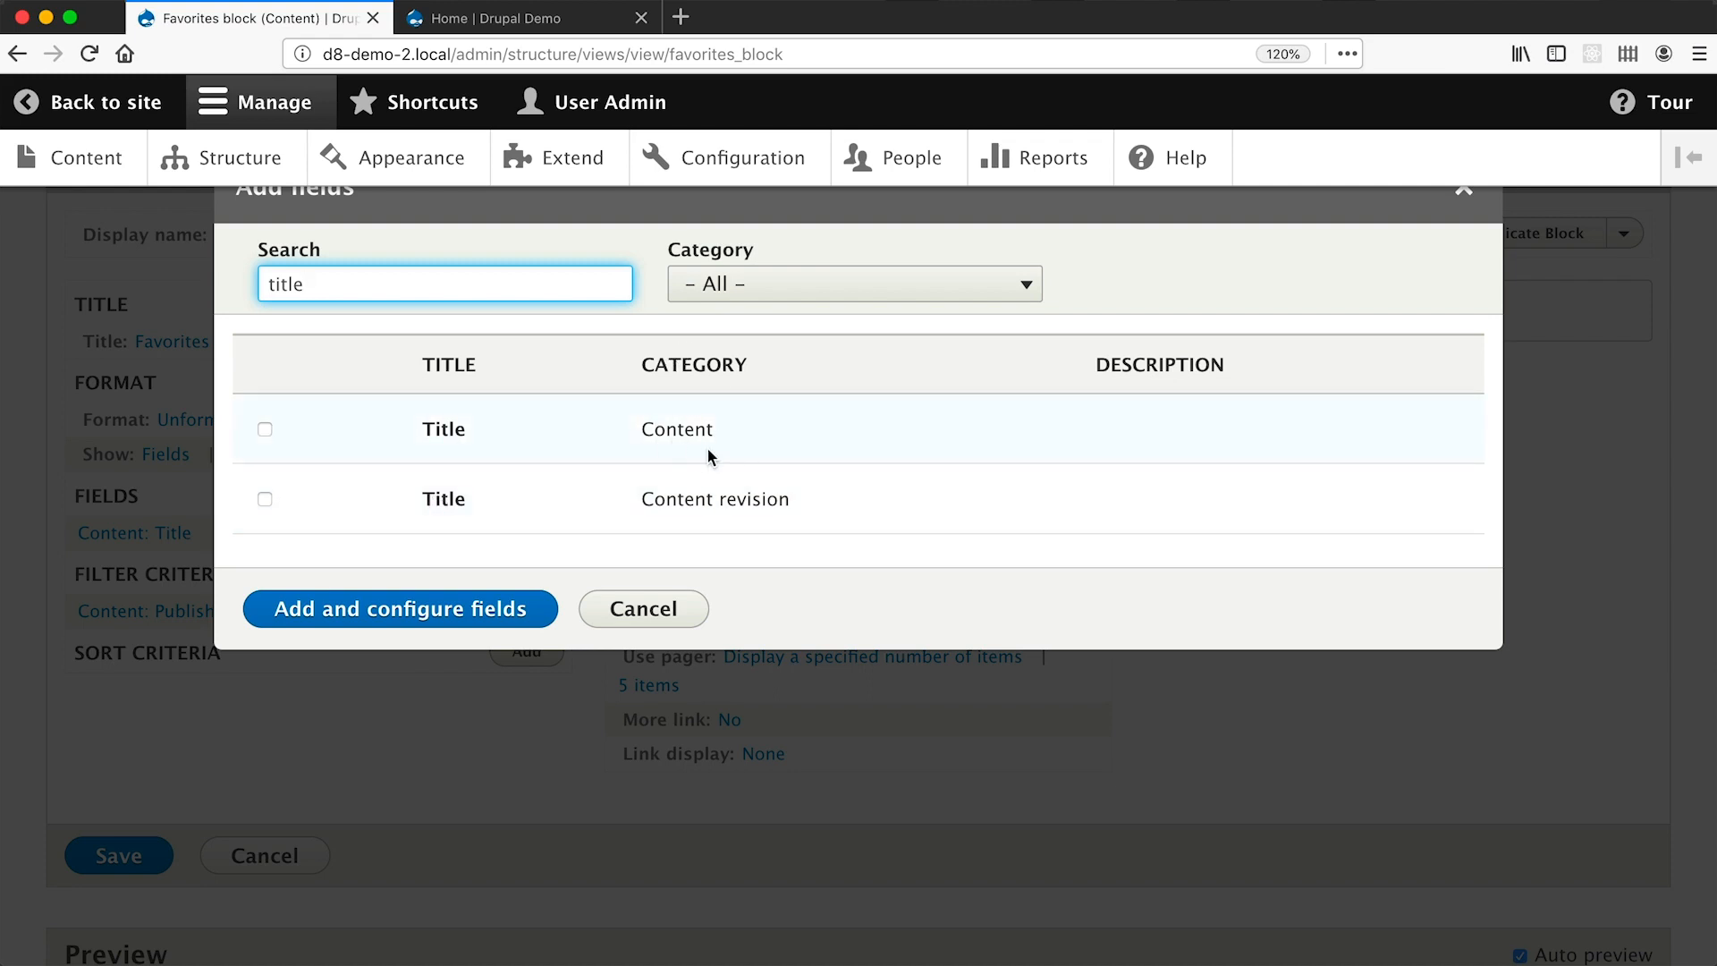
left_click(265, 430)
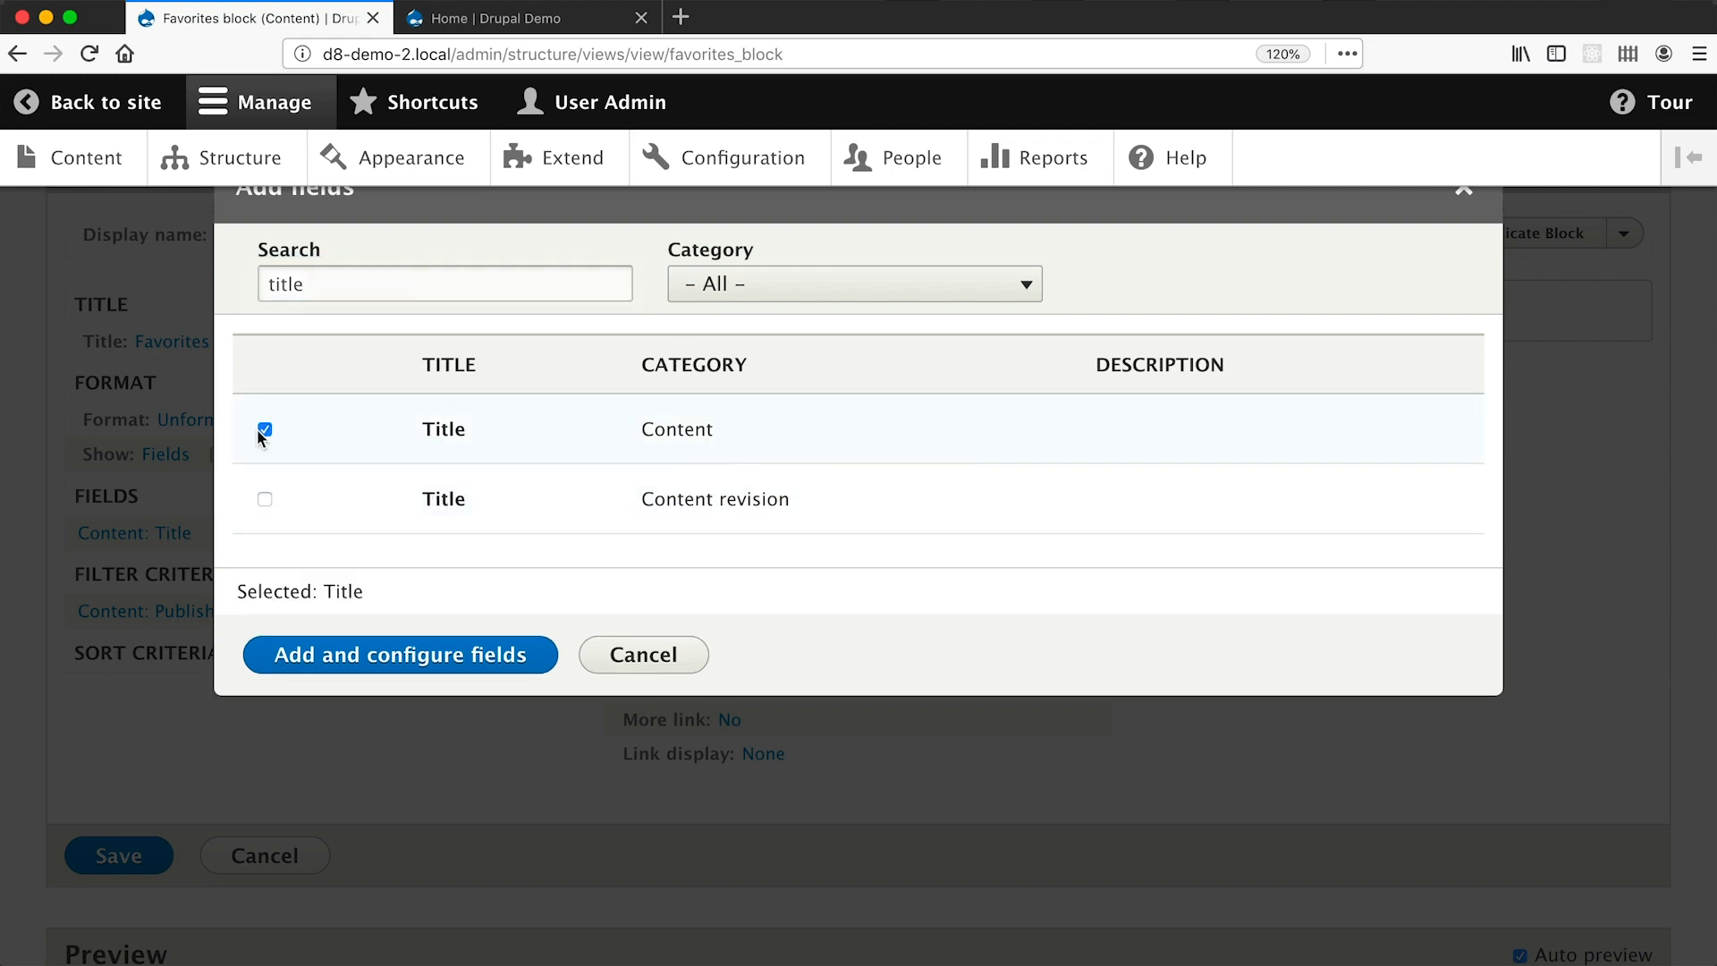
left_click(265, 430)
left_click(265, 499)
left_click(266, 500)
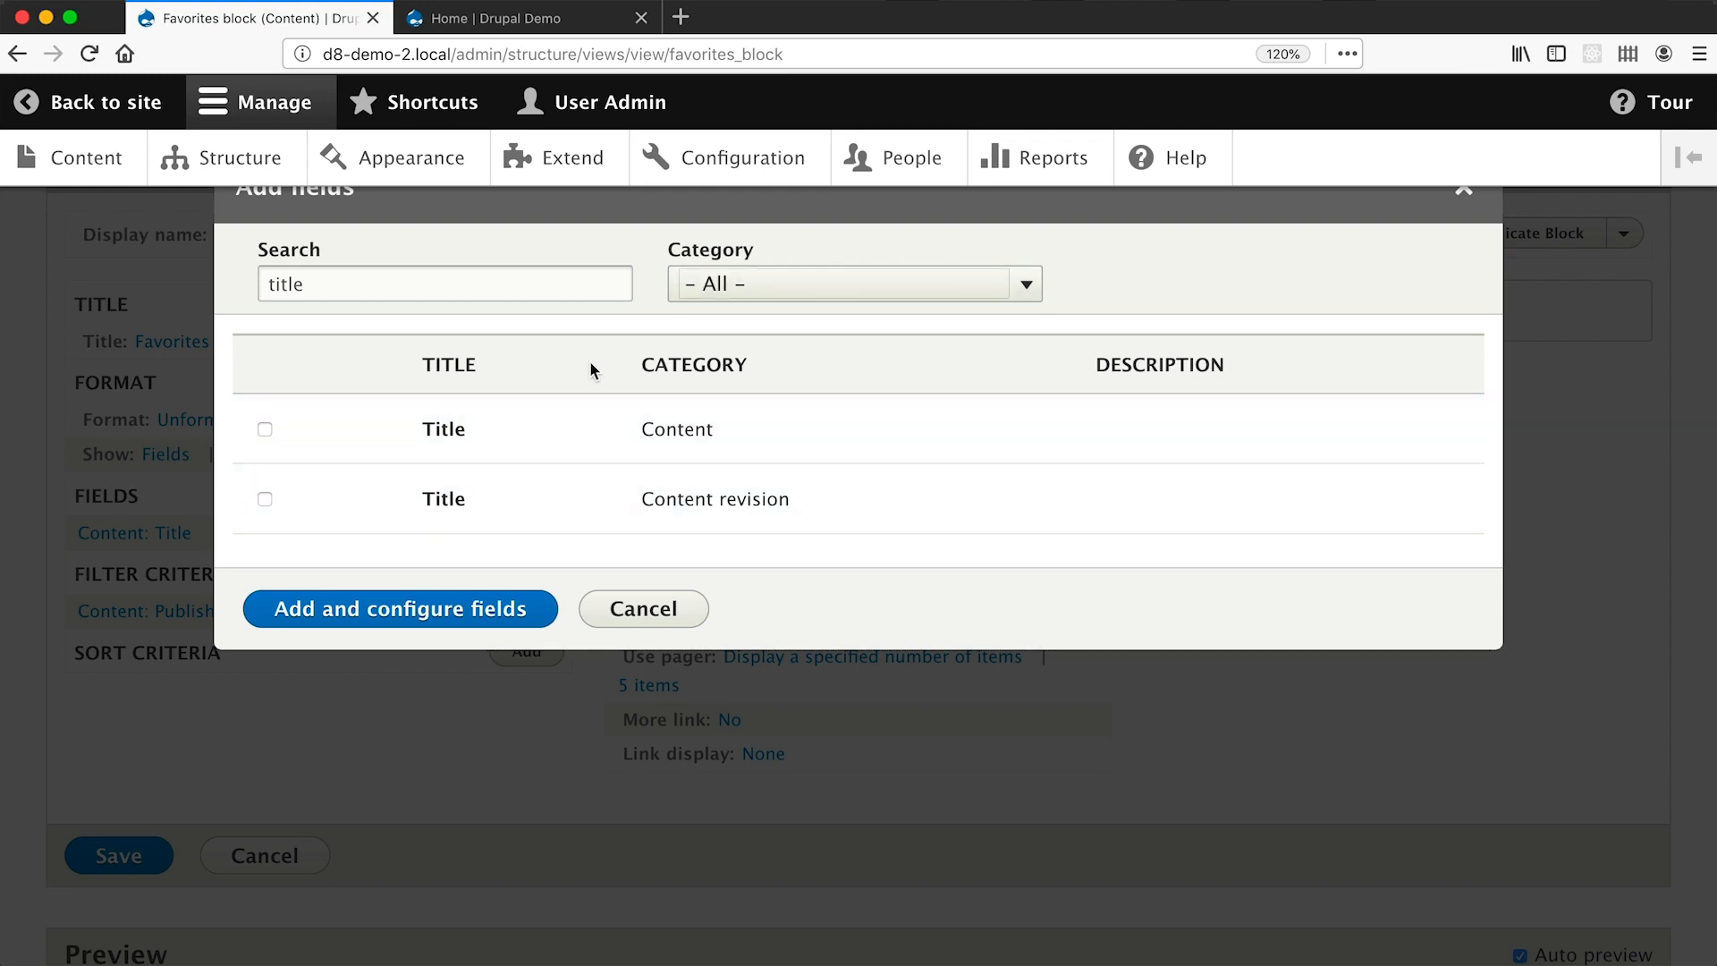
Clear the search, filter the list to Content fields, and tick Image.
double_click(510, 282)
key("BackSpace")
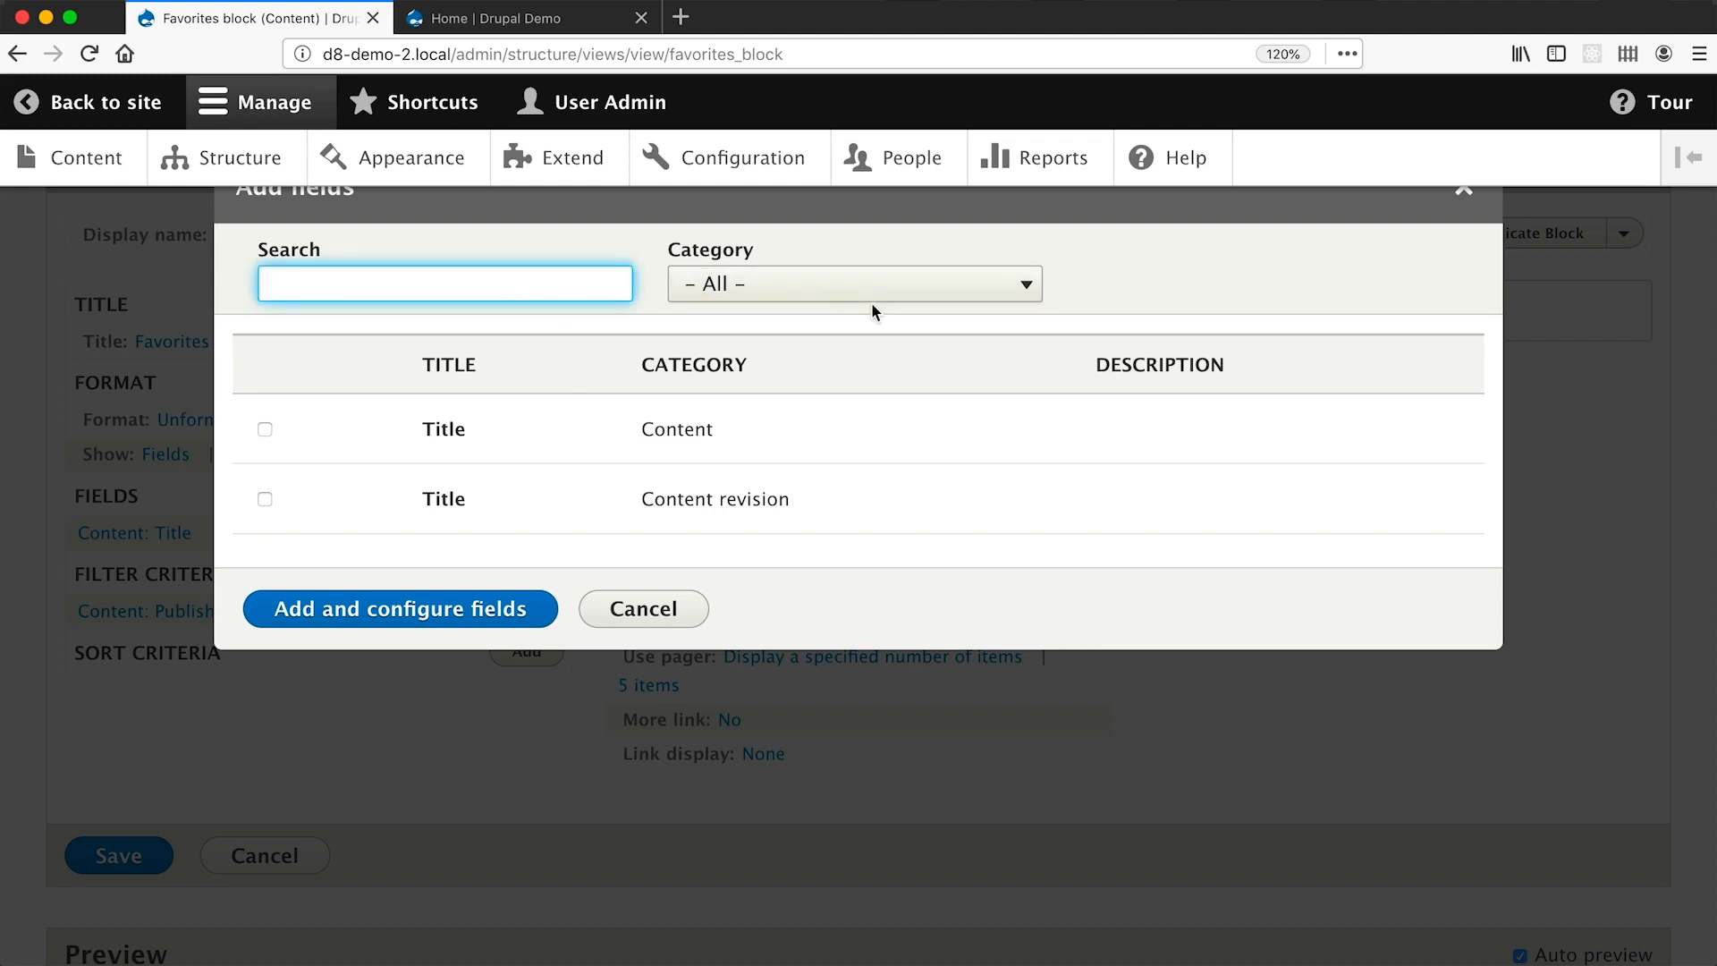
left_click(873, 287)
left_click(847, 333)
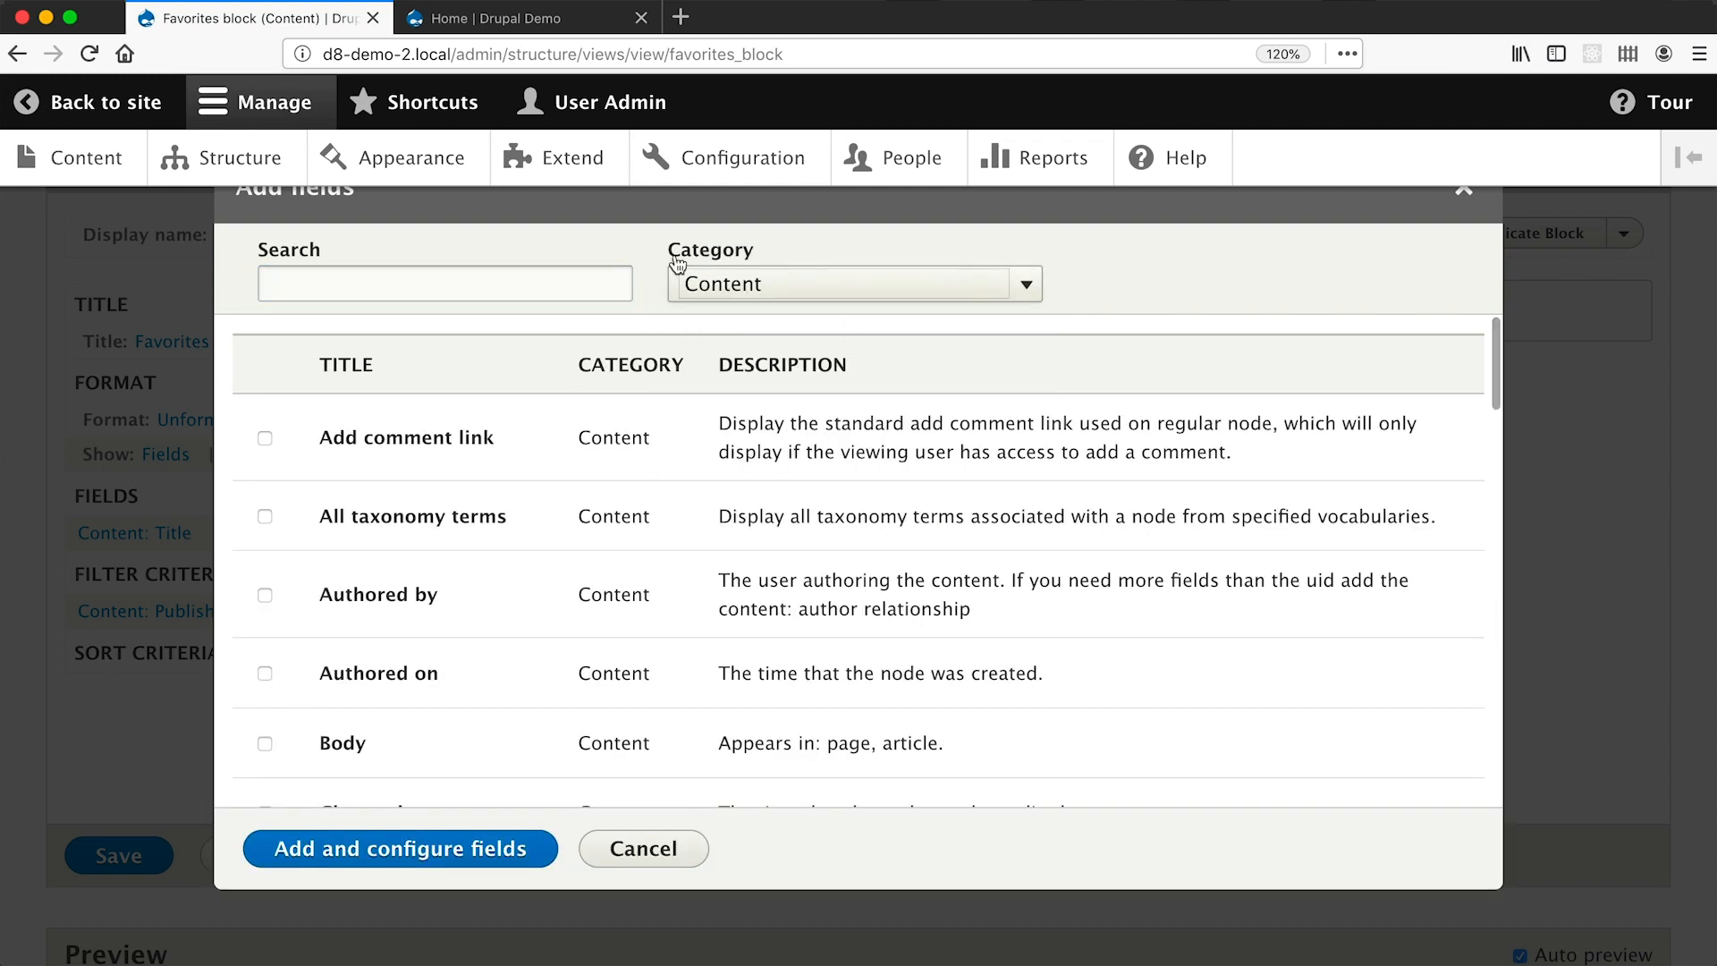
scroll(620, 431, "down", 10)
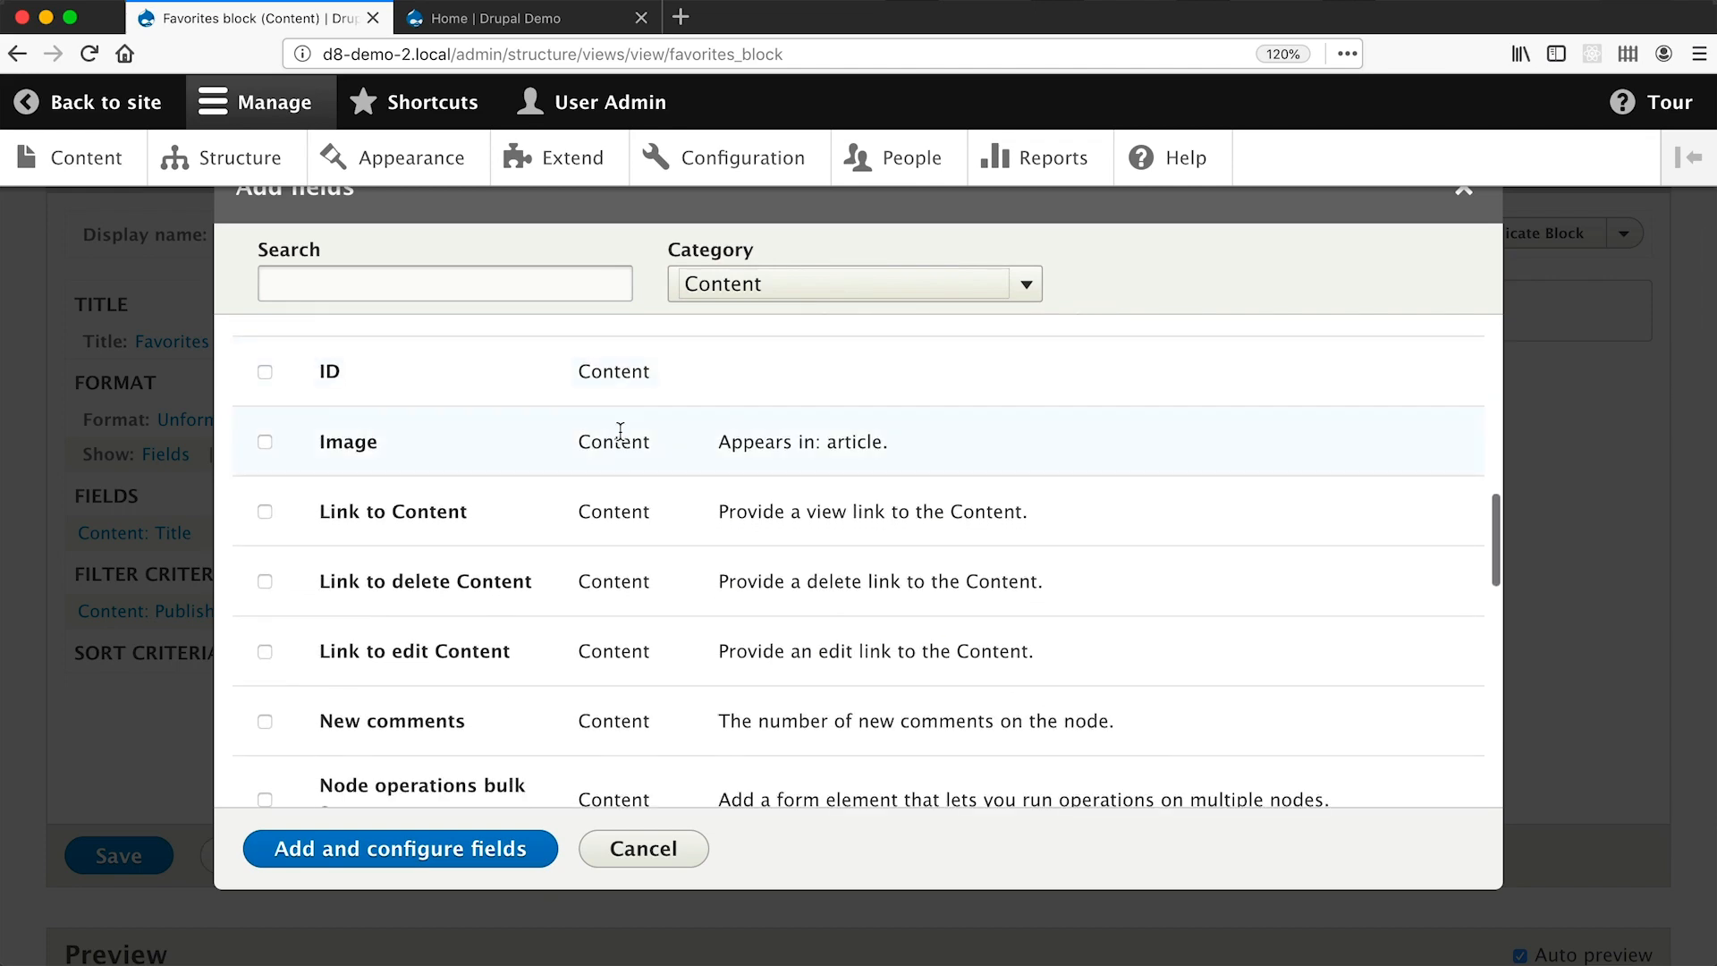
left_click(265, 442)
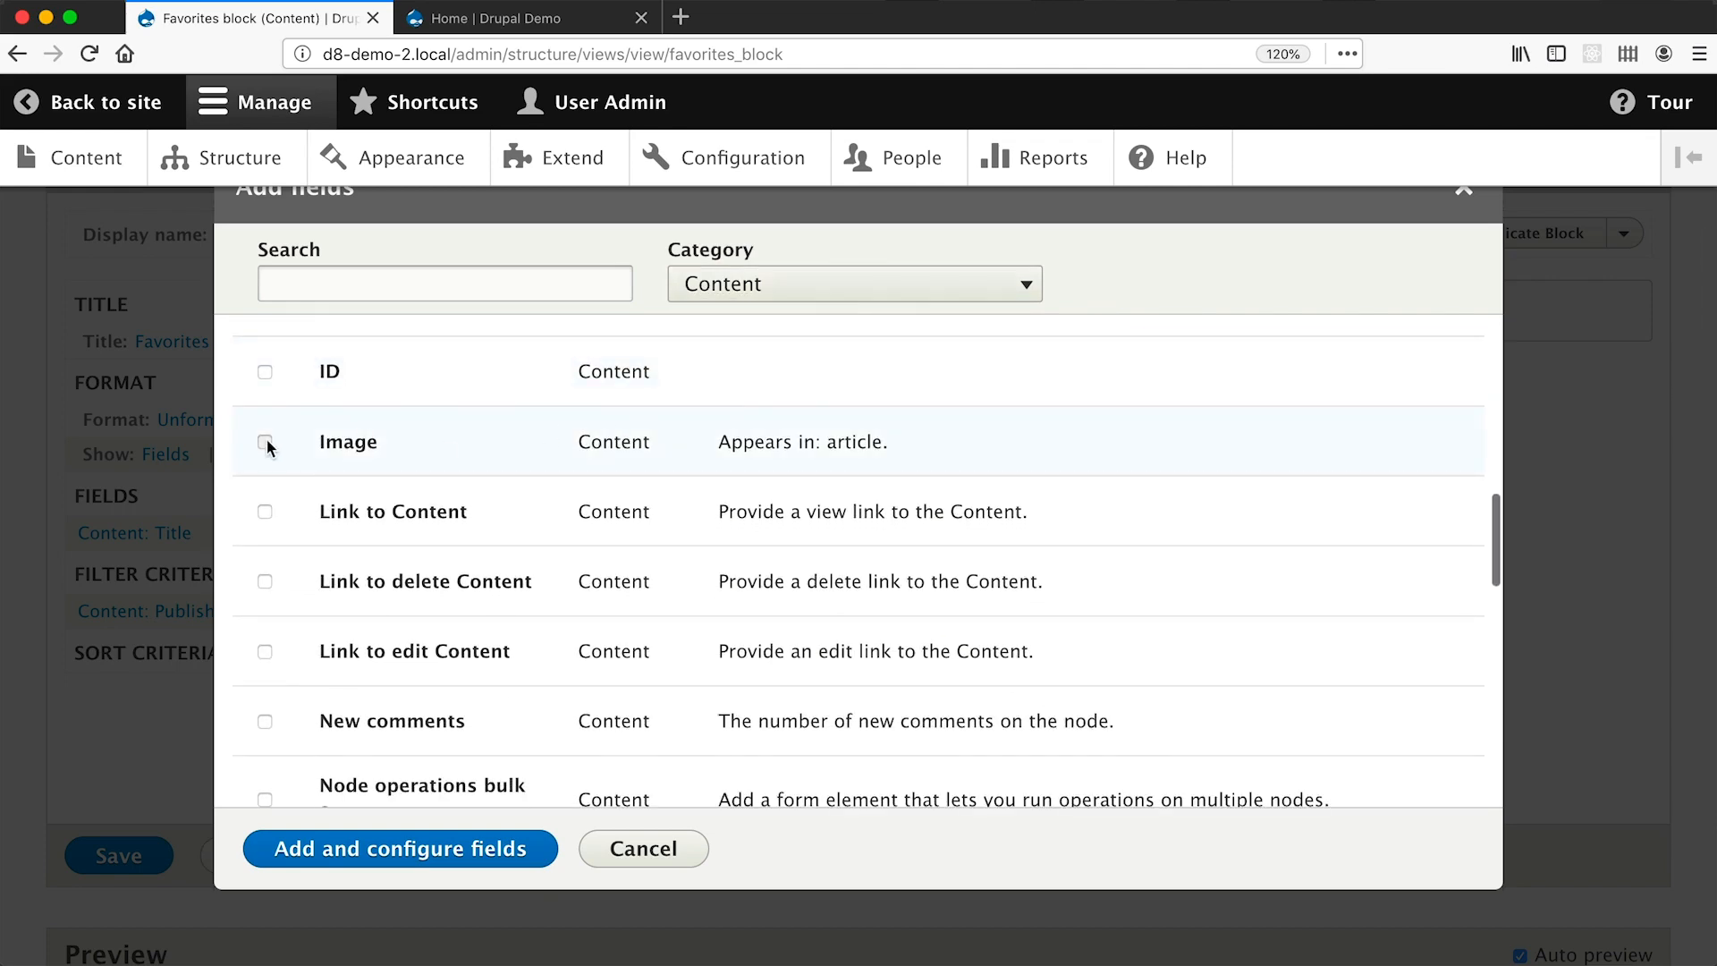
Add the Image field with the Image formatter and Medium (220×220) image style.
left_click(420, 862)
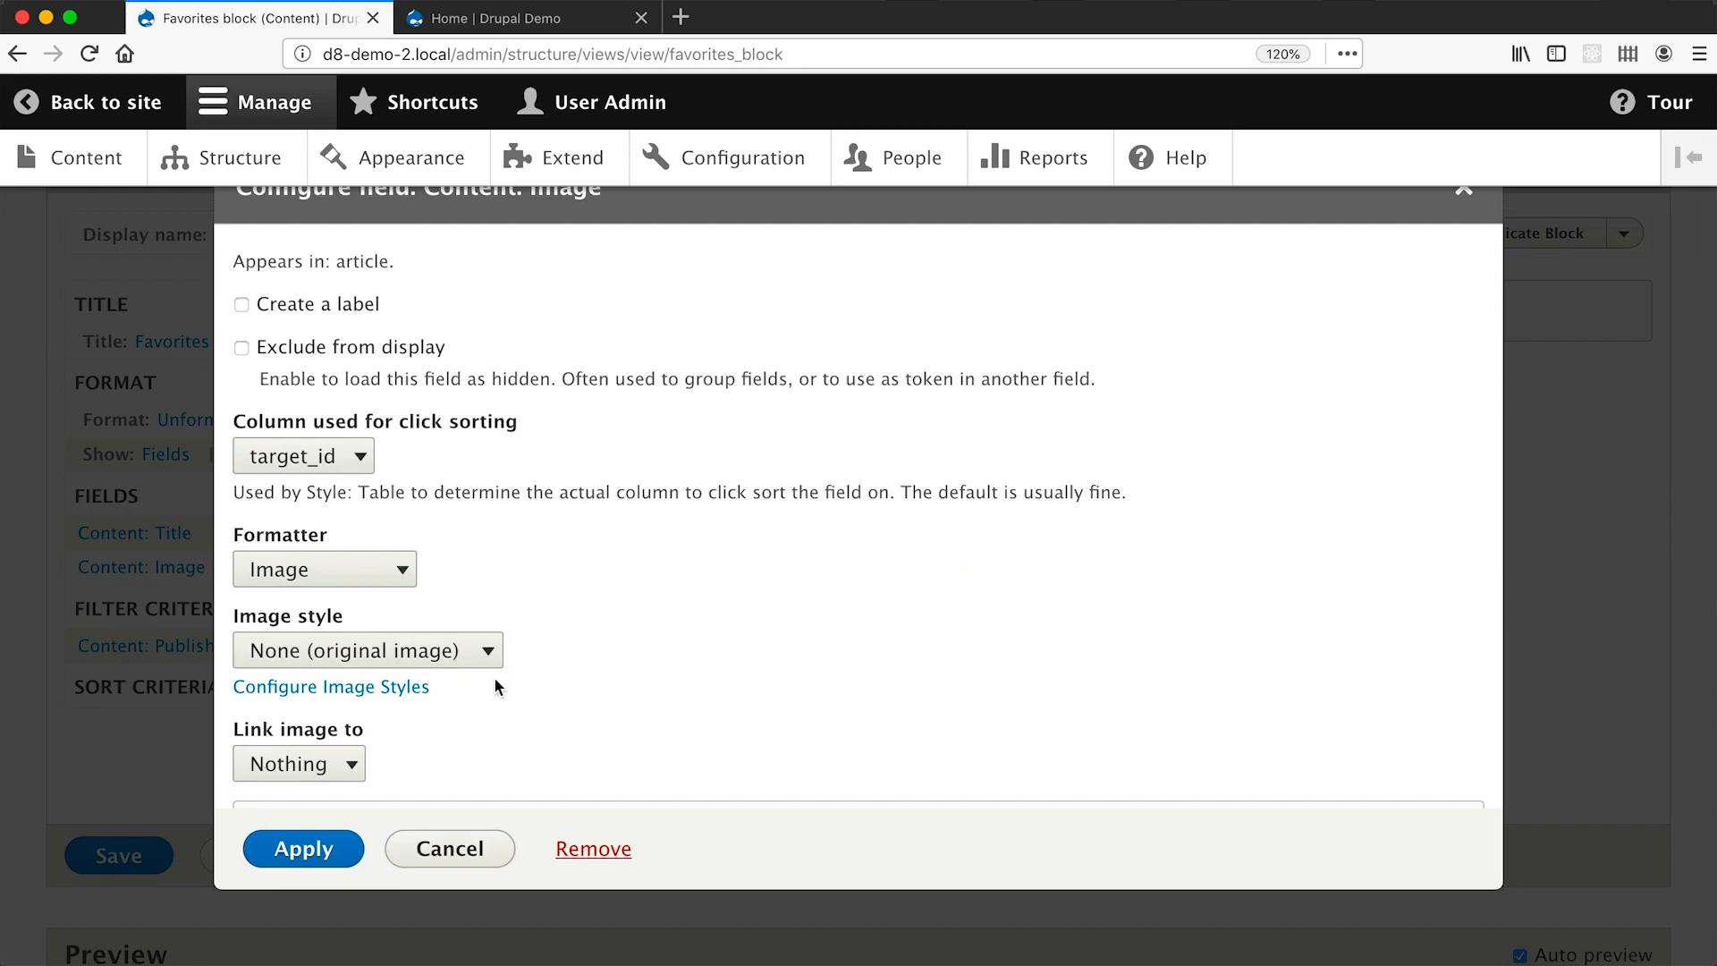
scroll(494, 676, "down", 5)
scroll(493, 676, "up", 6)
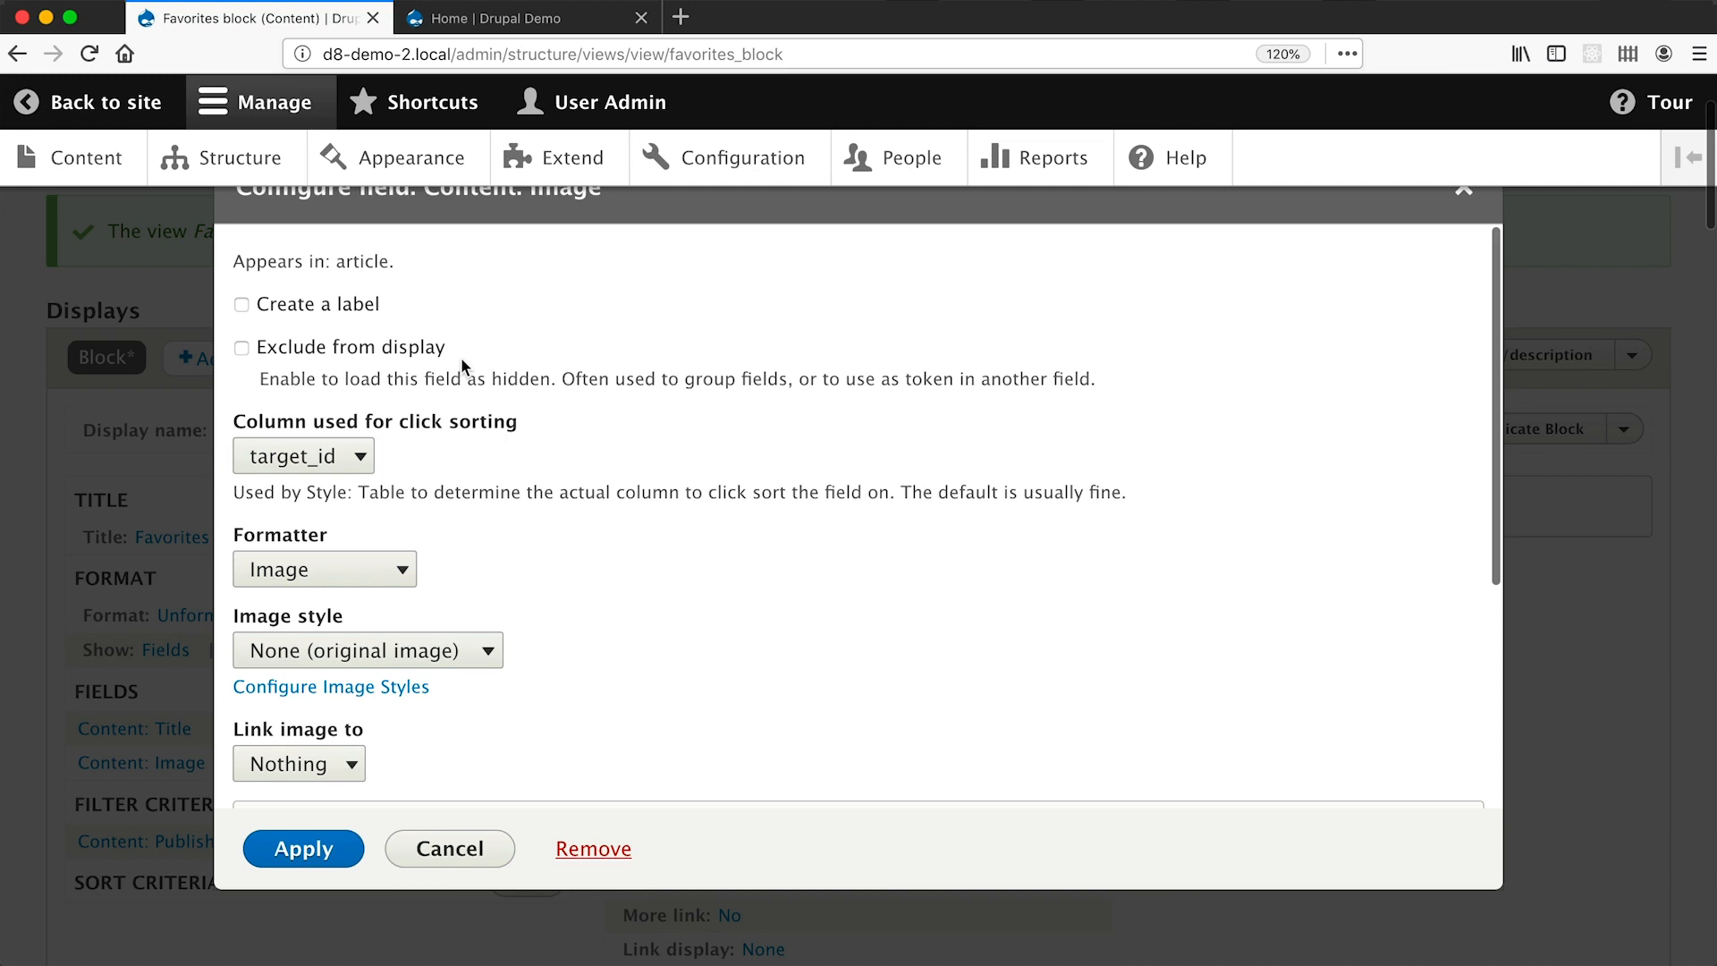
scroll(459, 357, "down", 5)
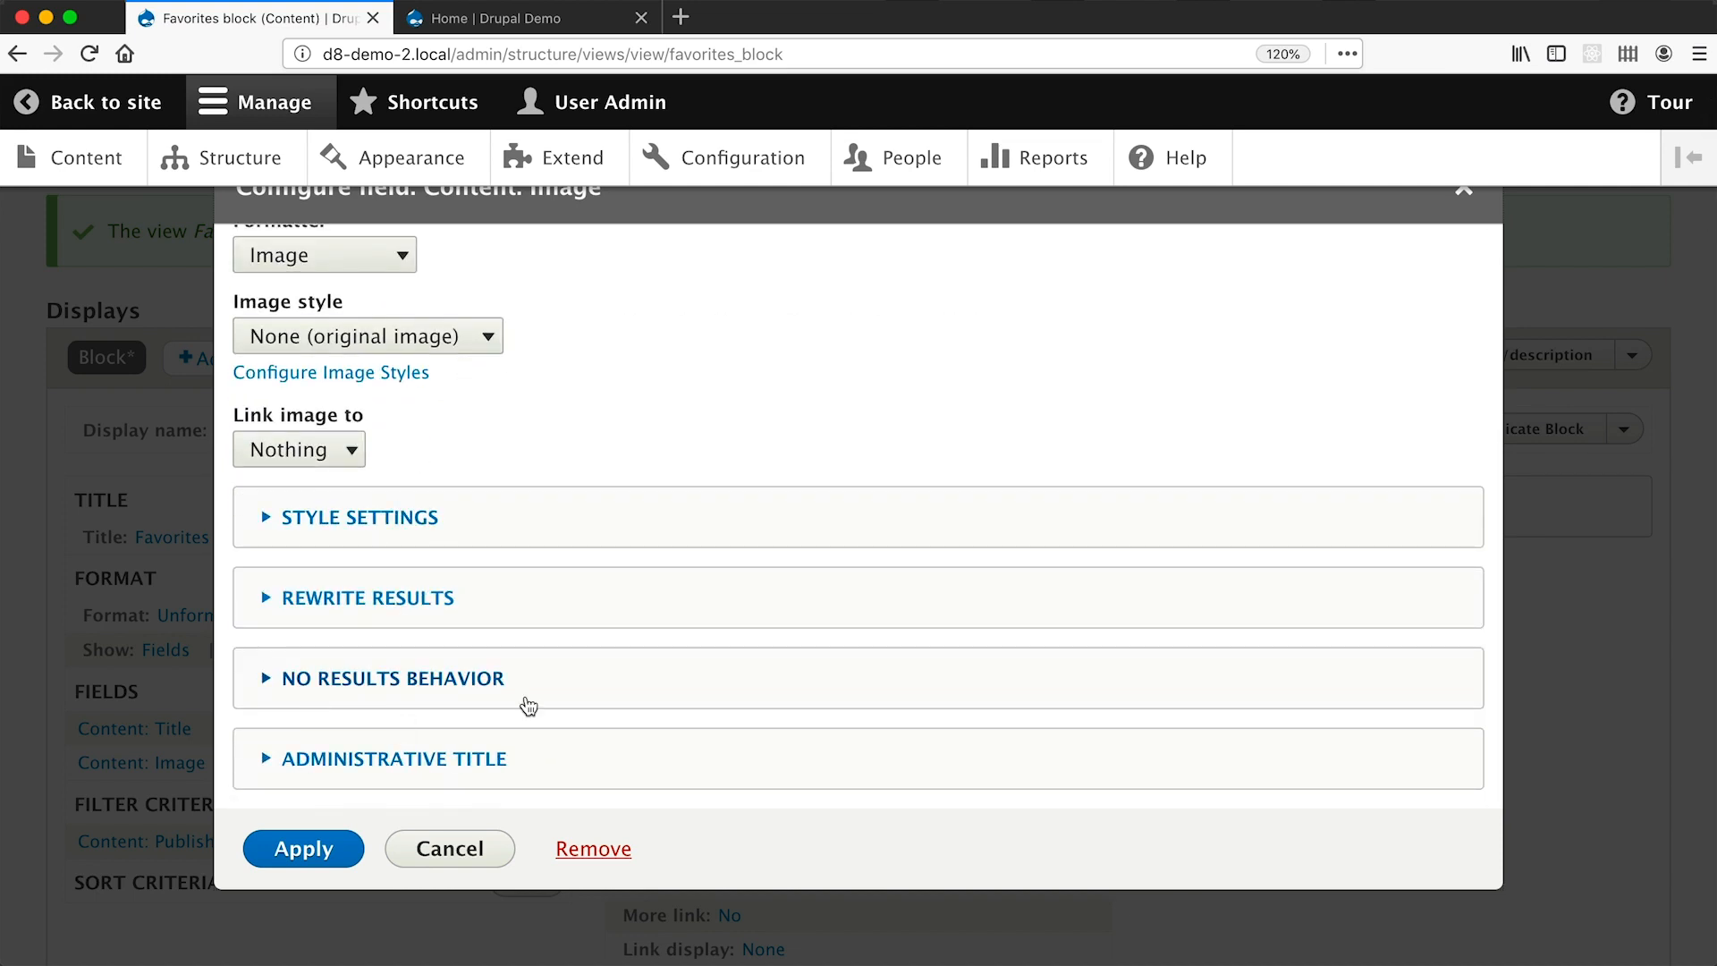
scroll(527, 704, "up", 3)
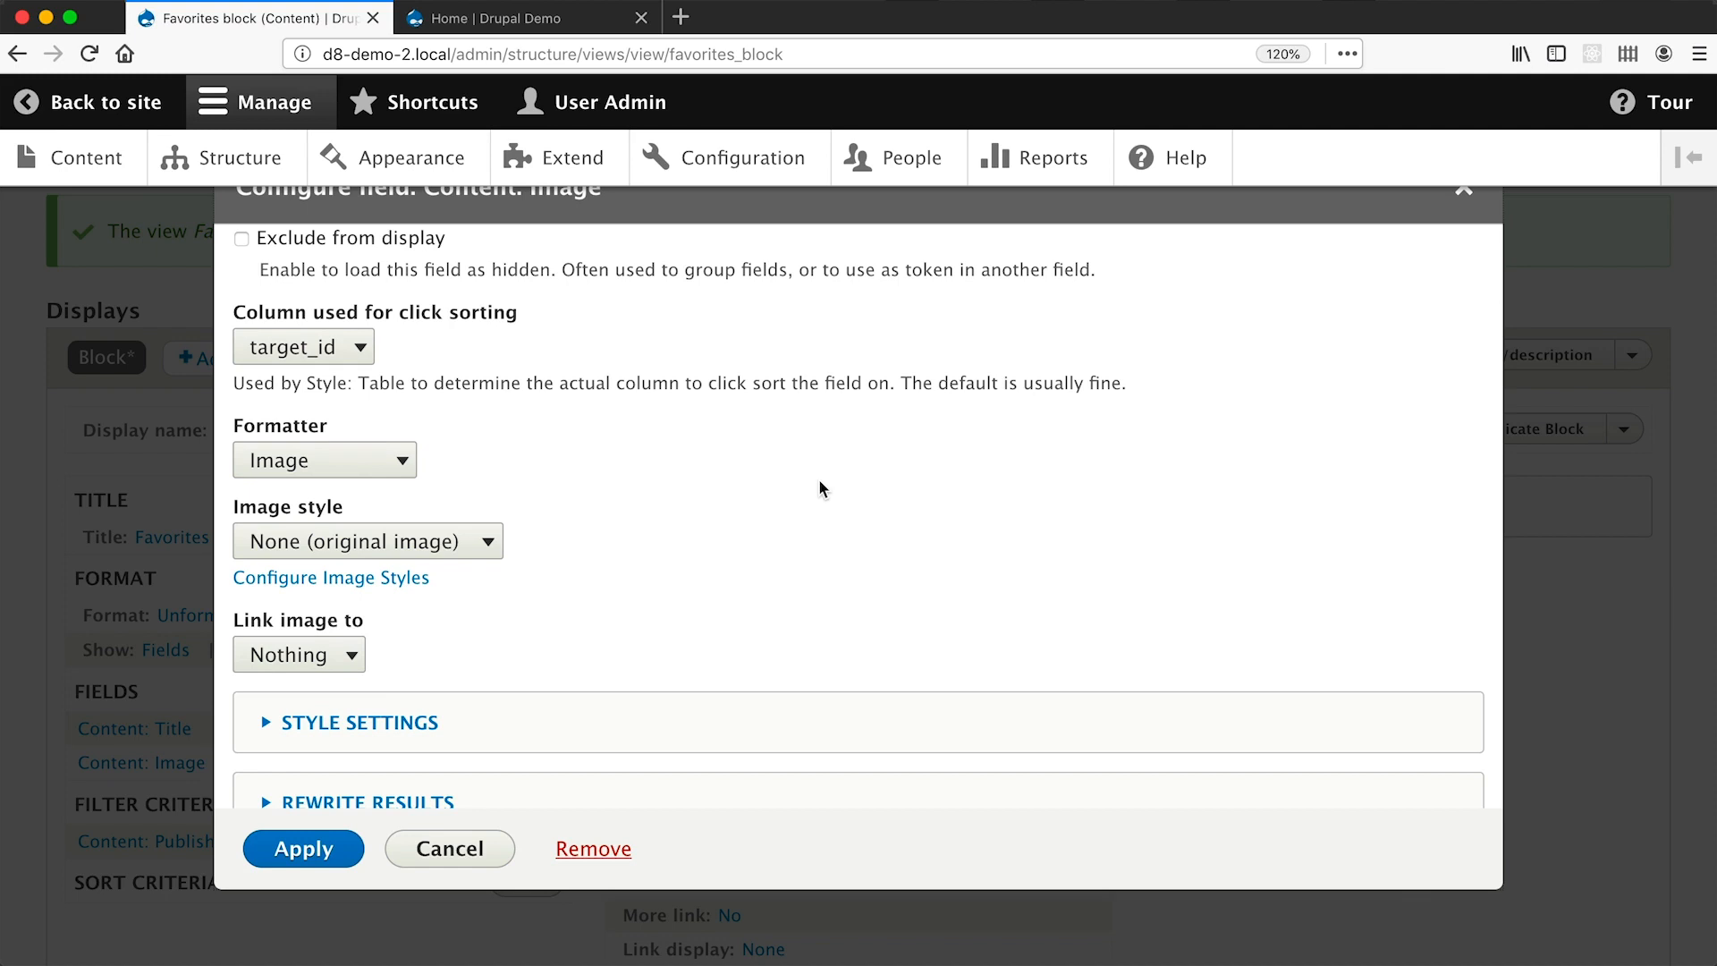
left_click(384, 474)
left_click(382, 470)
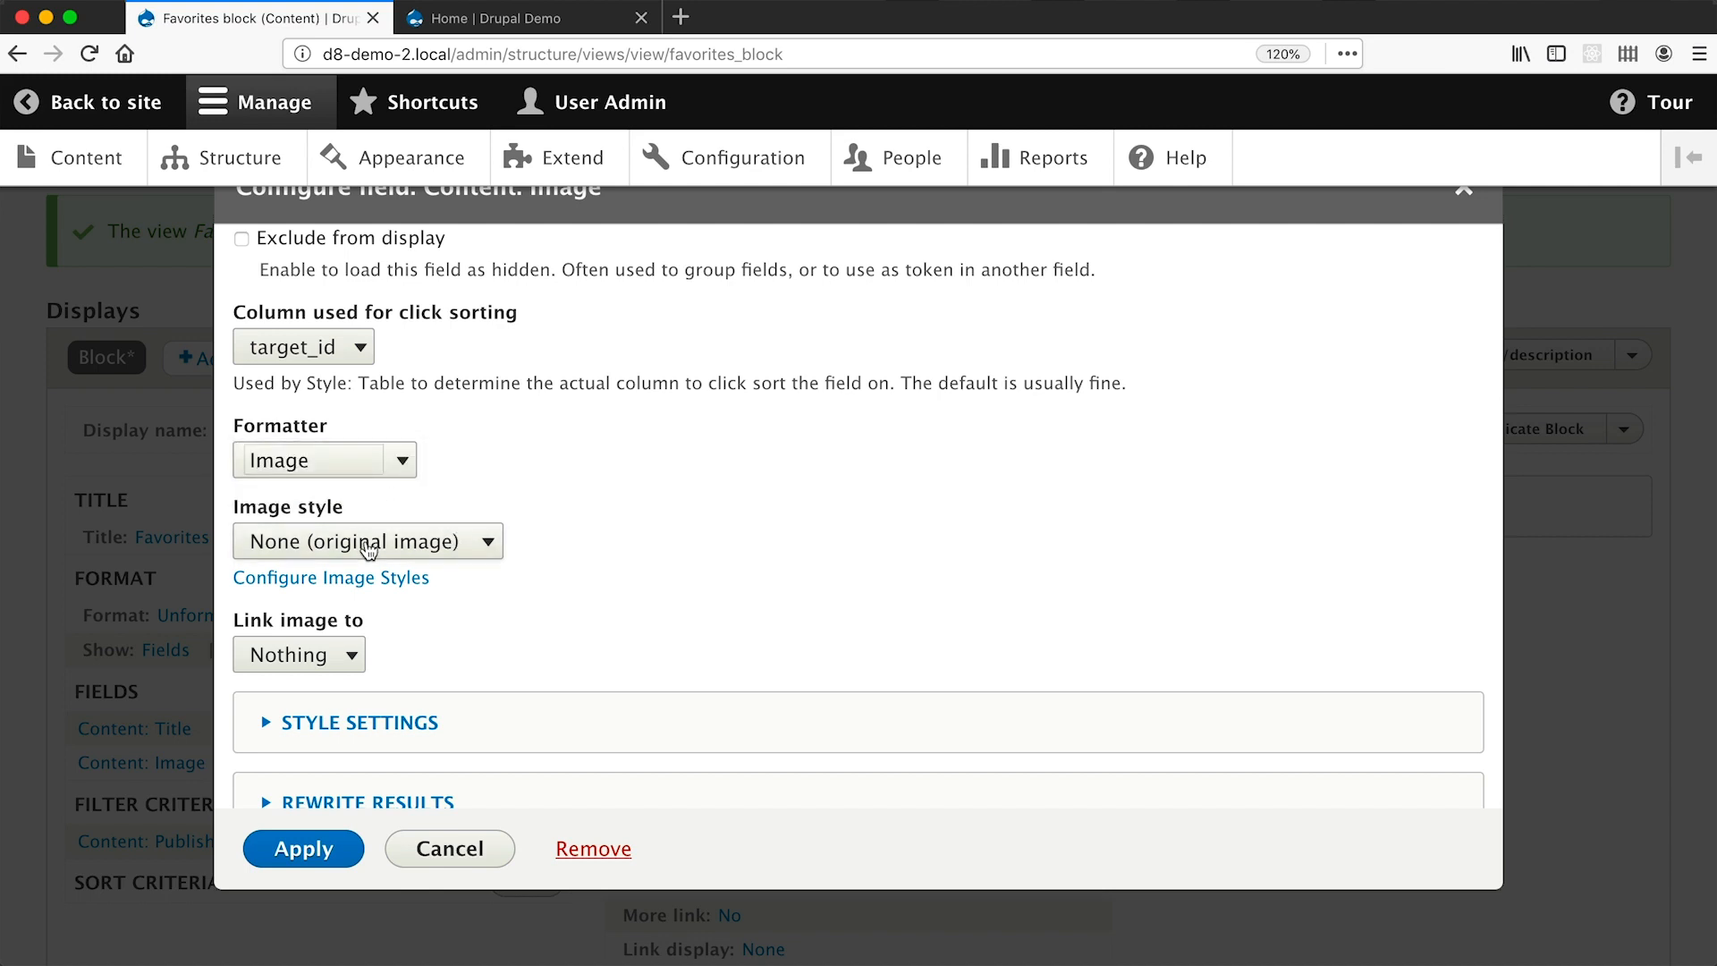
left_click(367, 544)
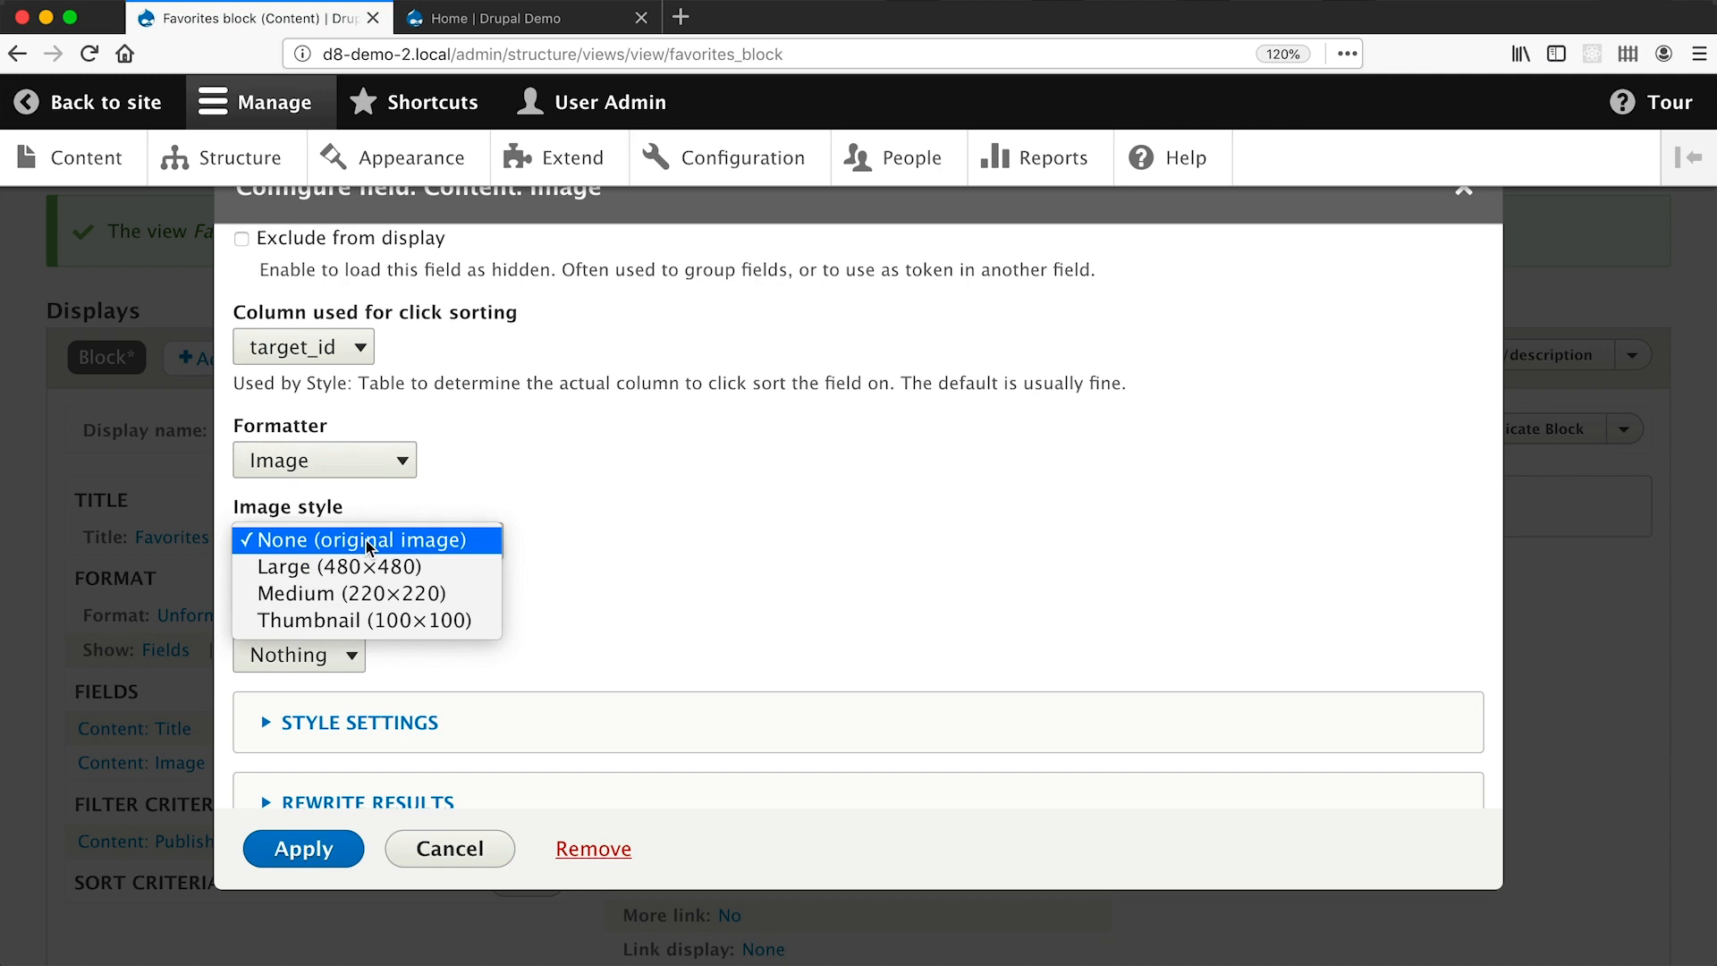
left_click(367, 596)
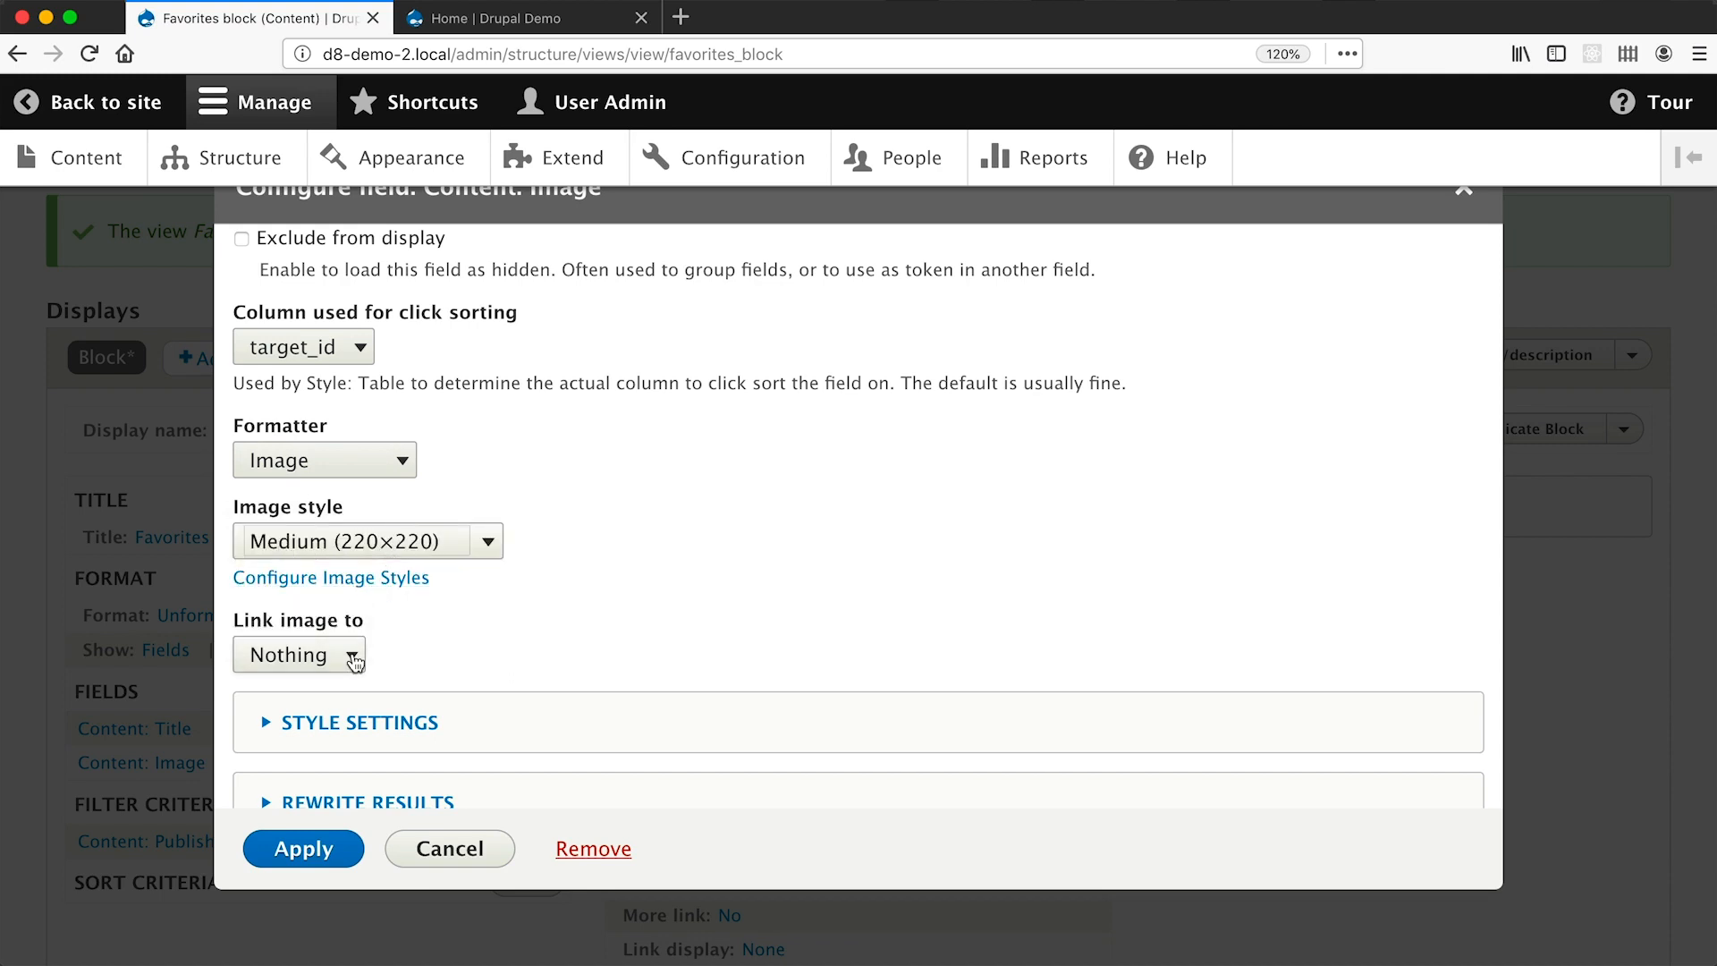
left_click(297, 857)
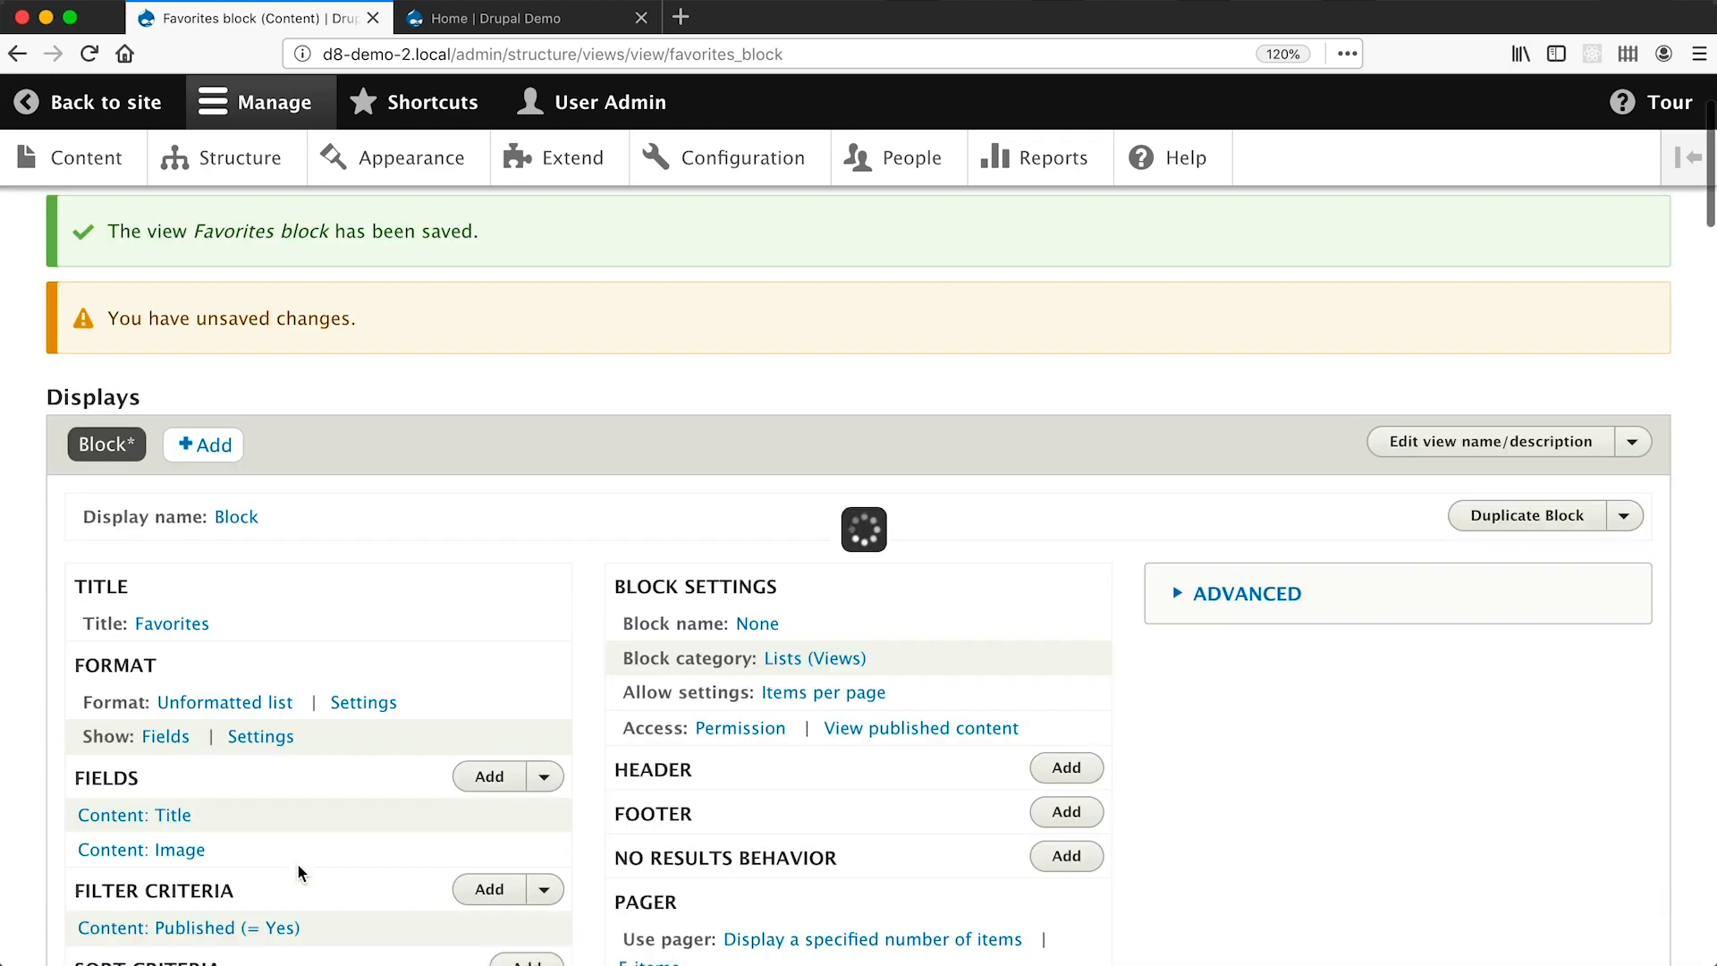
scroll(297, 862, "down", 10)
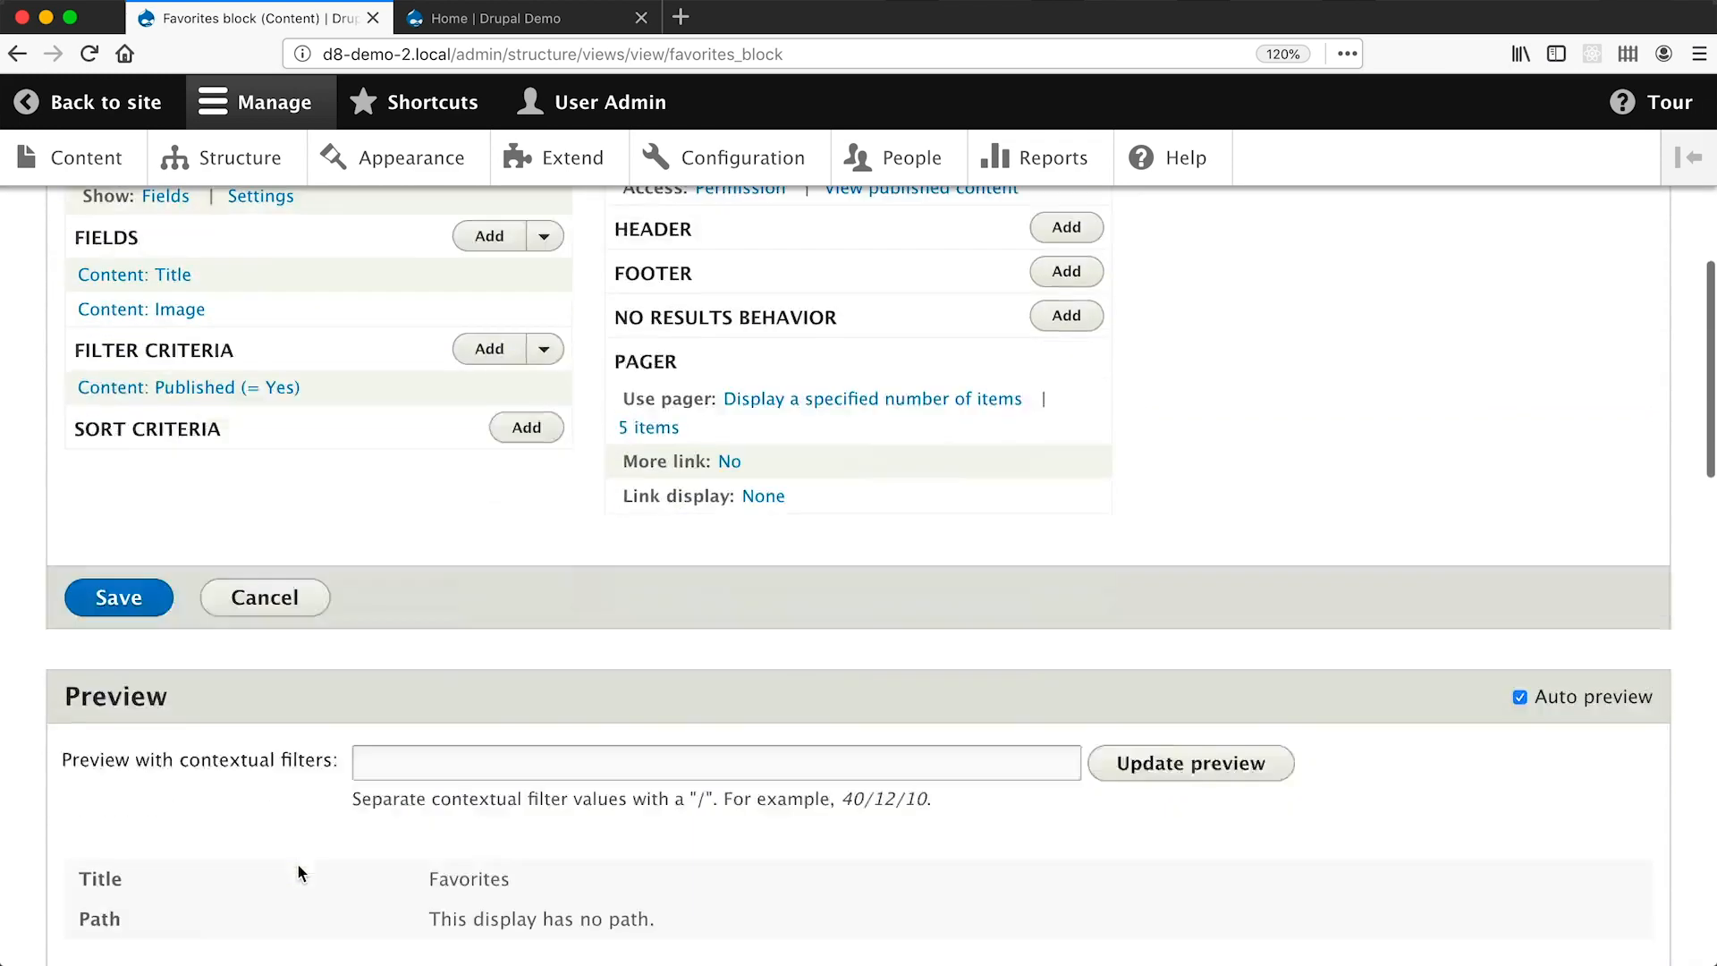
scroll(298, 865, "down", 2)
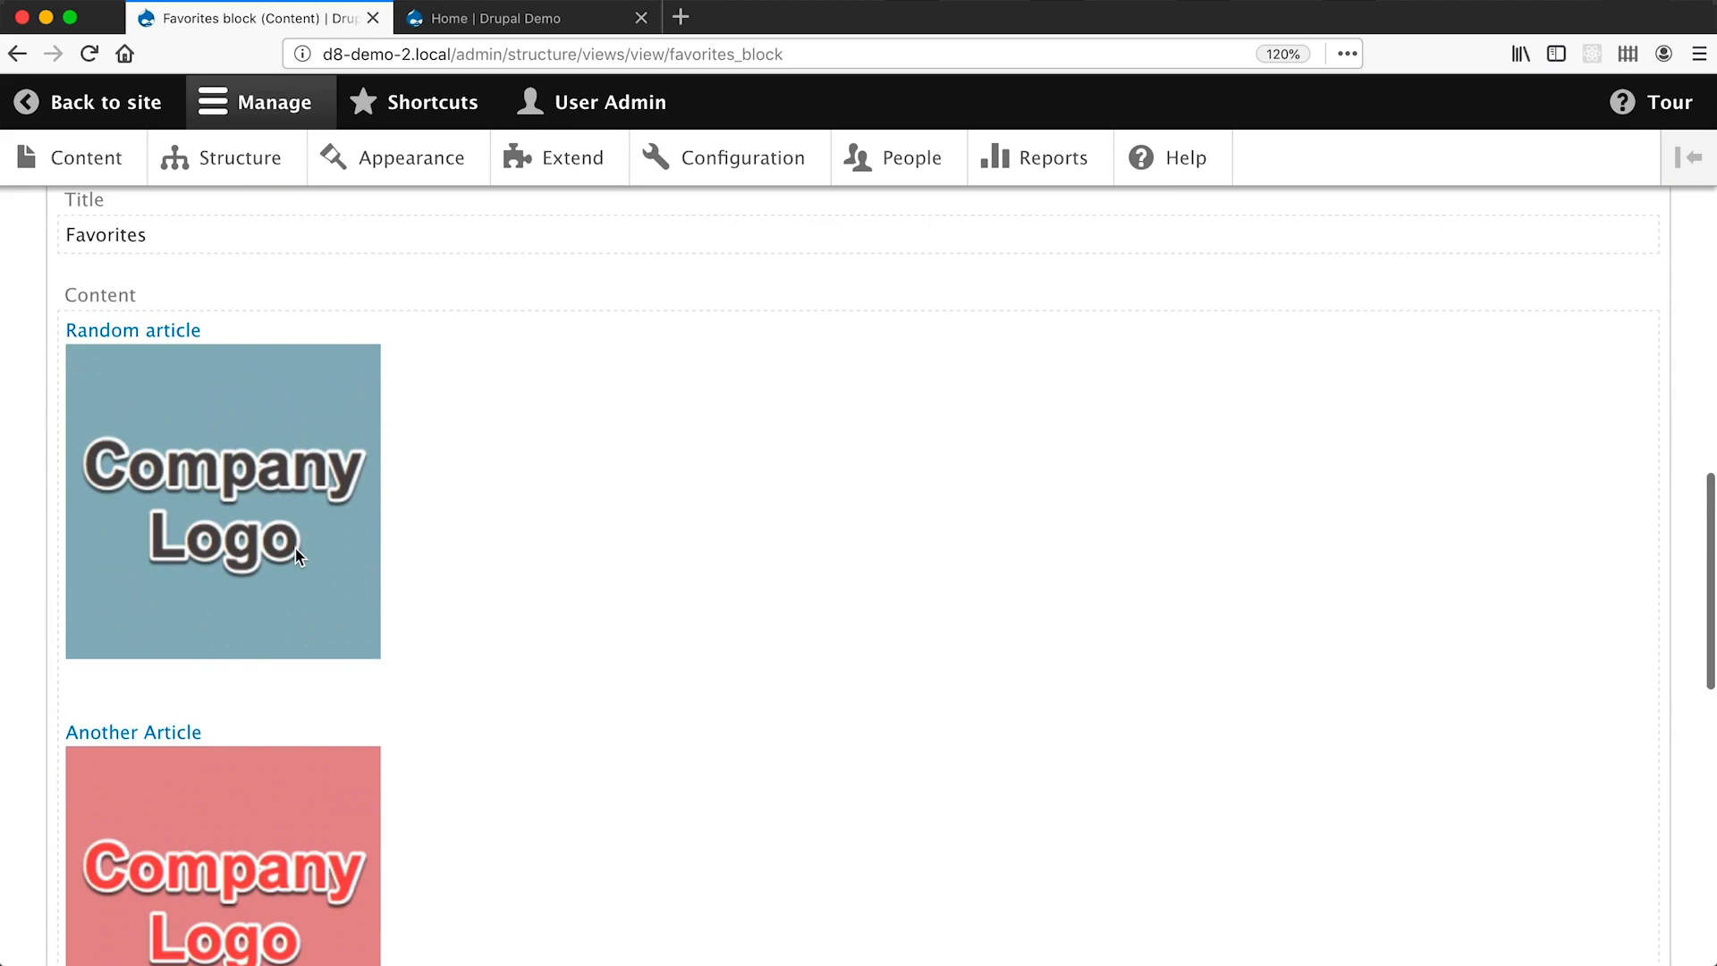
scroll(296, 550, "up", 12)
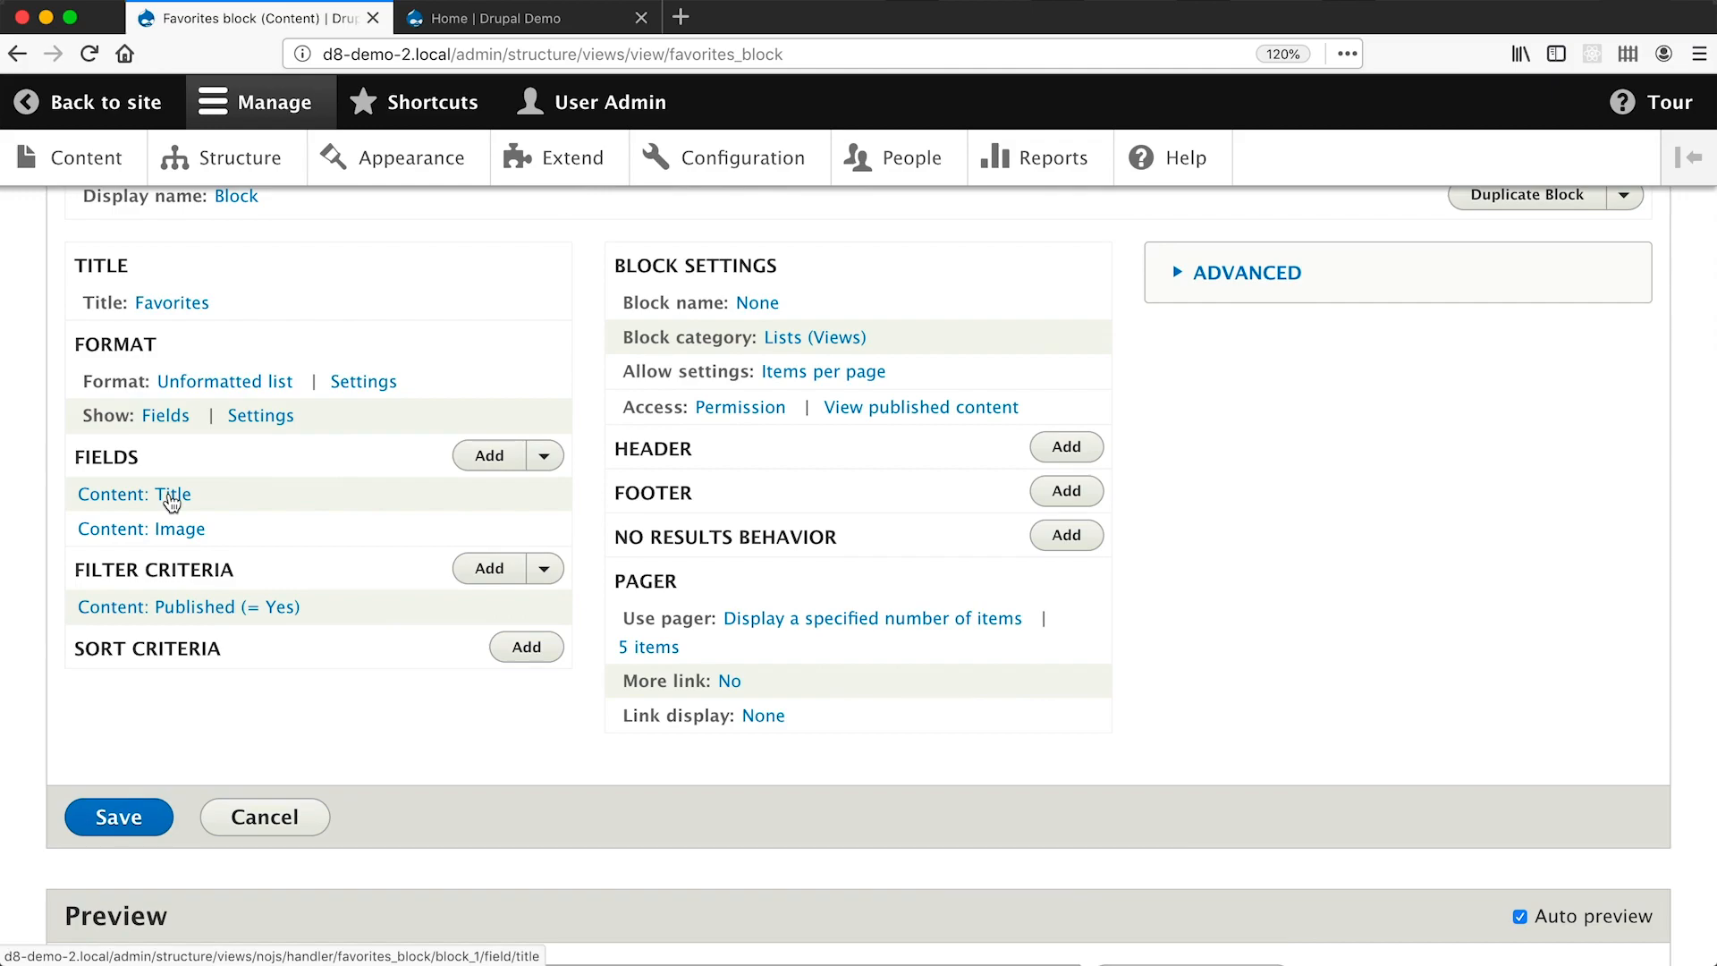
key("super+Tab")
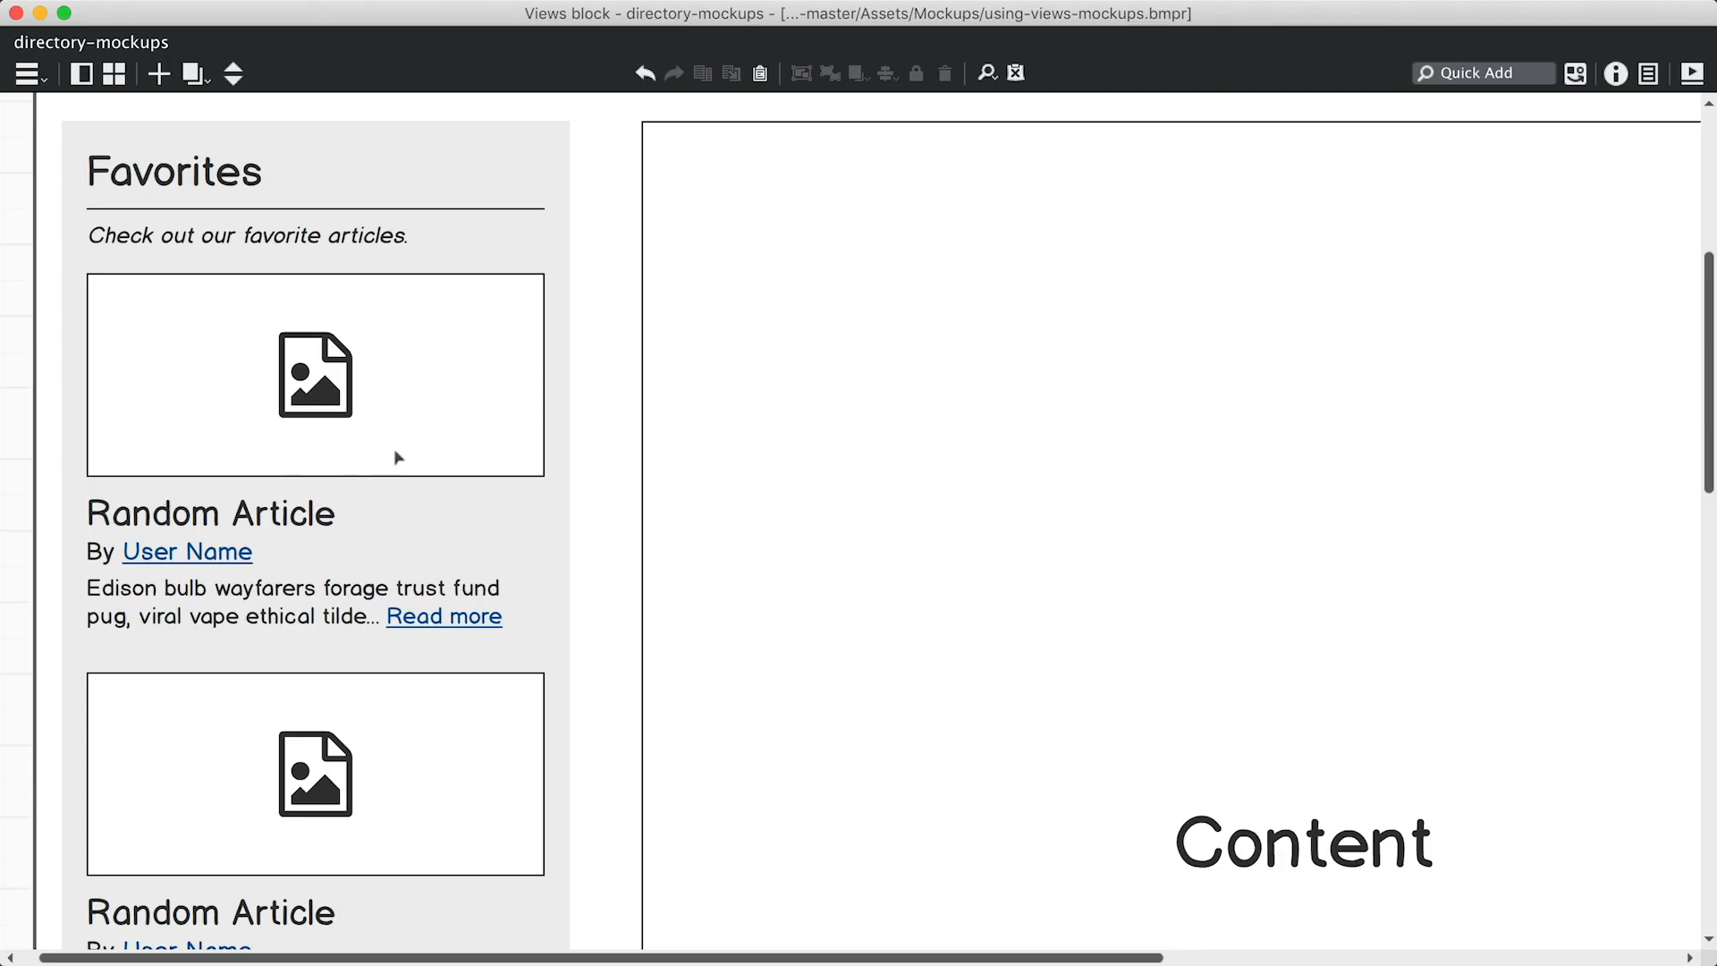
key("super+Tab")
left_click(513, 458)
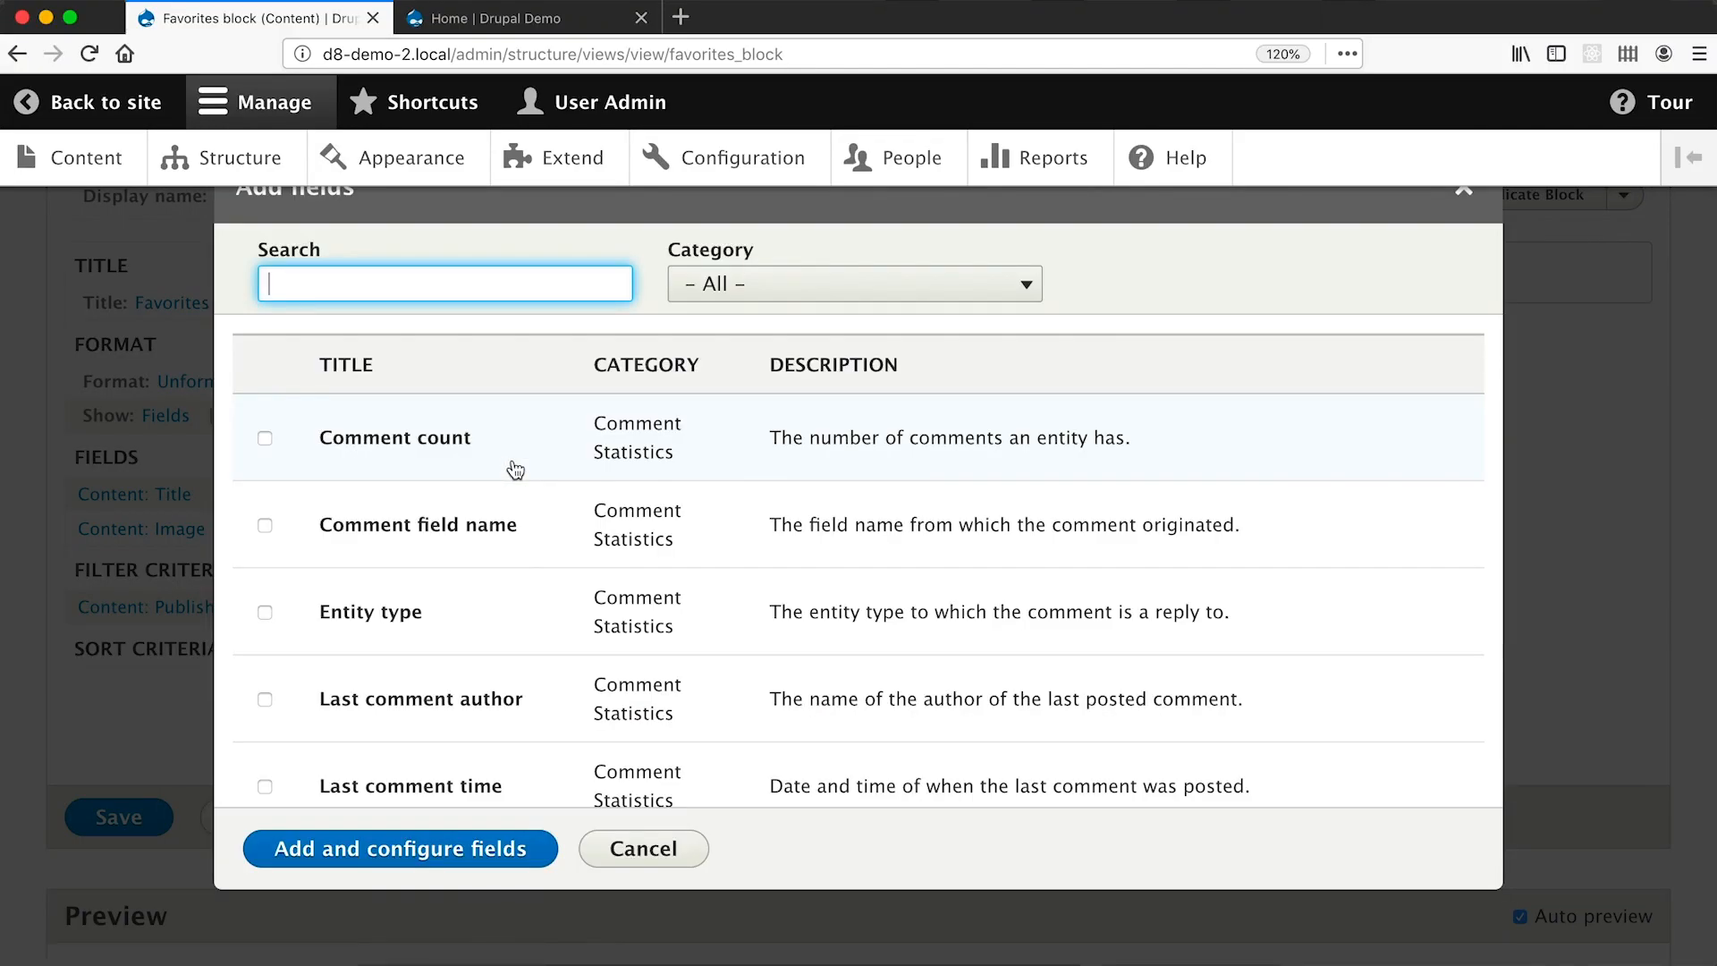
Search for 'author', tick the Content Authored by field, and add it for configuration.
type("author")
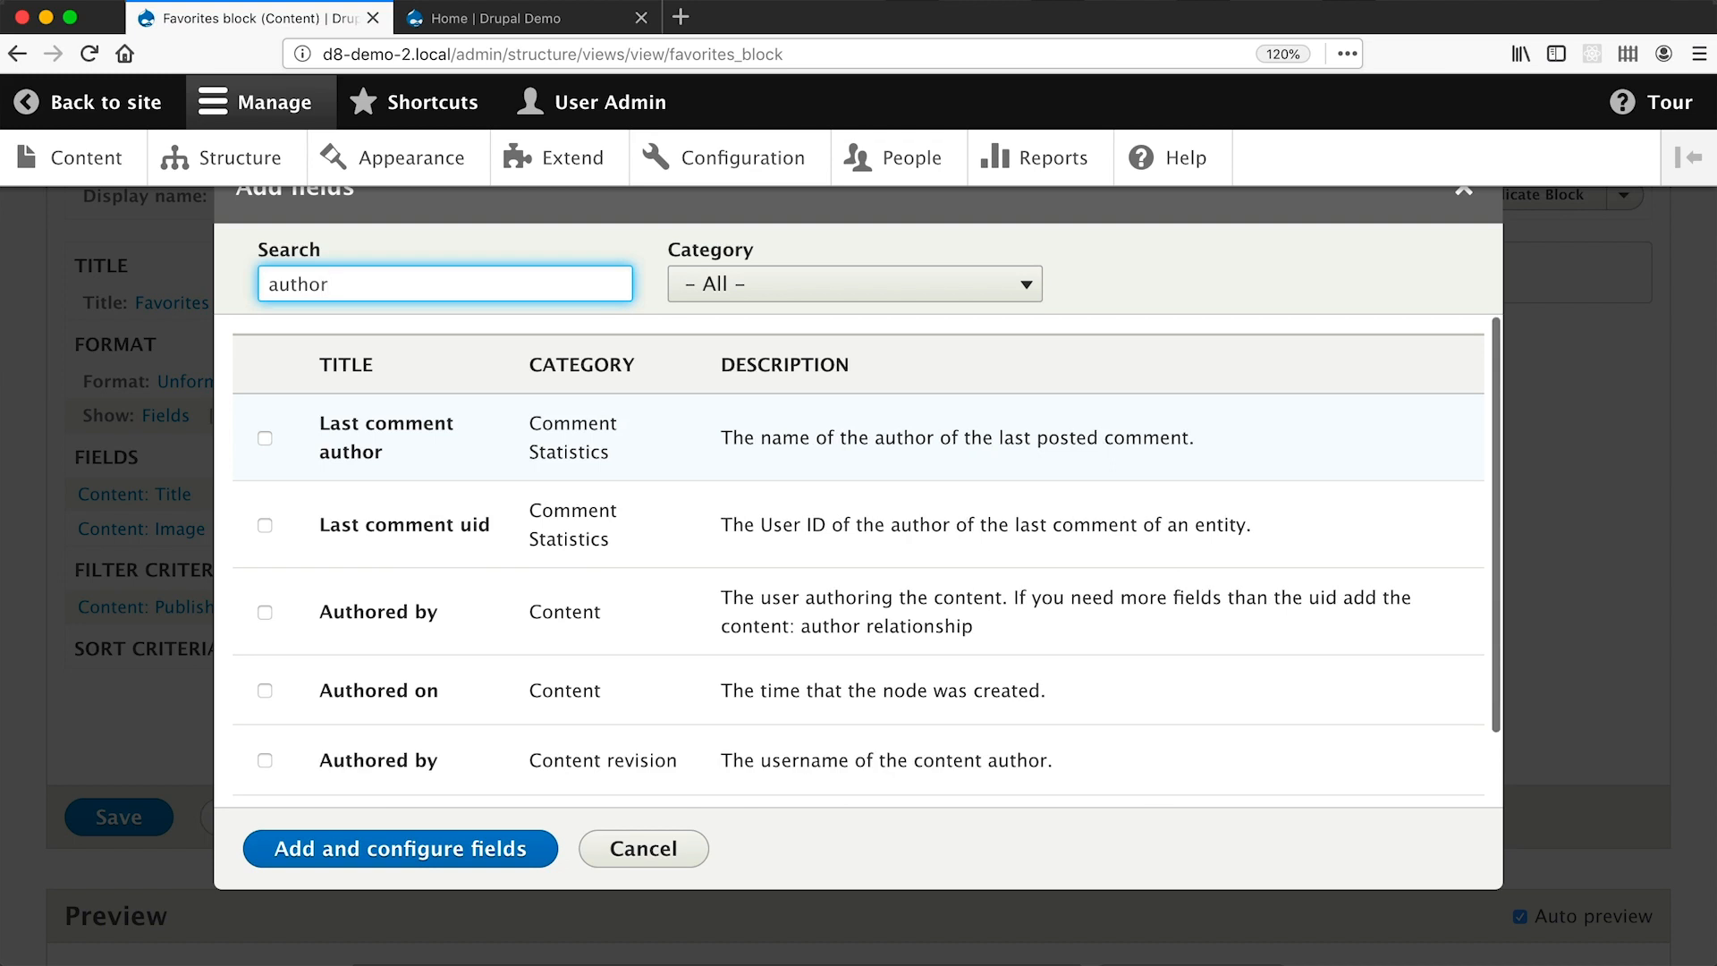
left_click(514, 460)
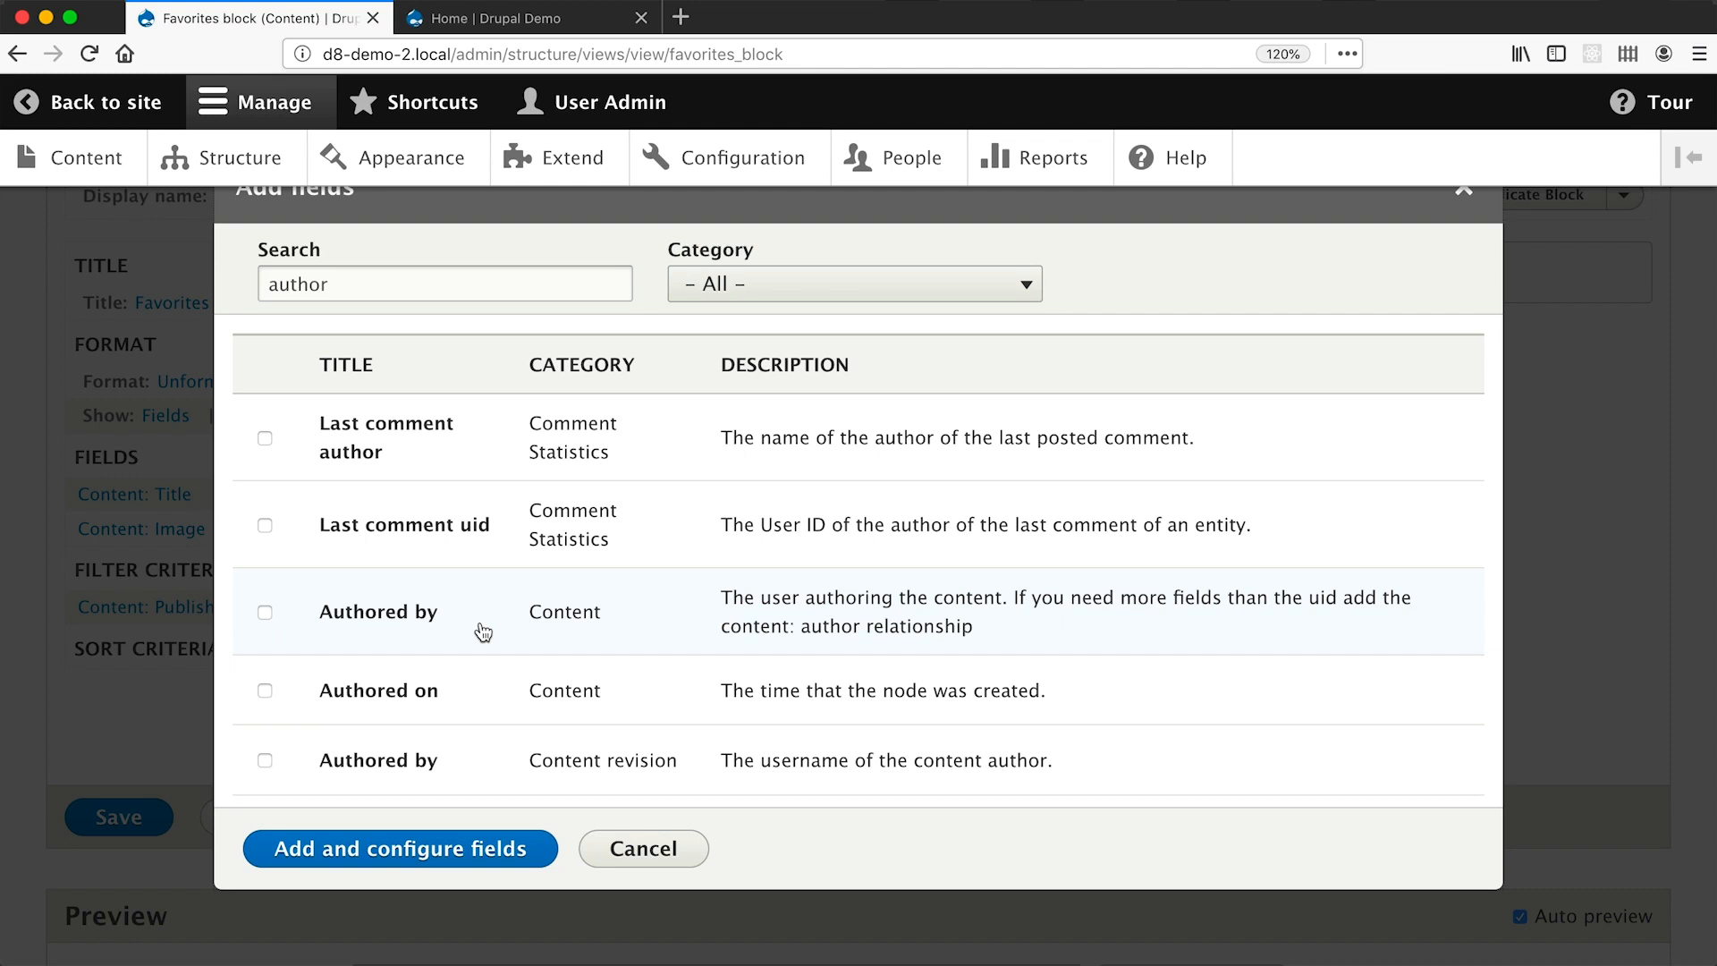
left_click(265, 613)
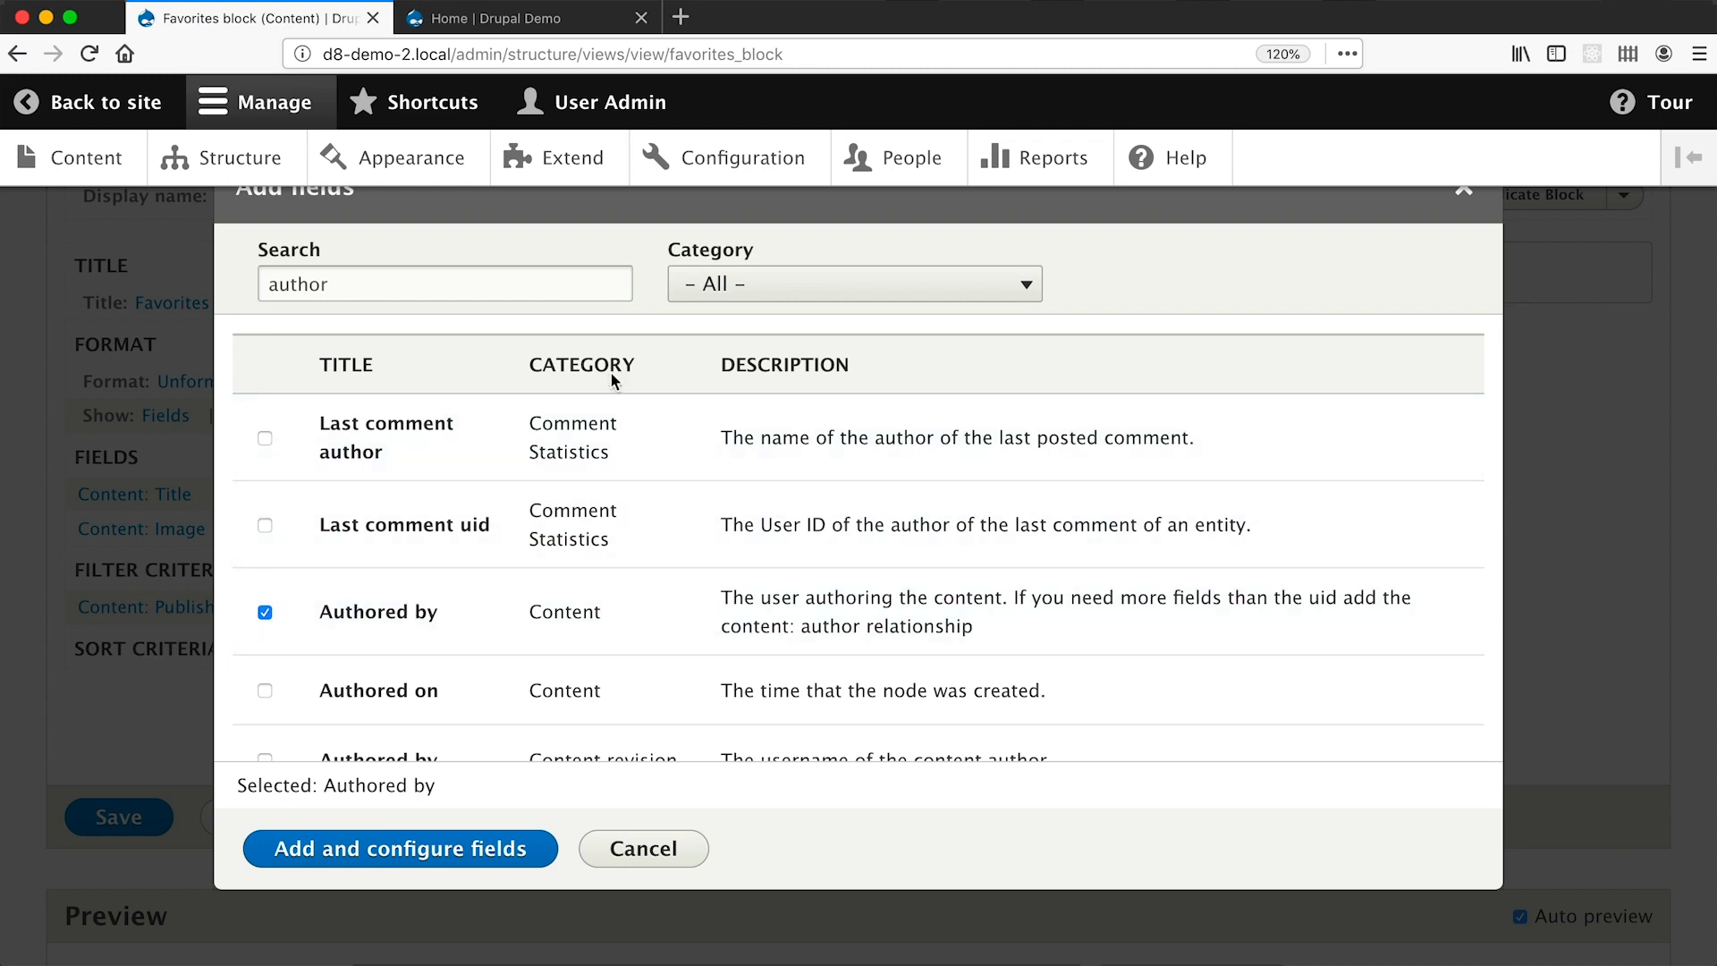
left_click(491, 847)
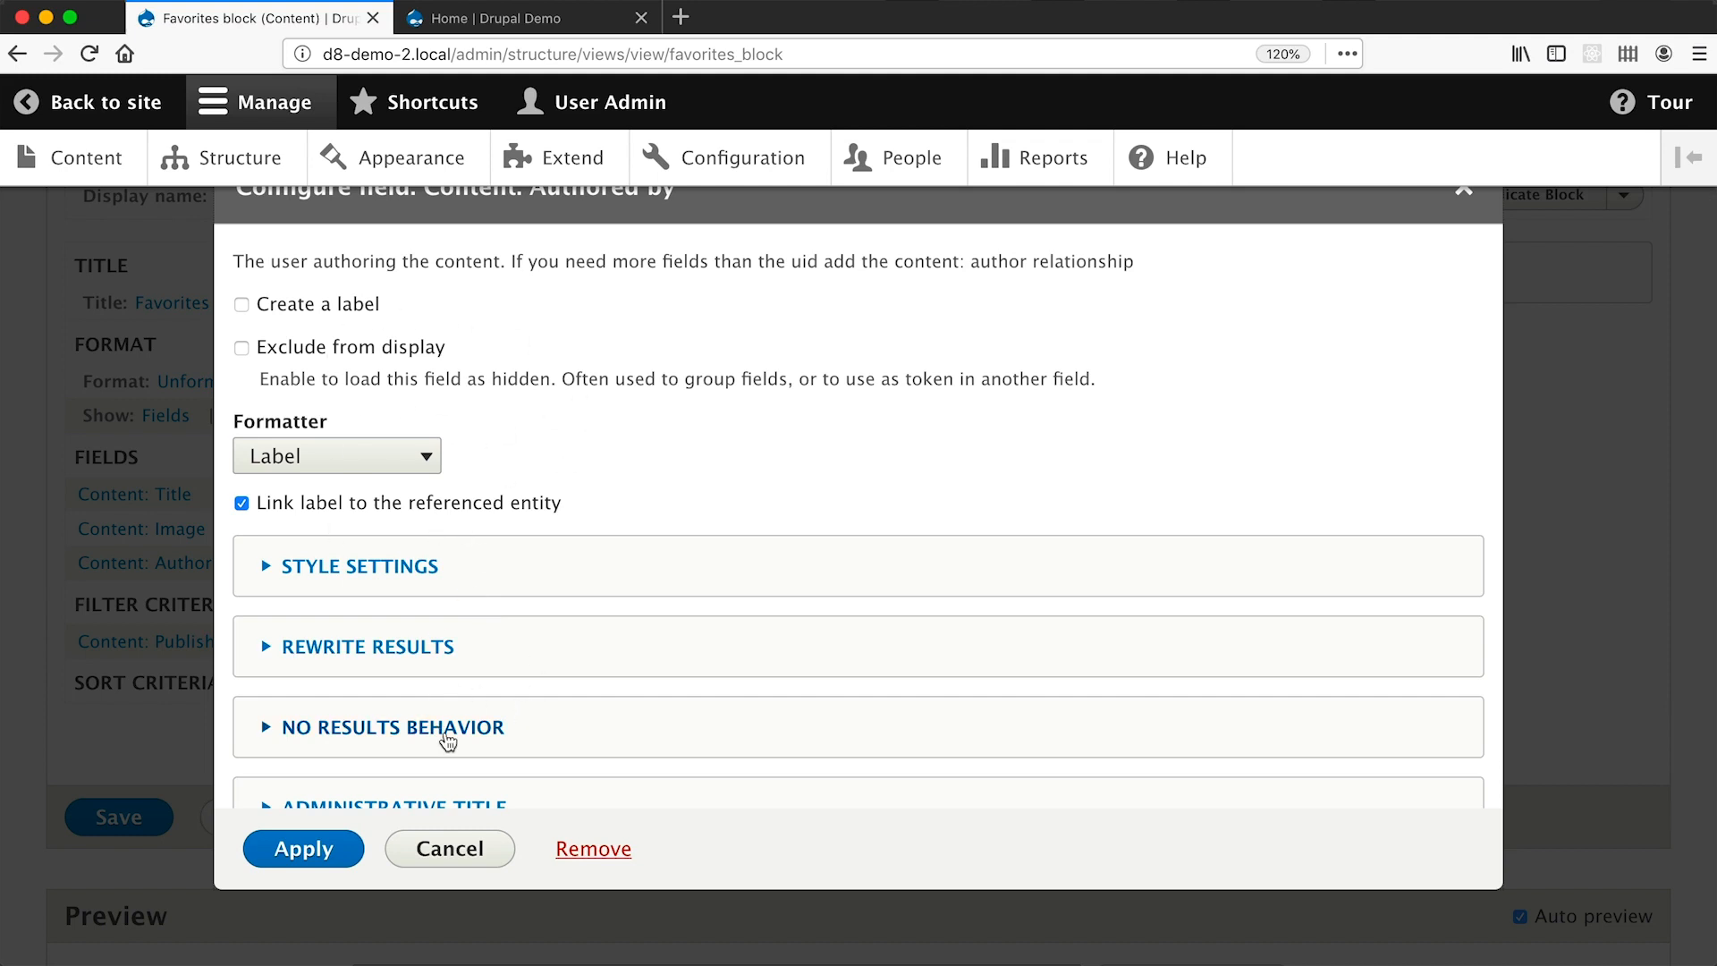
Keep Authored by on the Label formatter linked to the author, and apply.
left_click(389, 463)
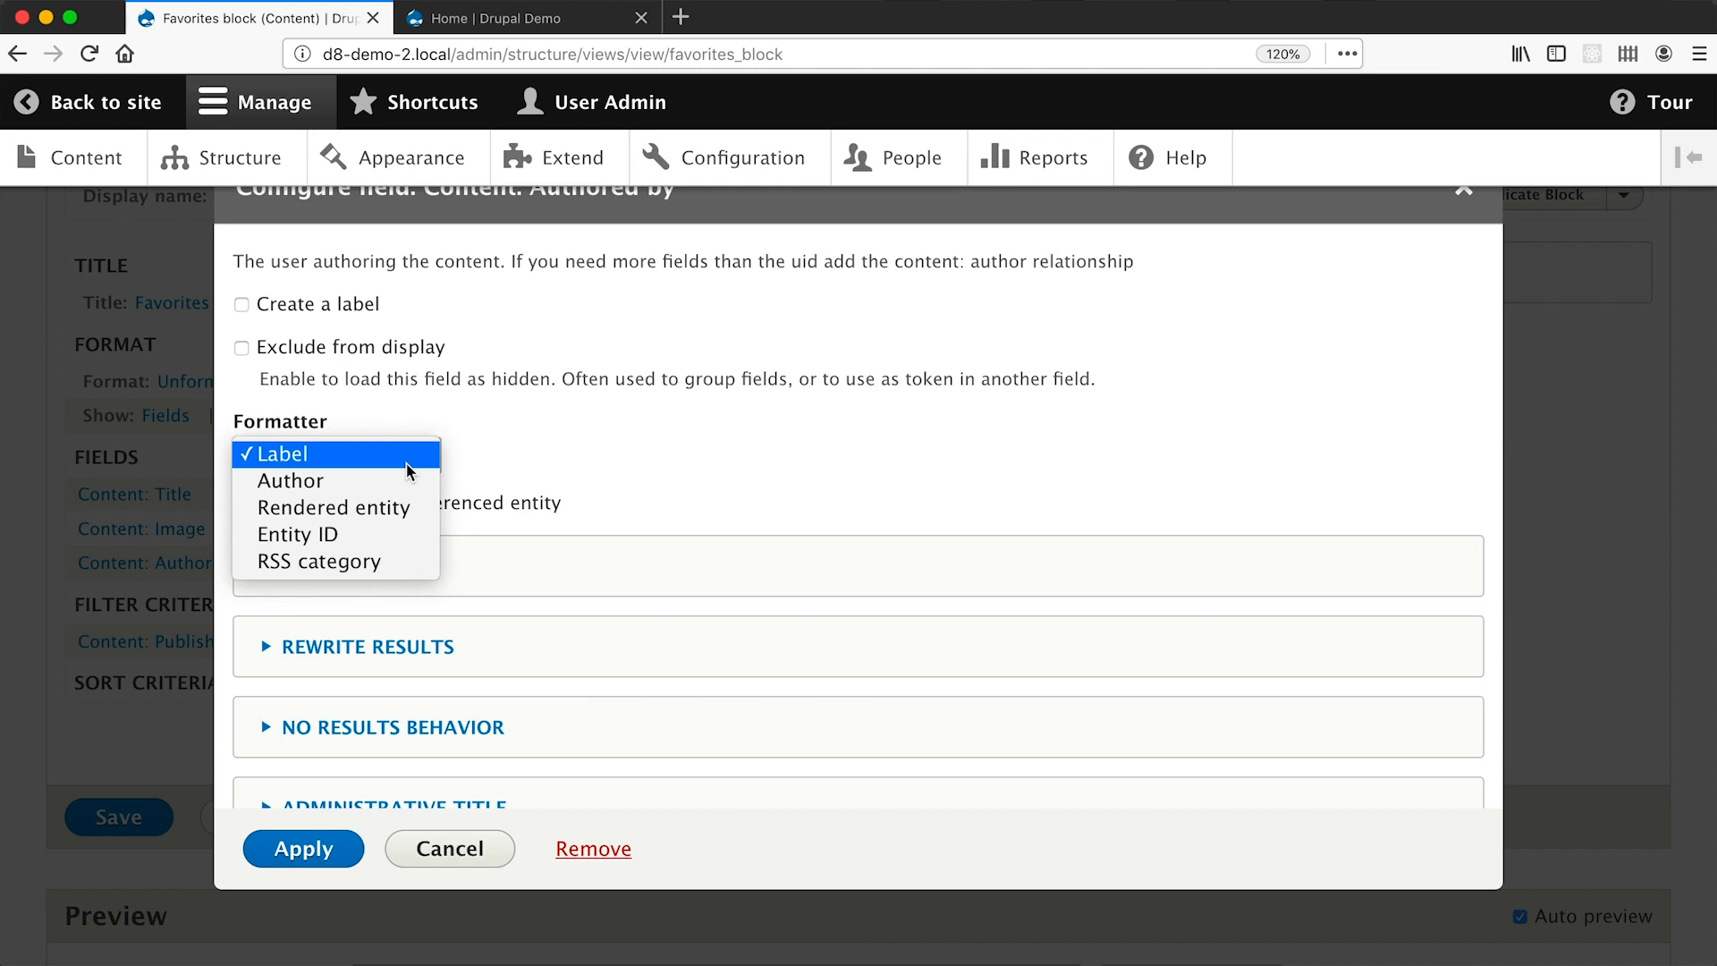
left_click(492, 454)
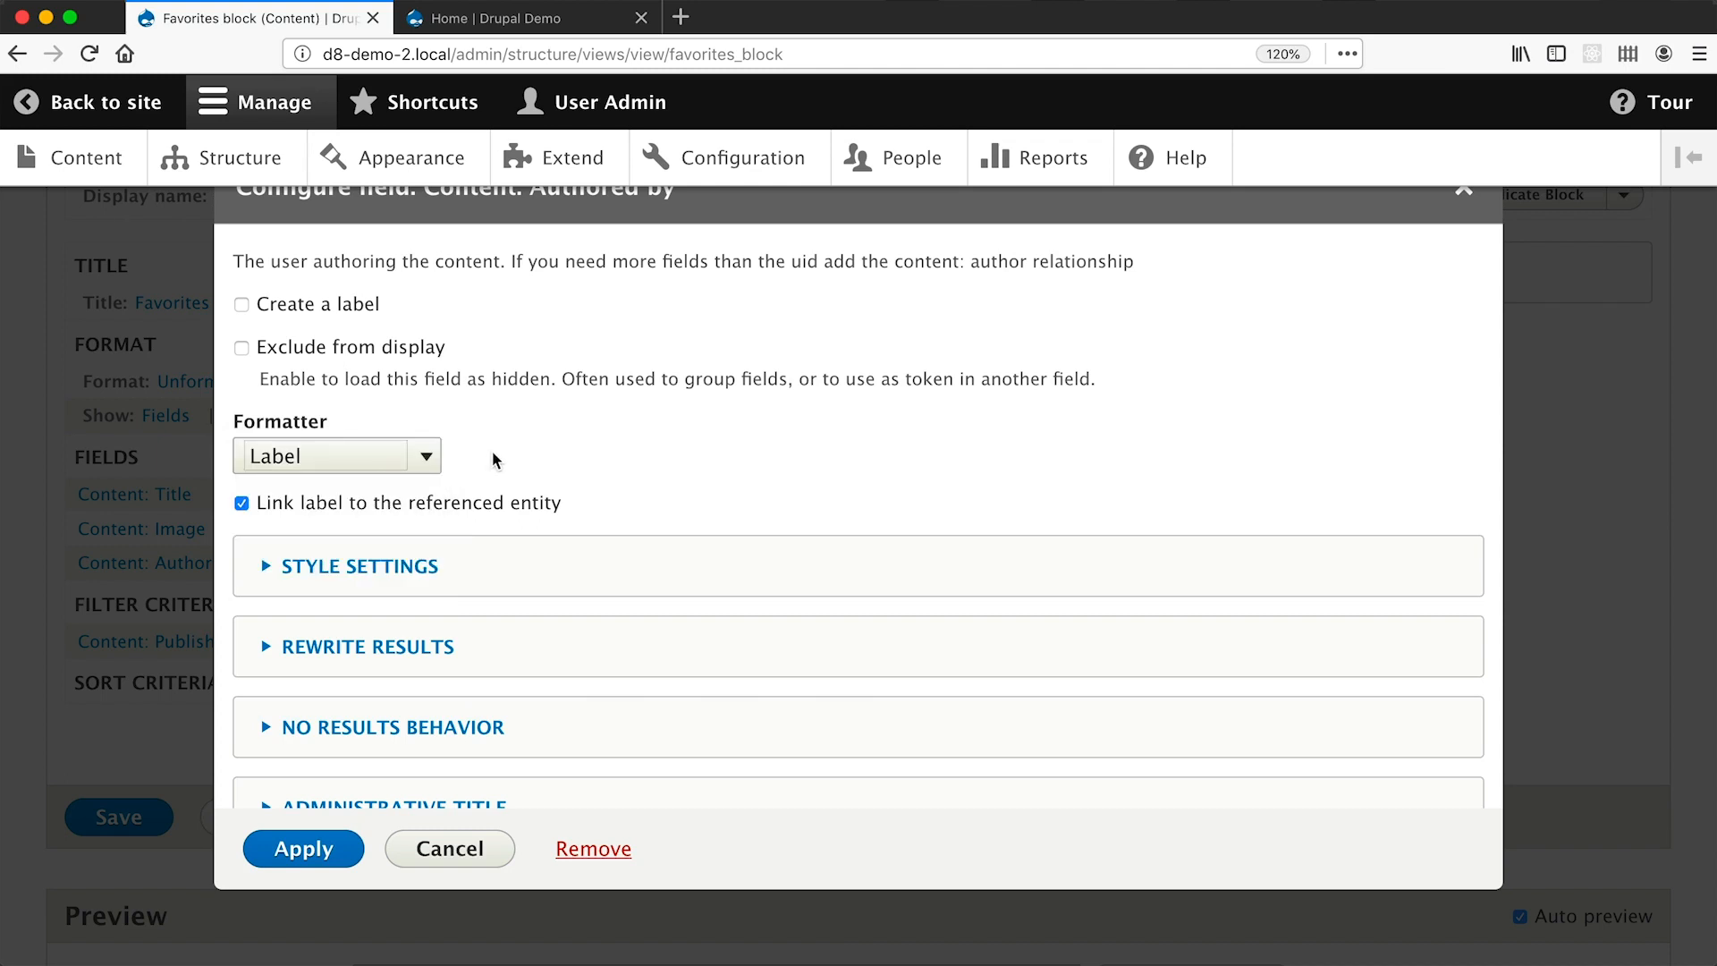
left_click(300, 849)
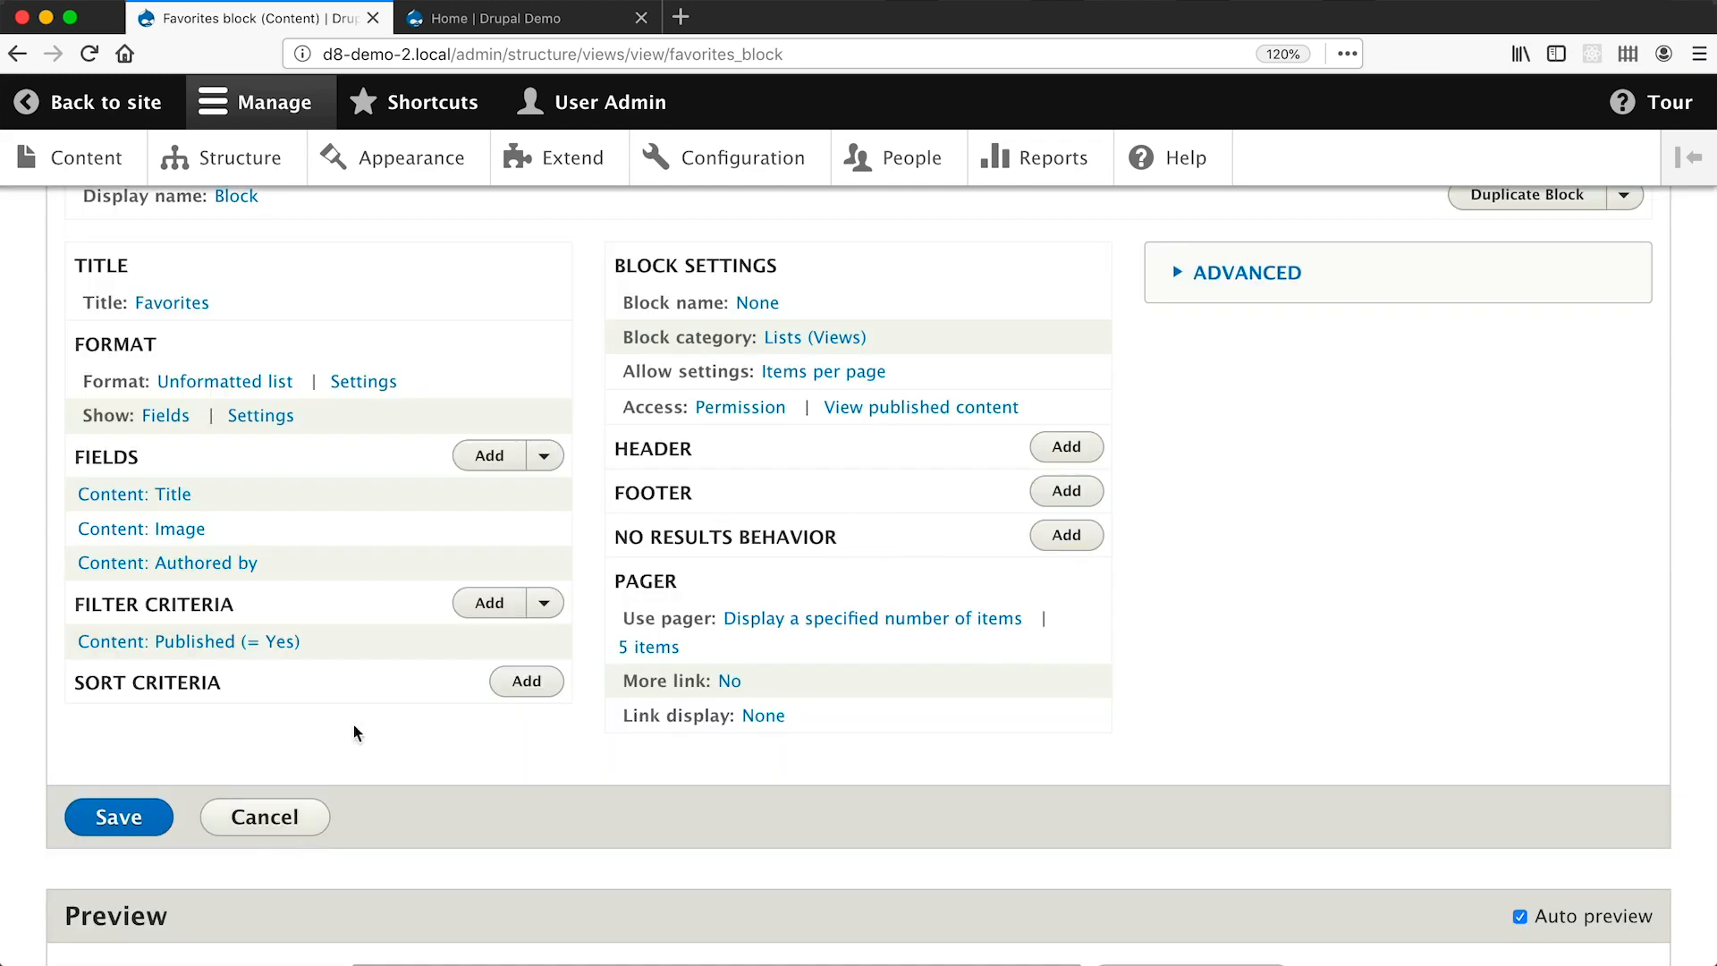
Search for 'body' and add the Body field to the view.
left_click(488, 456)
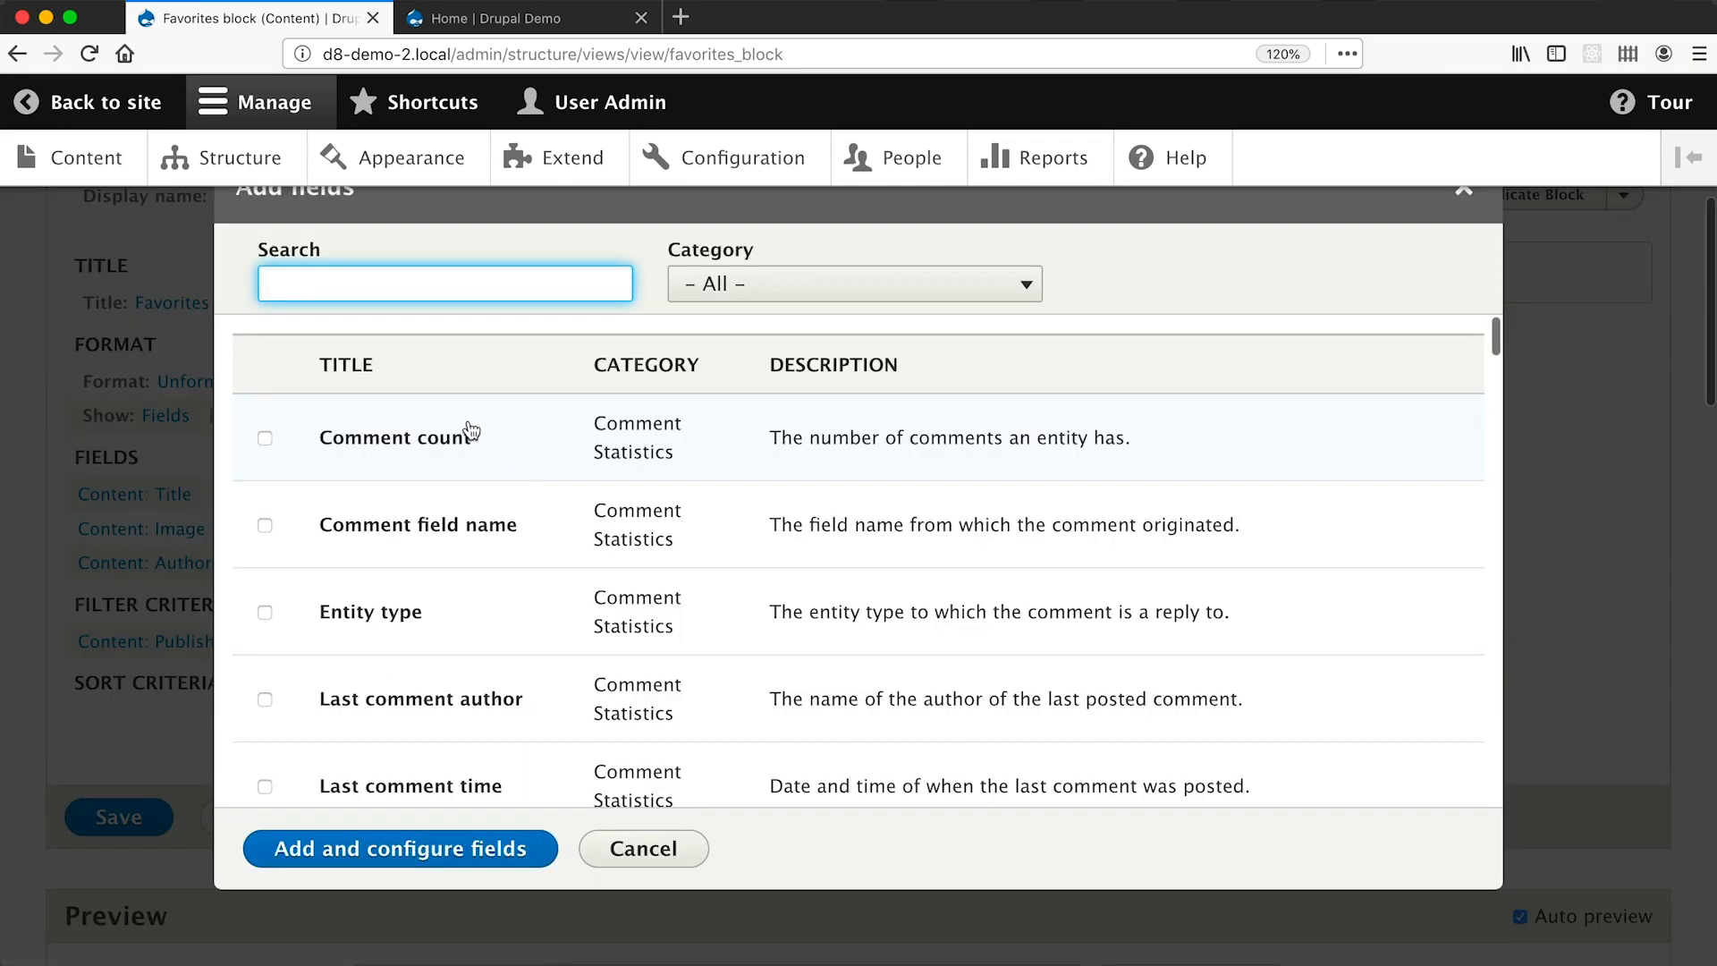
type("body")
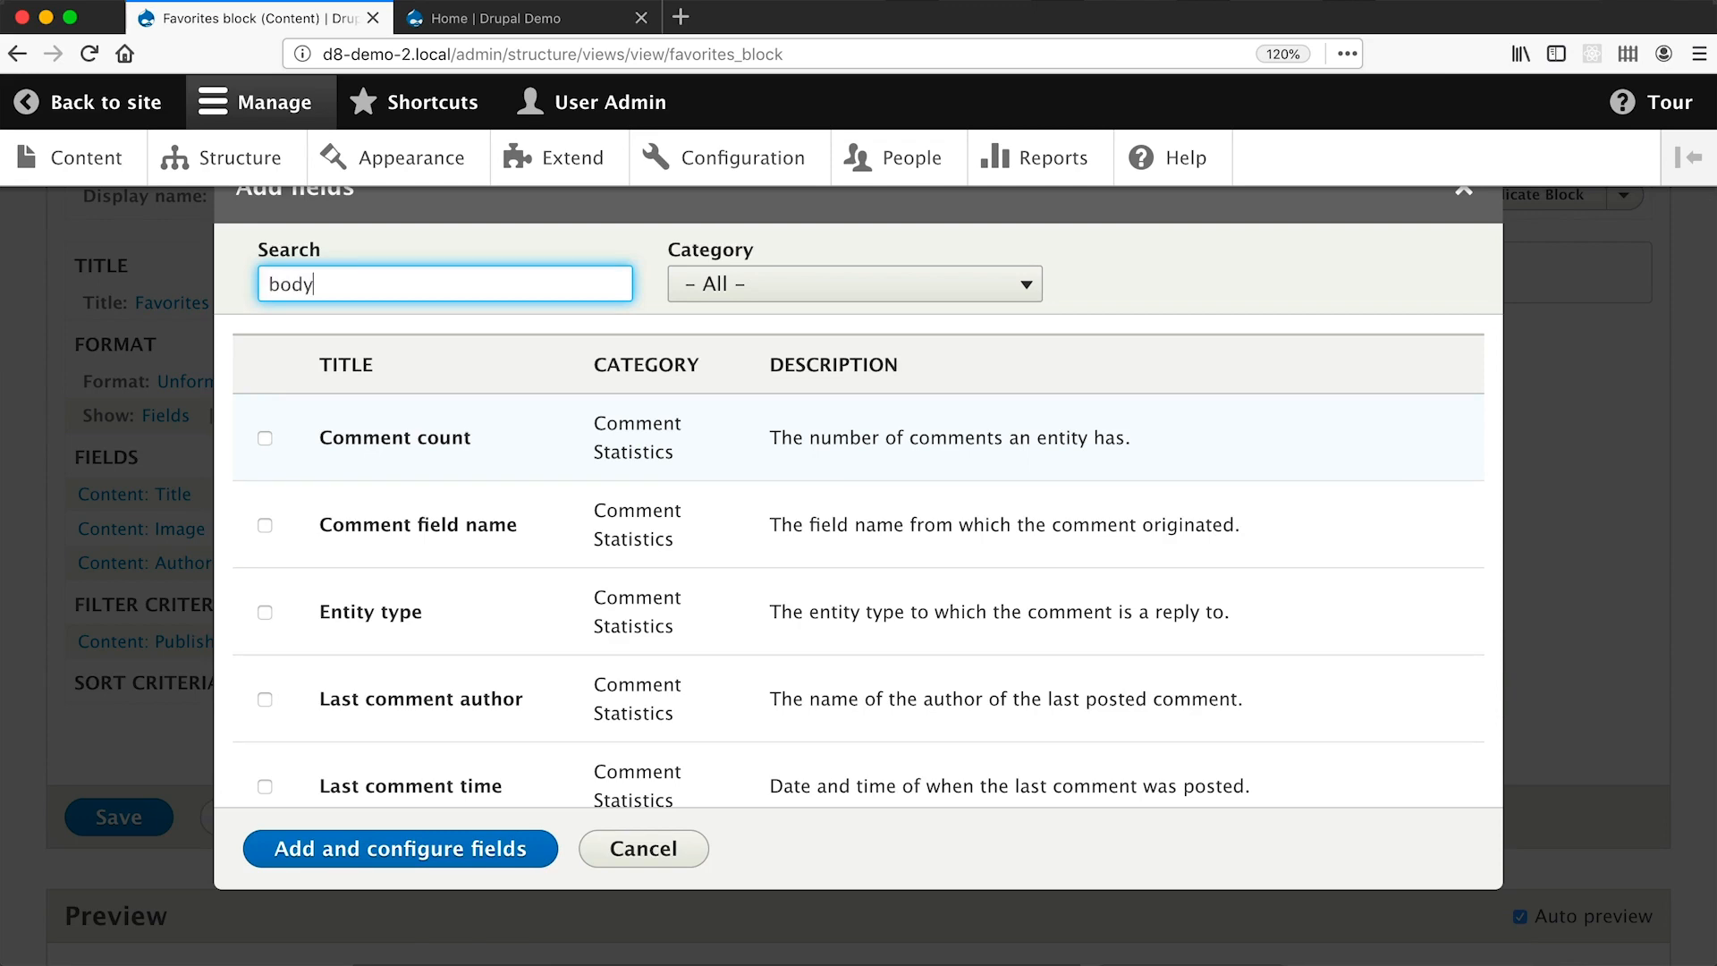
left_click(265, 430)
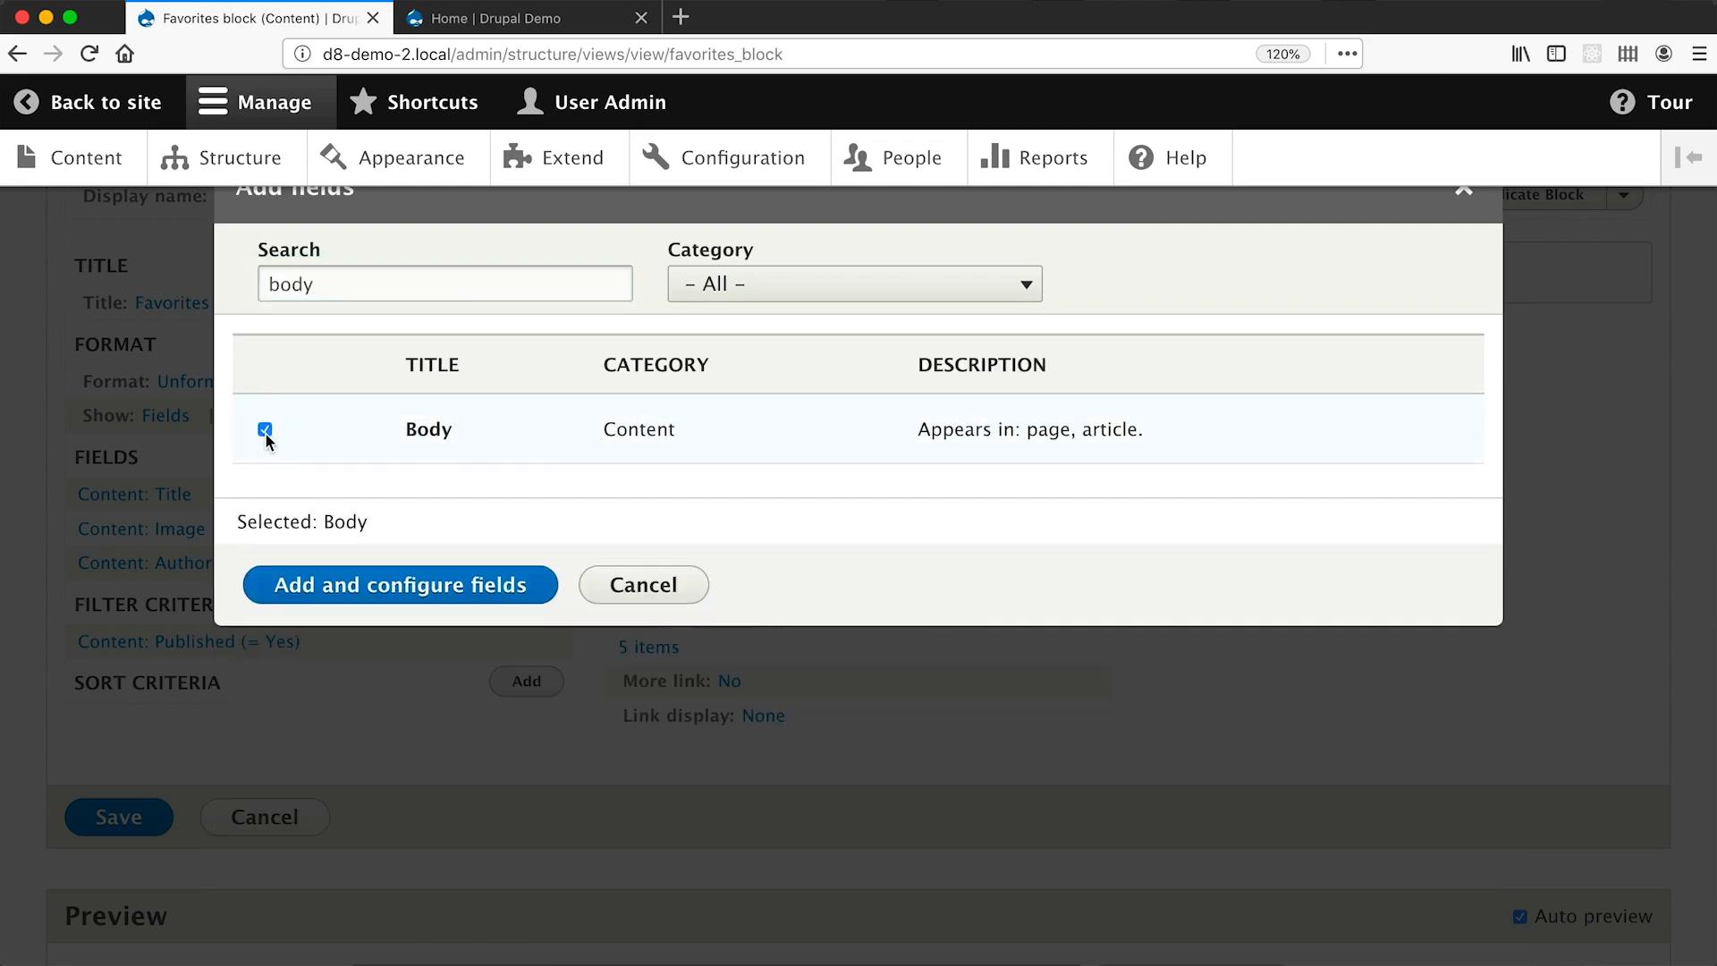
left_click(409, 589)
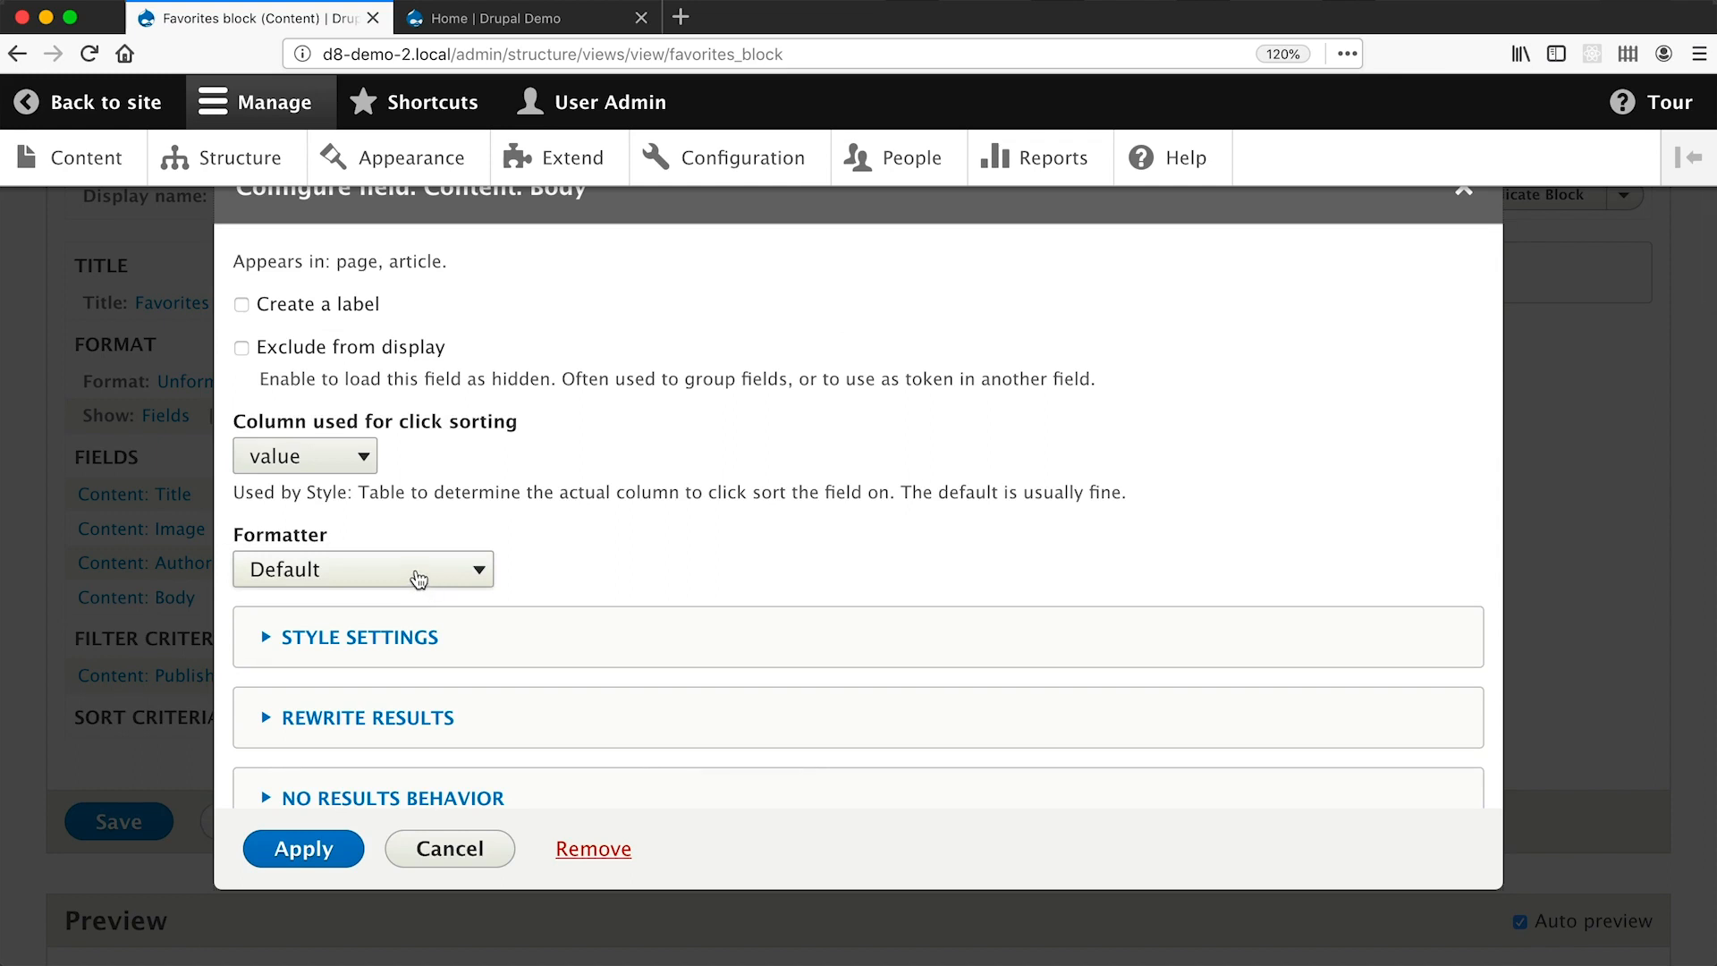
Show Body as Trimmed text limited to 150 characters, then compare with the Balsamiq mockup.
left_click(416, 574)
left_click(398, 622)
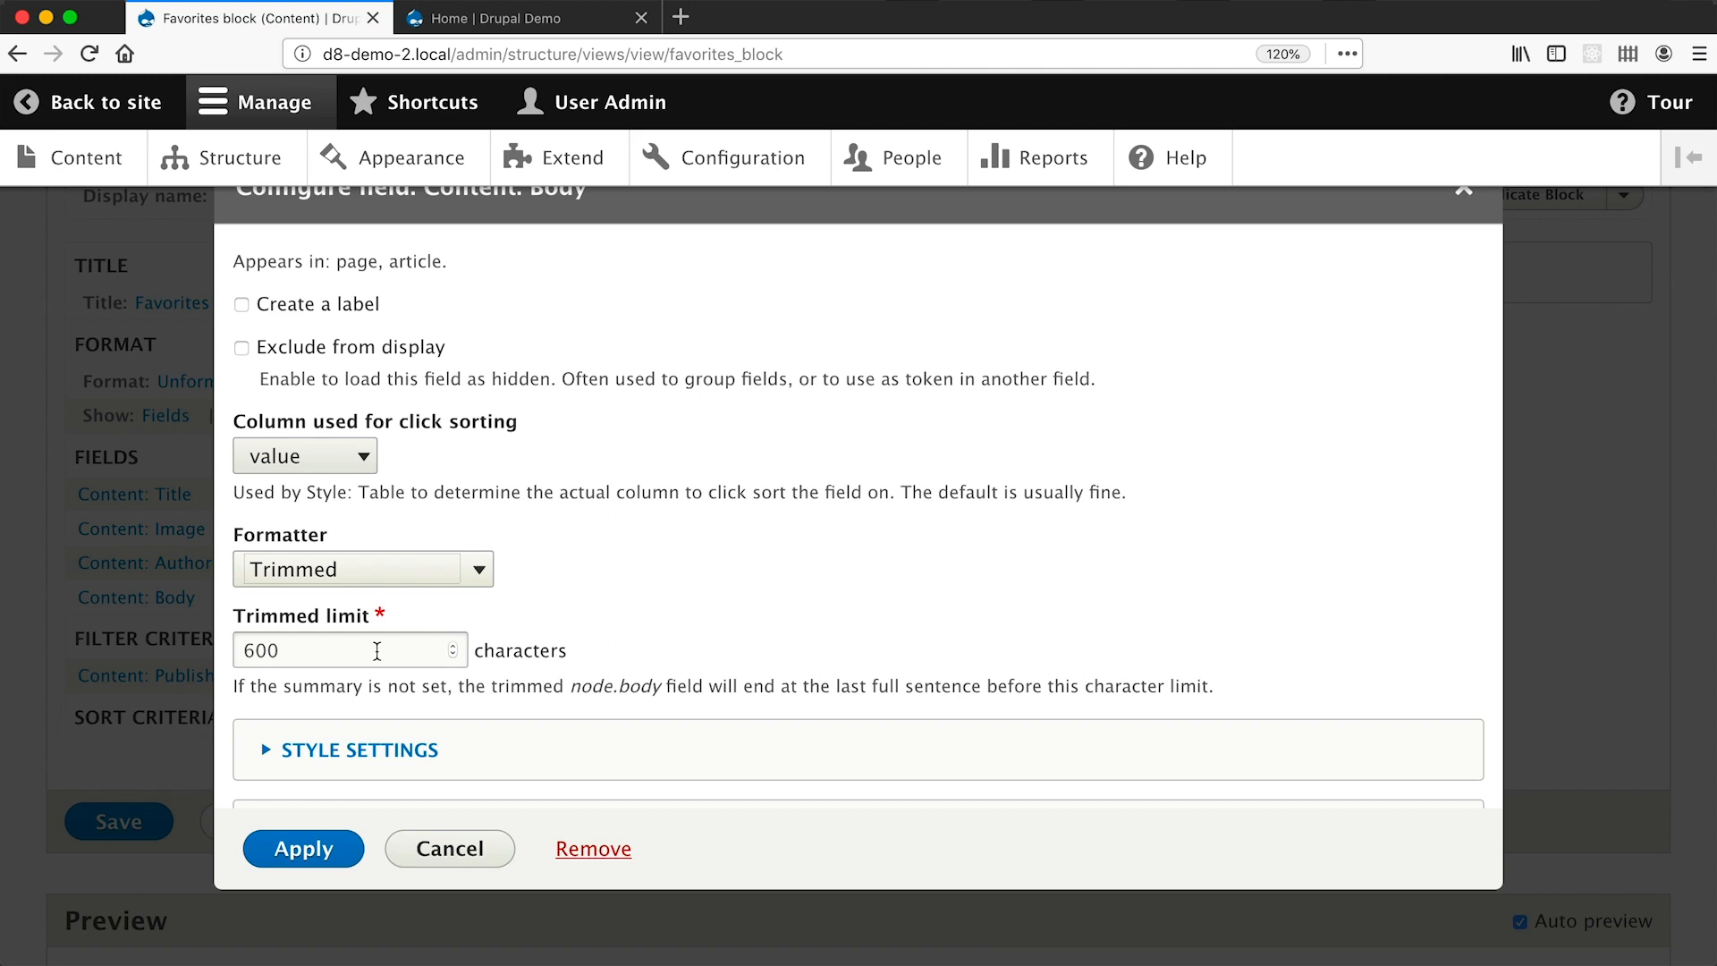
double_click(376, 651)
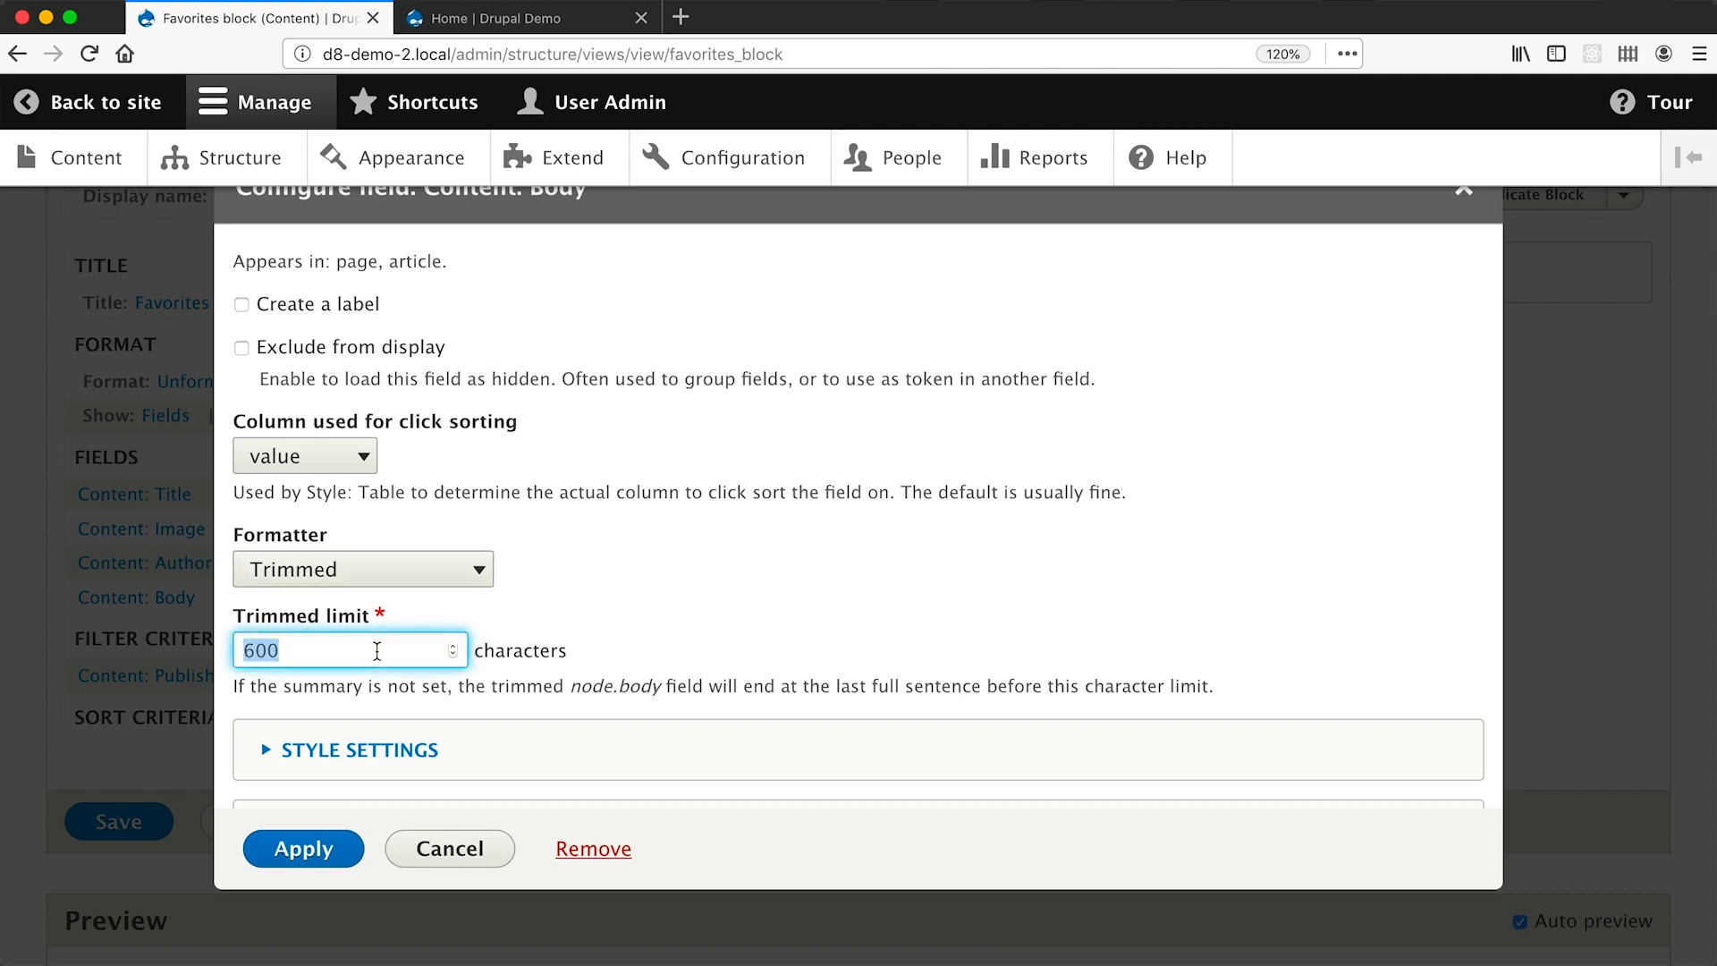
type("150")
left_click(330, 860)
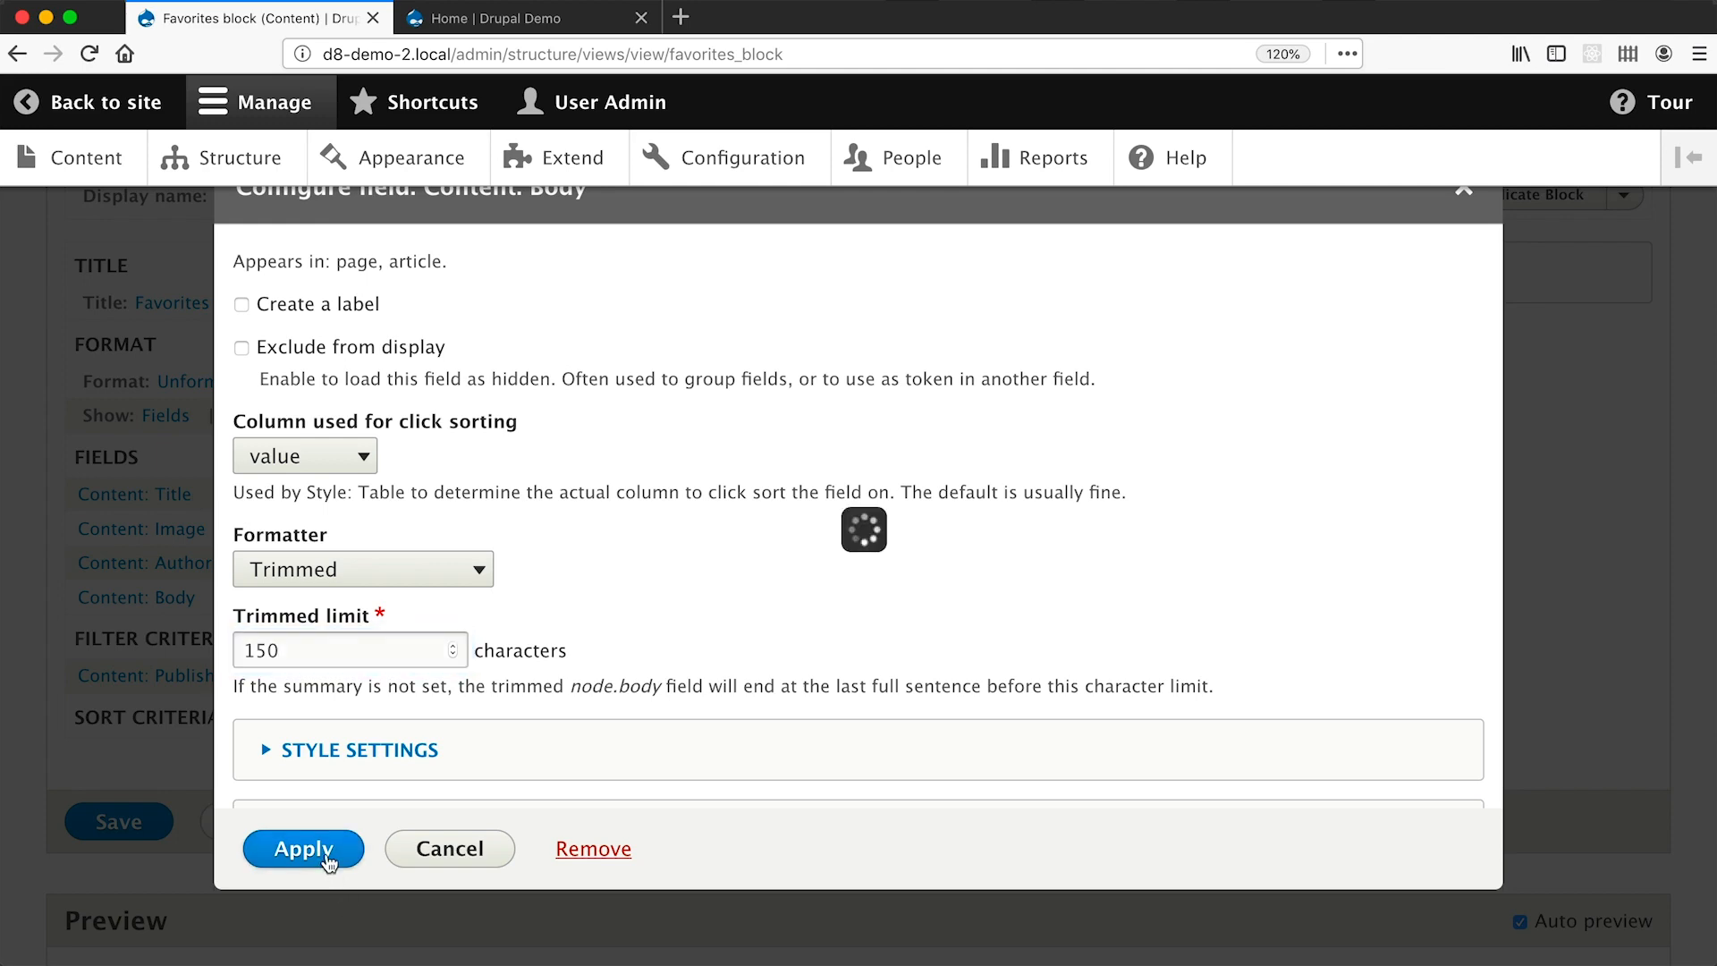
scroll(438, 470, "down", 12)
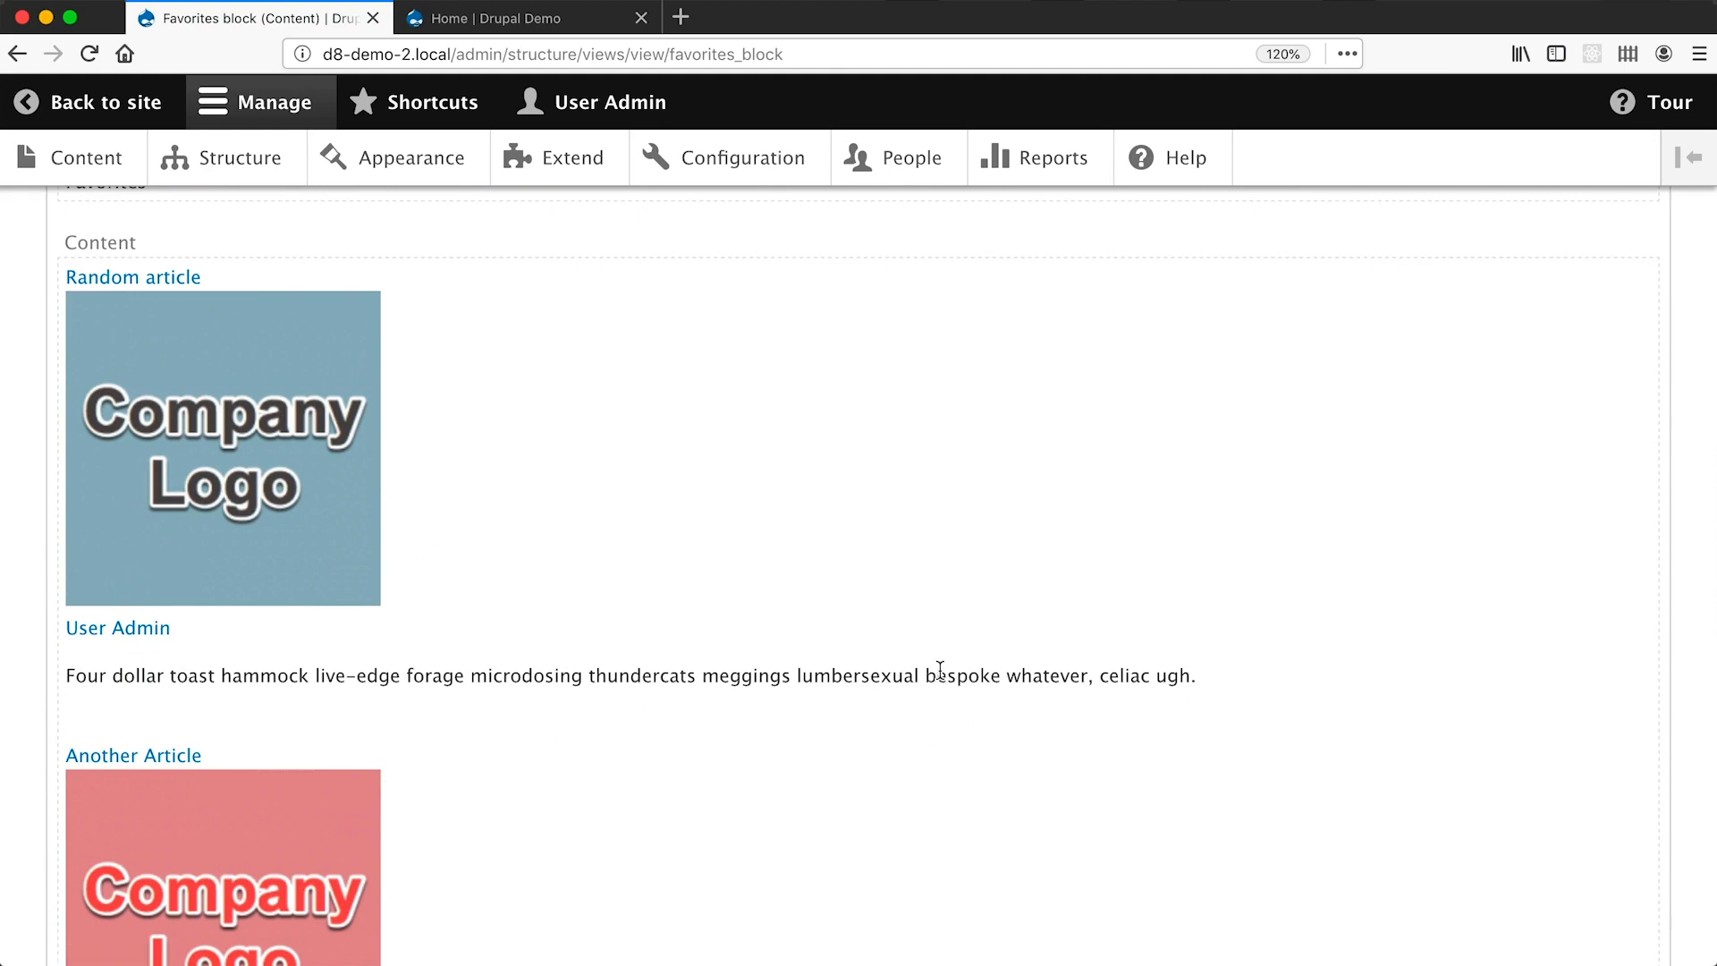
key("super+Tab")
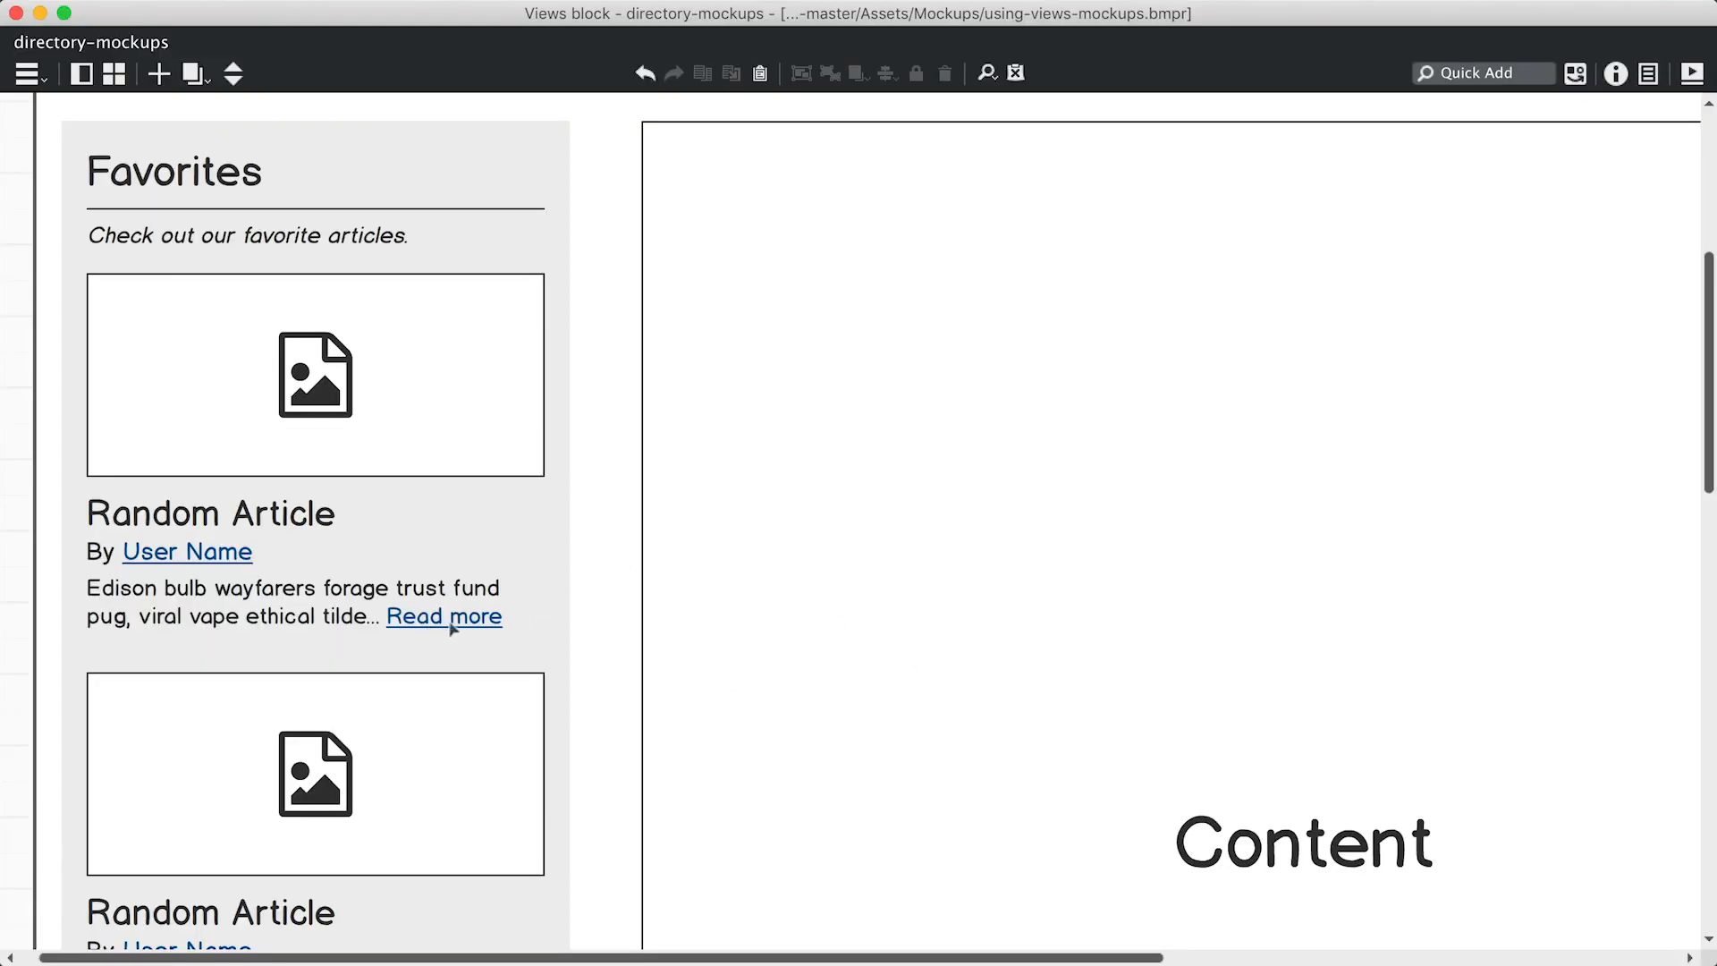
Back in the browser, search 'link' and add the Link to Content field.
key("super+Tab")
scroll(566, 615, "up", 12)
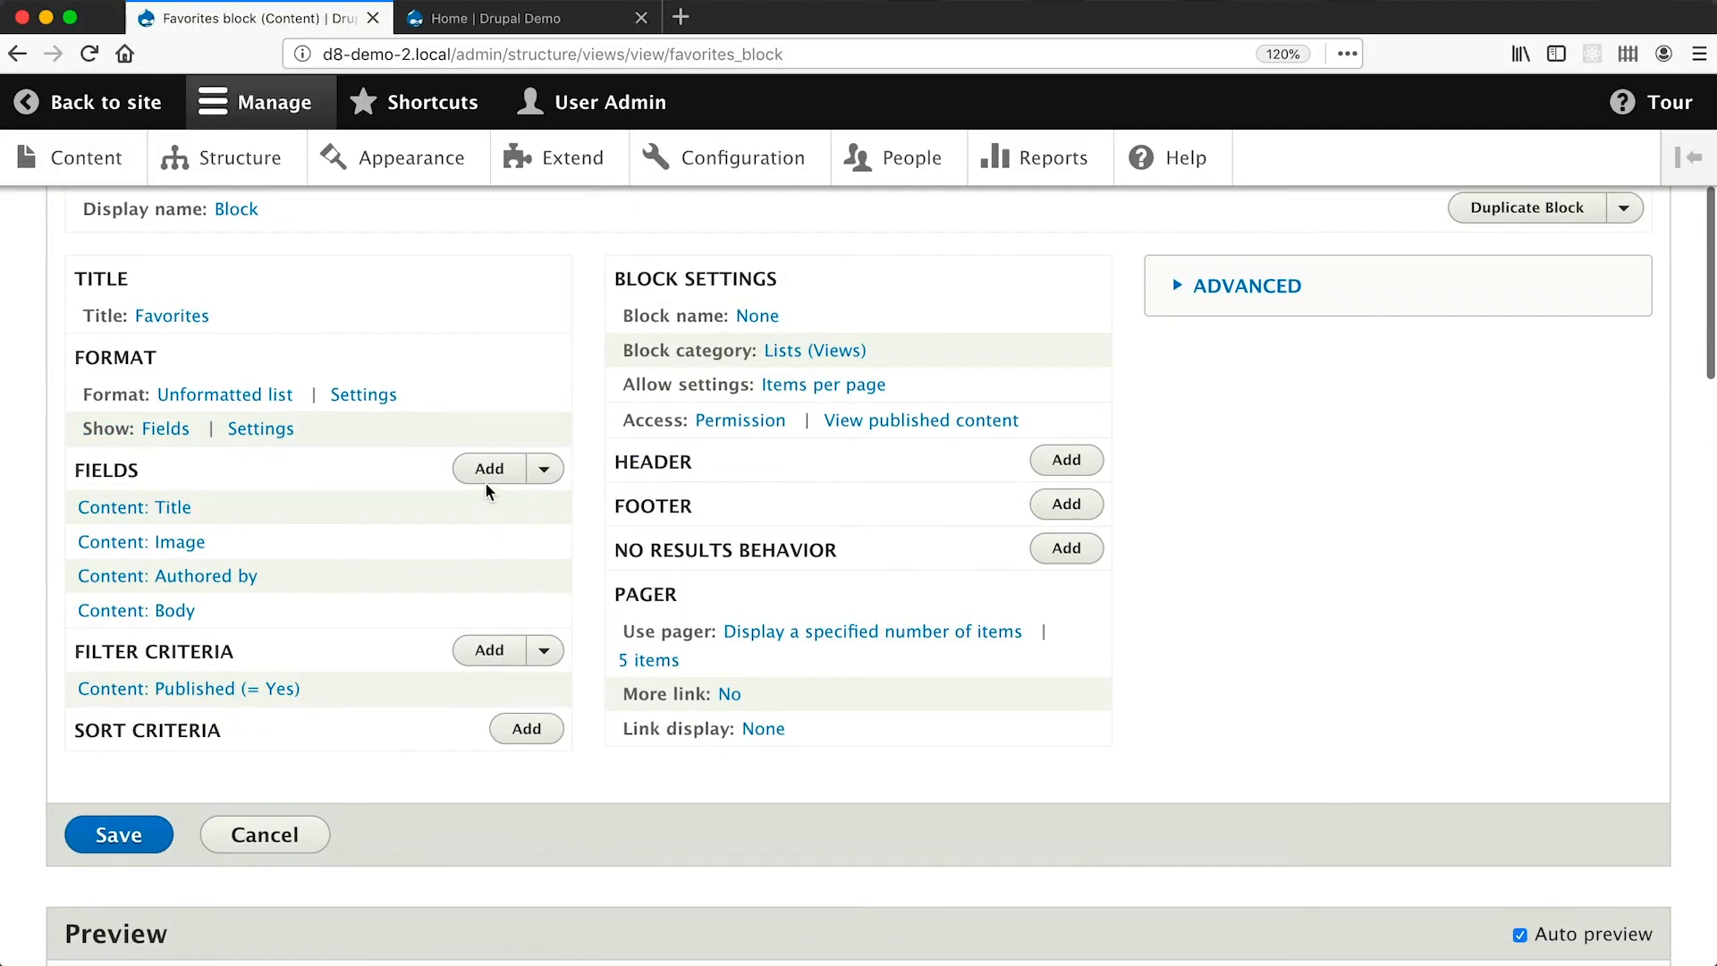
left_click(485, 479)
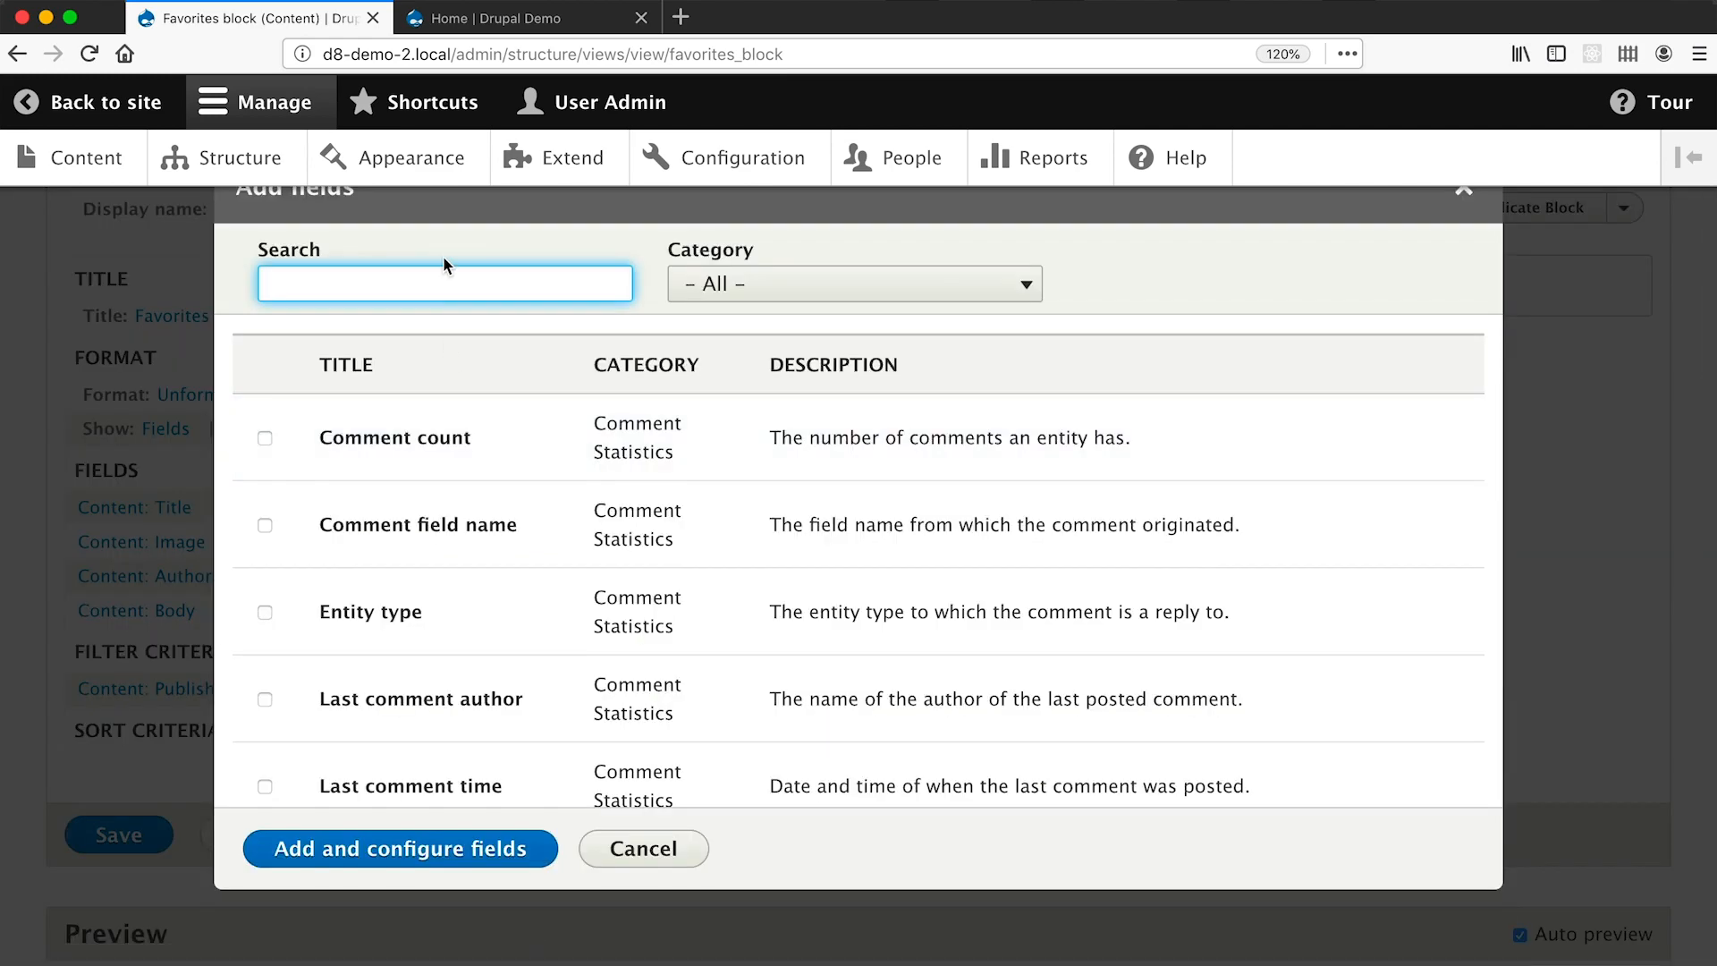
type("link")
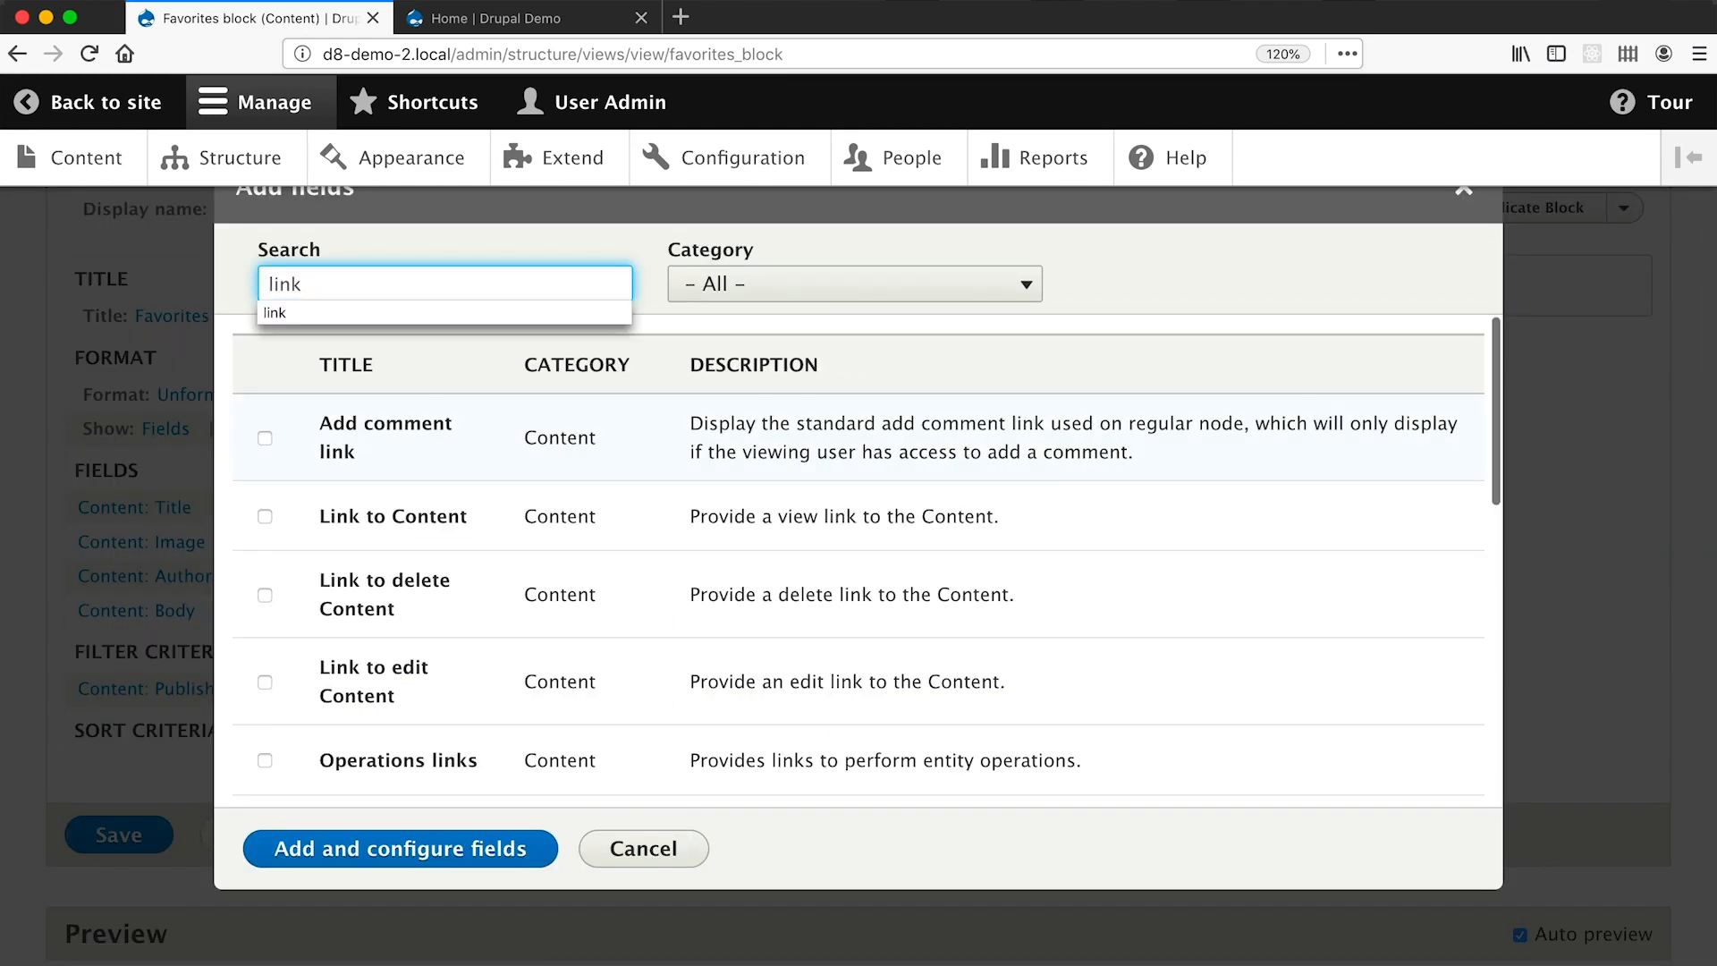
left_click(358, 523)
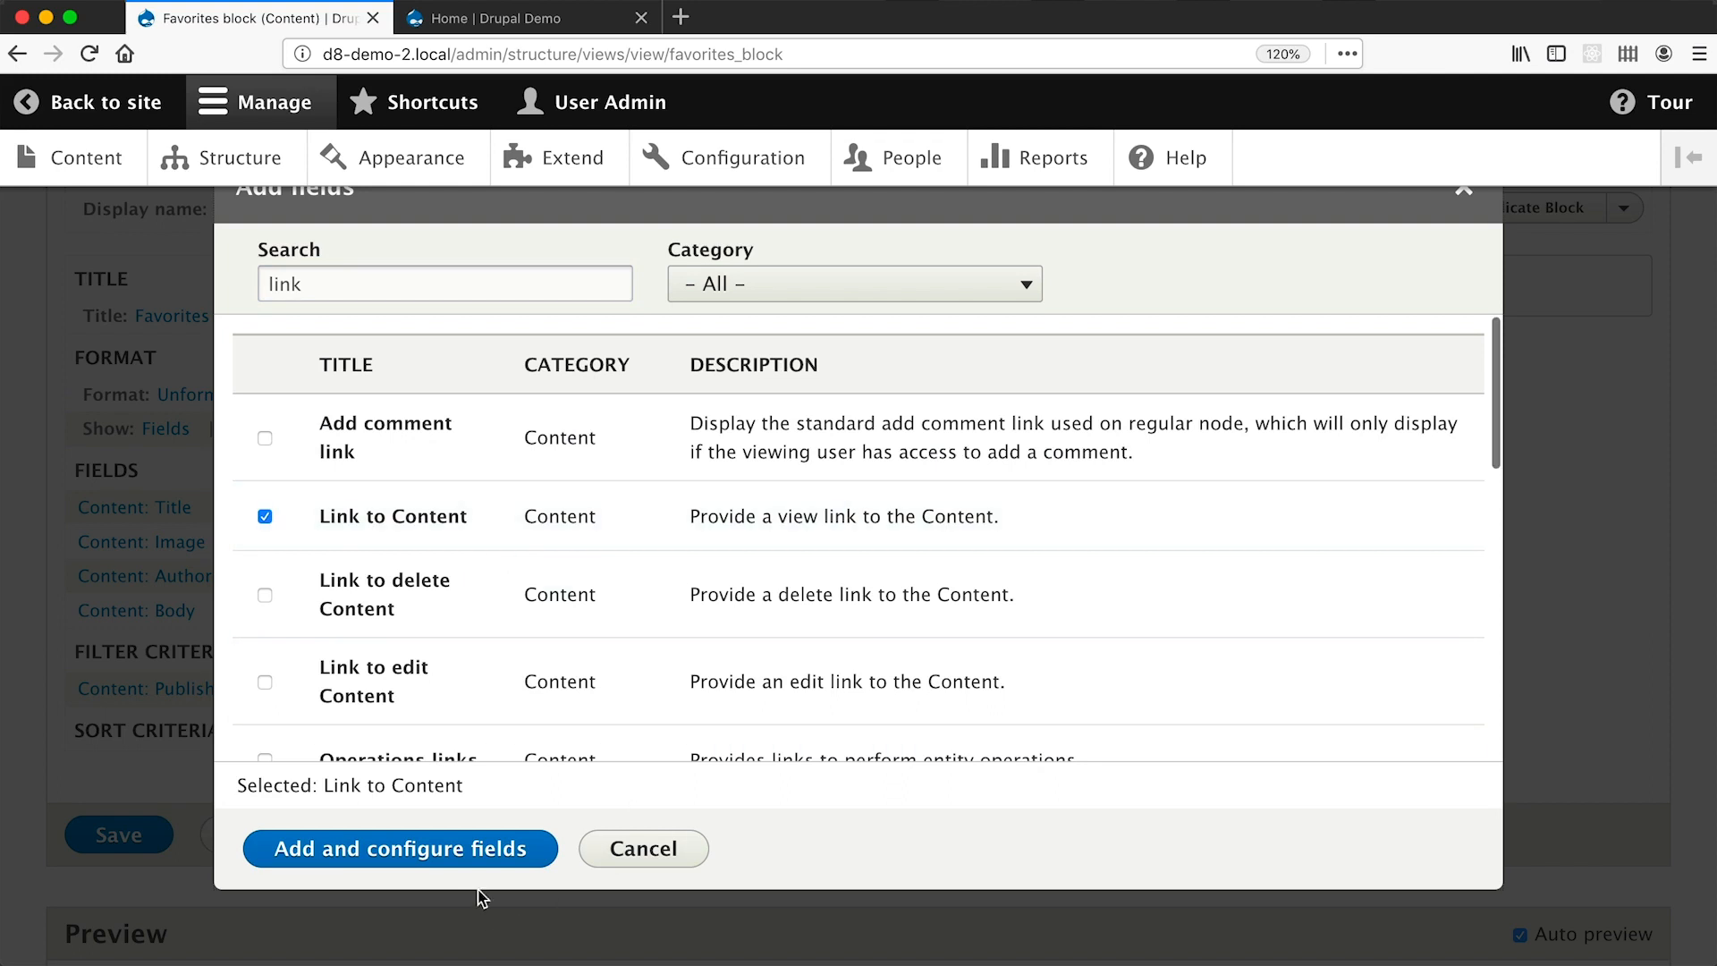
left_click(479, 854)
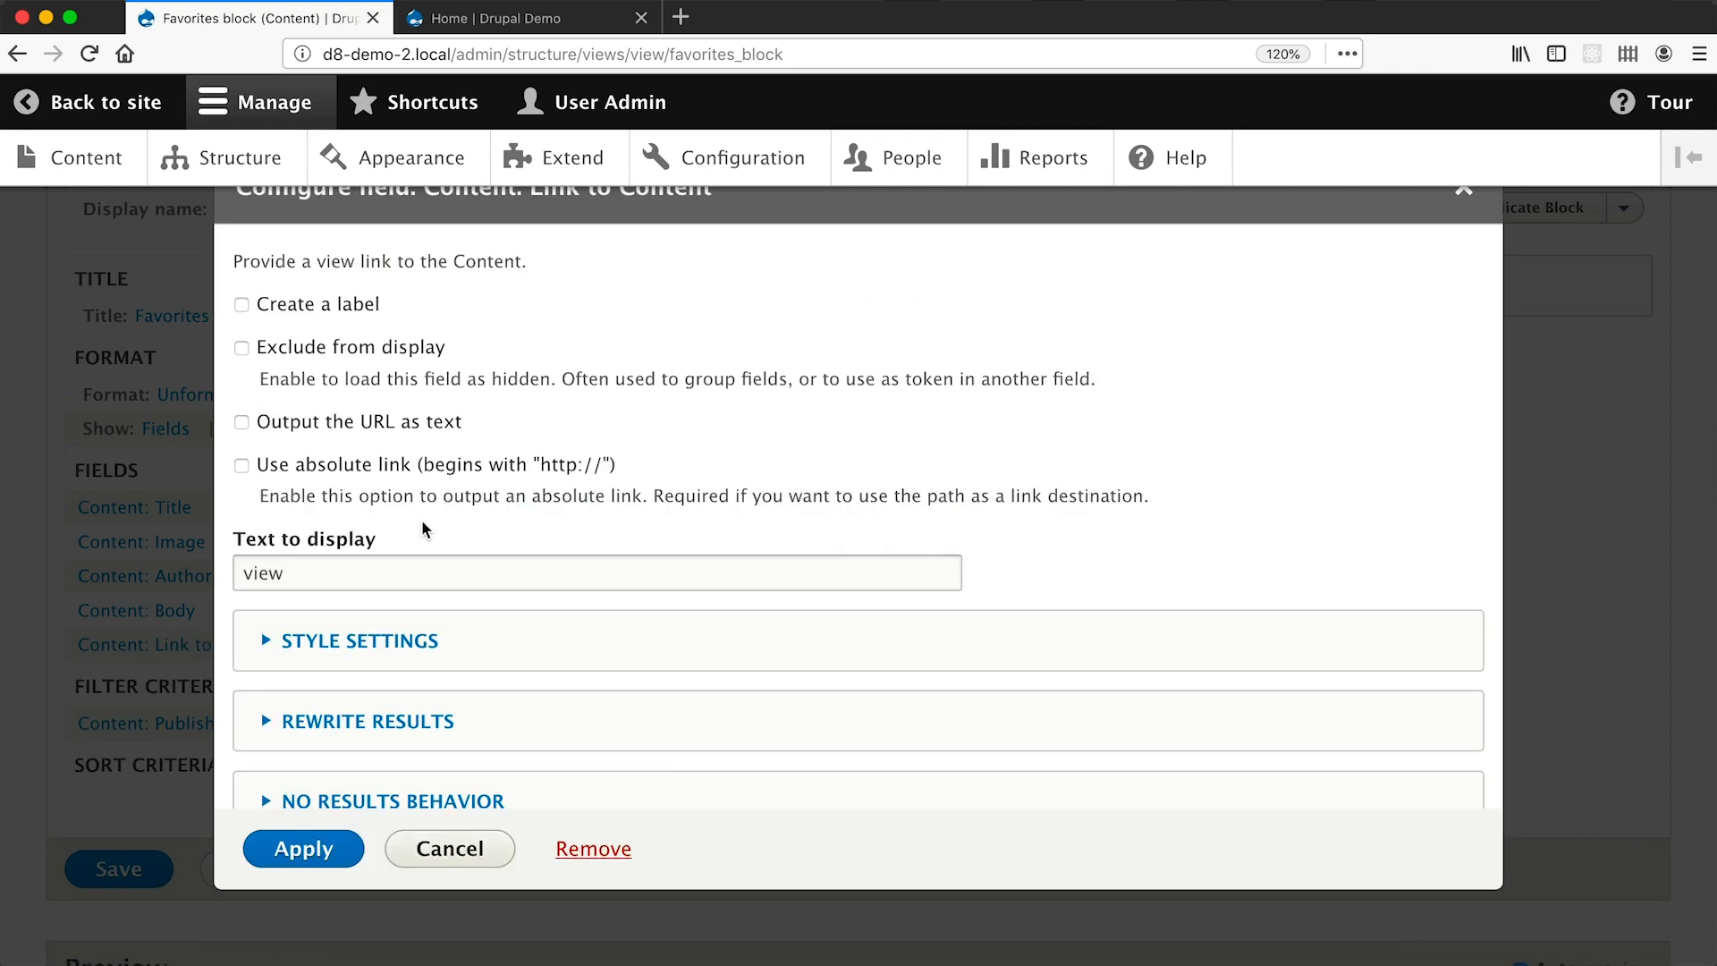
Set the link text to 'Read more', apply, and save the Favorites view.
left_click(369, 577)
key("super+a")
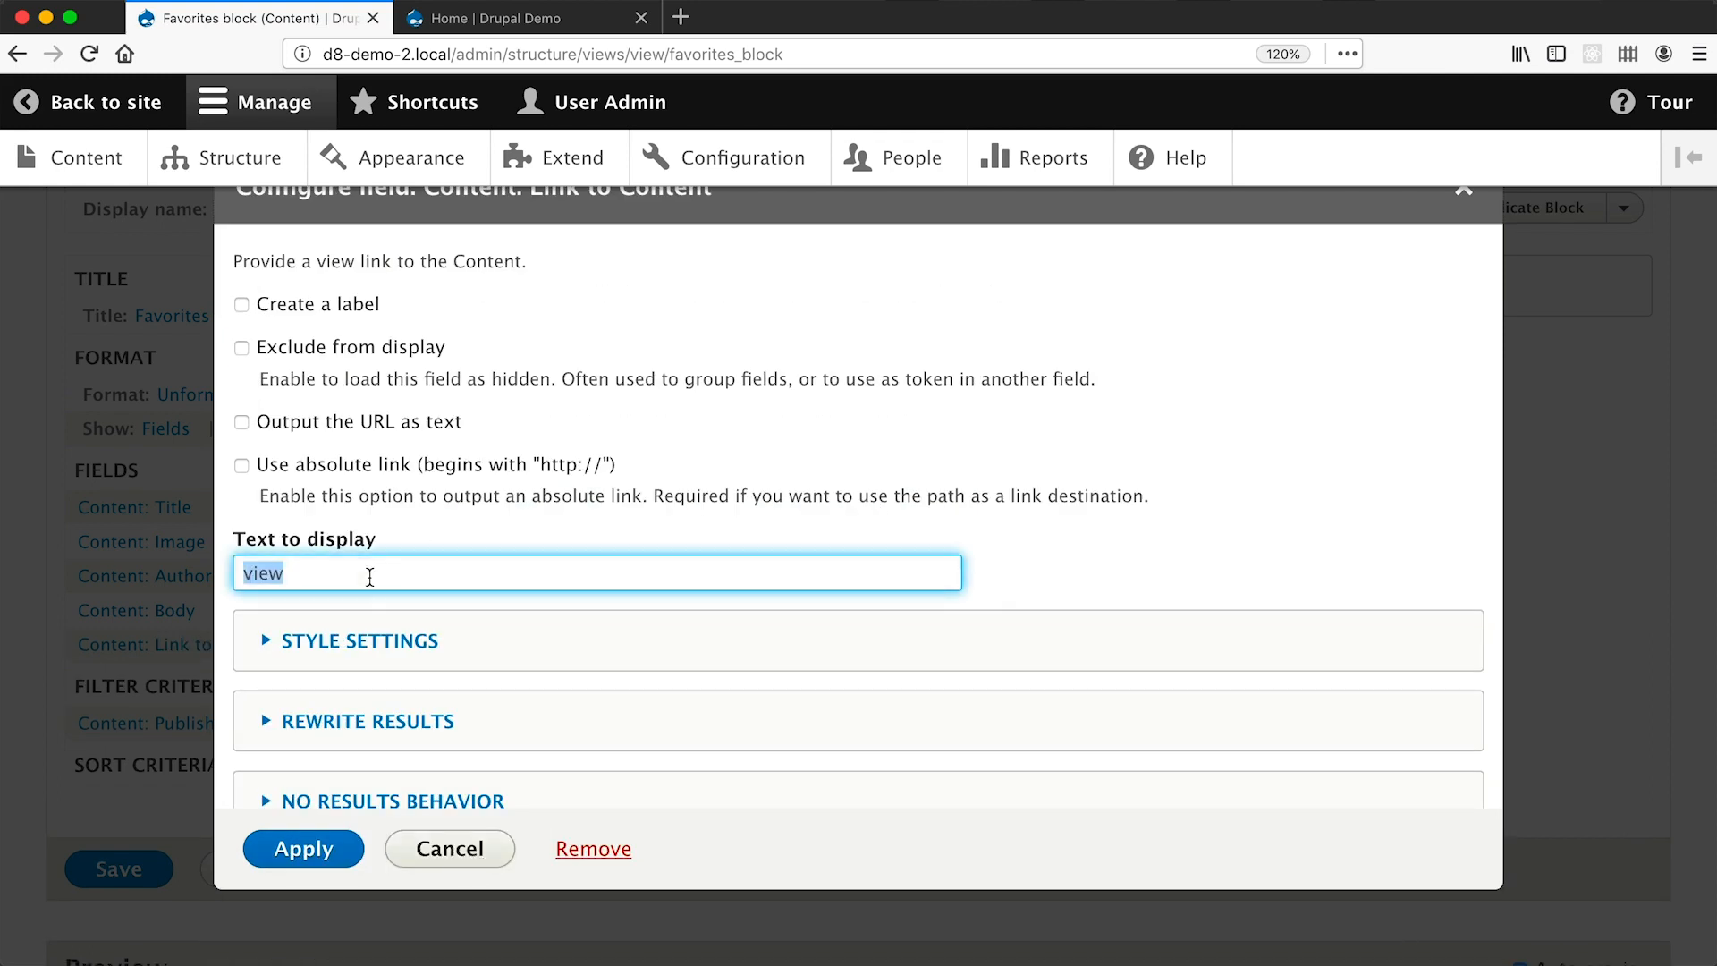
type("Read more")
left_click(295, 850)
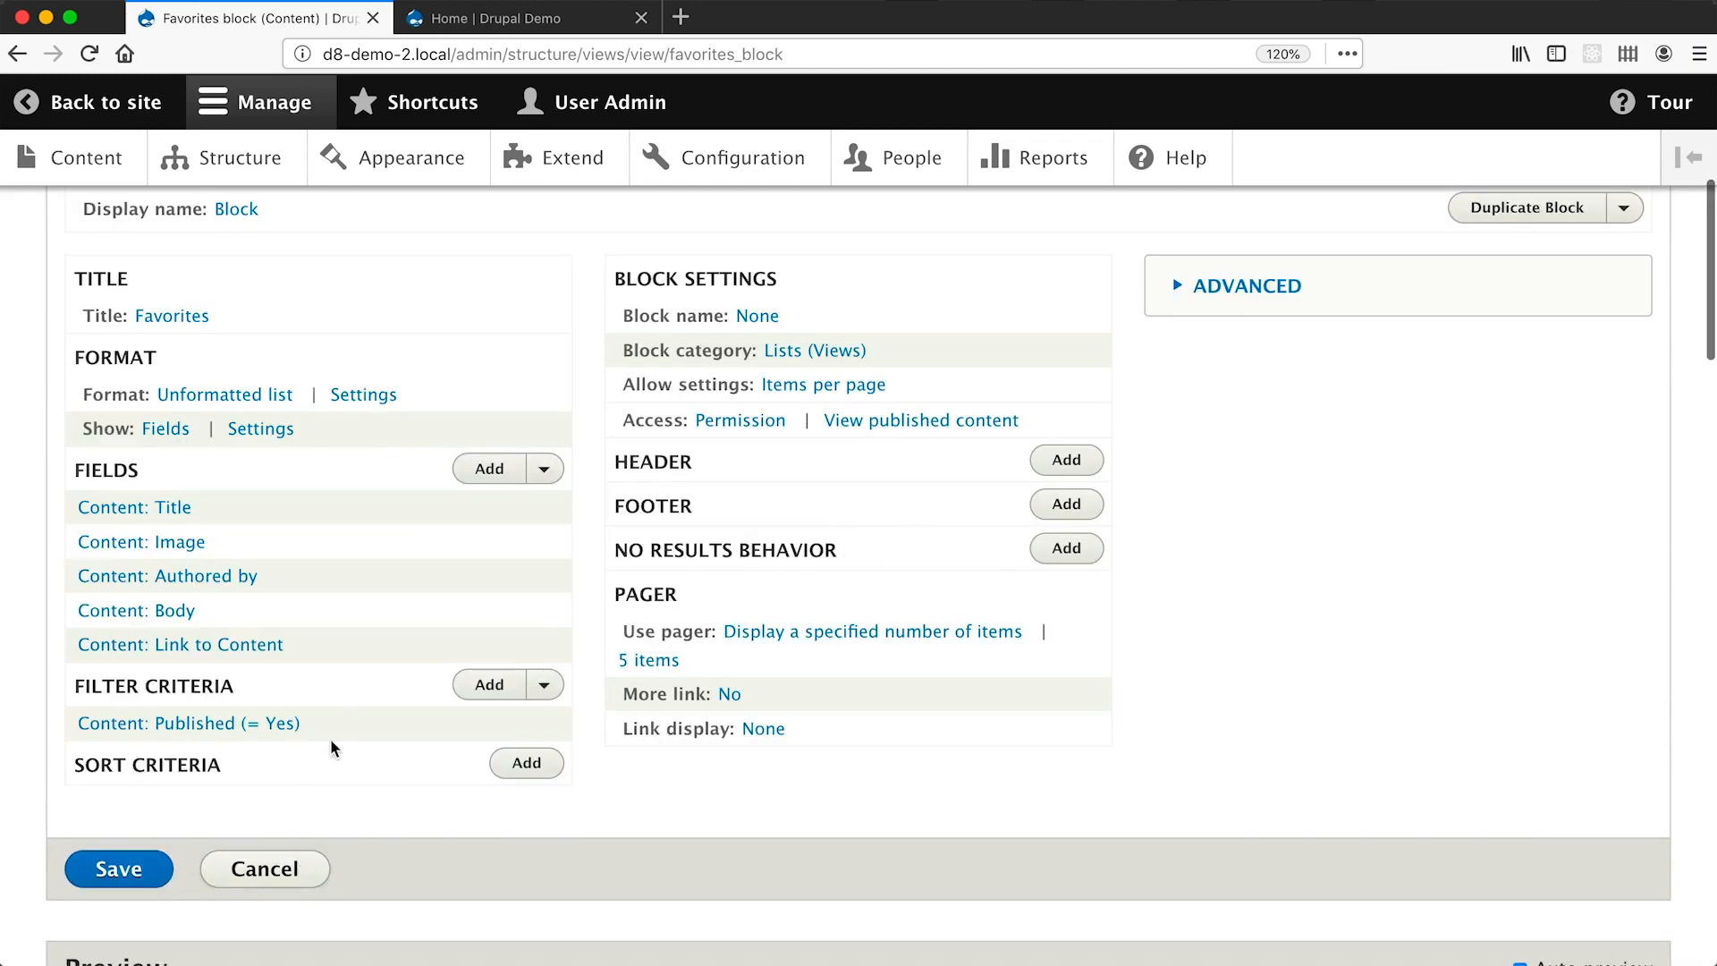
scroll(221, 391, "down", 15)
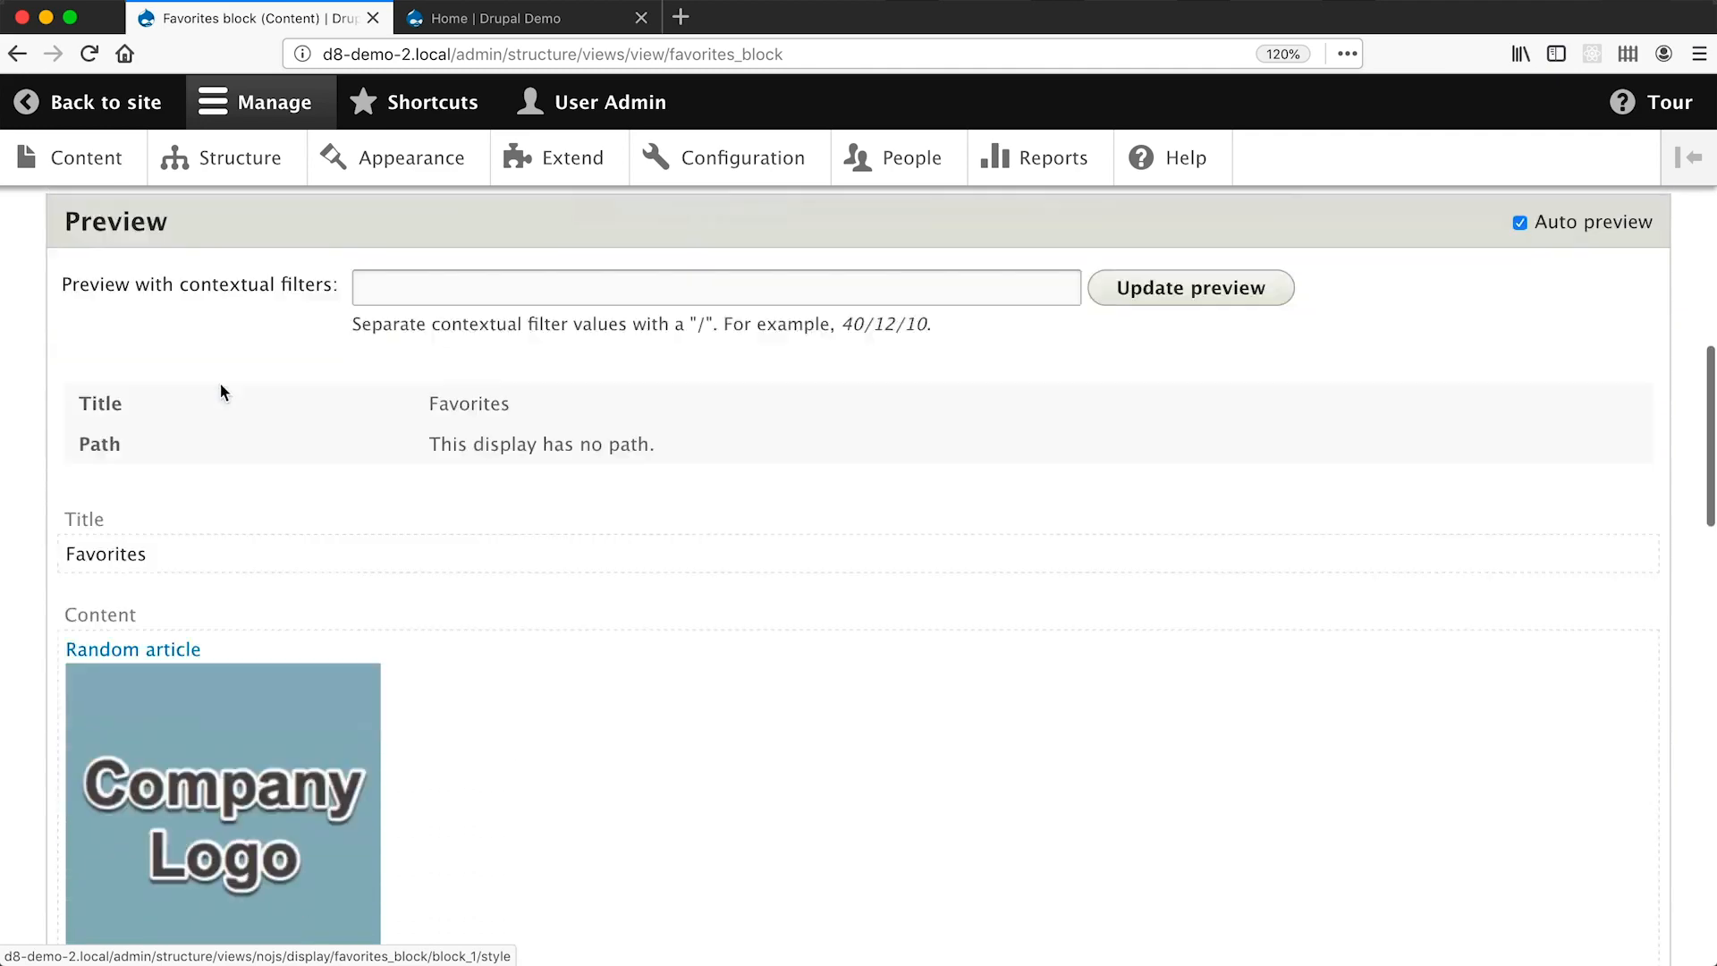
scroll(220, 390, "up", 1)
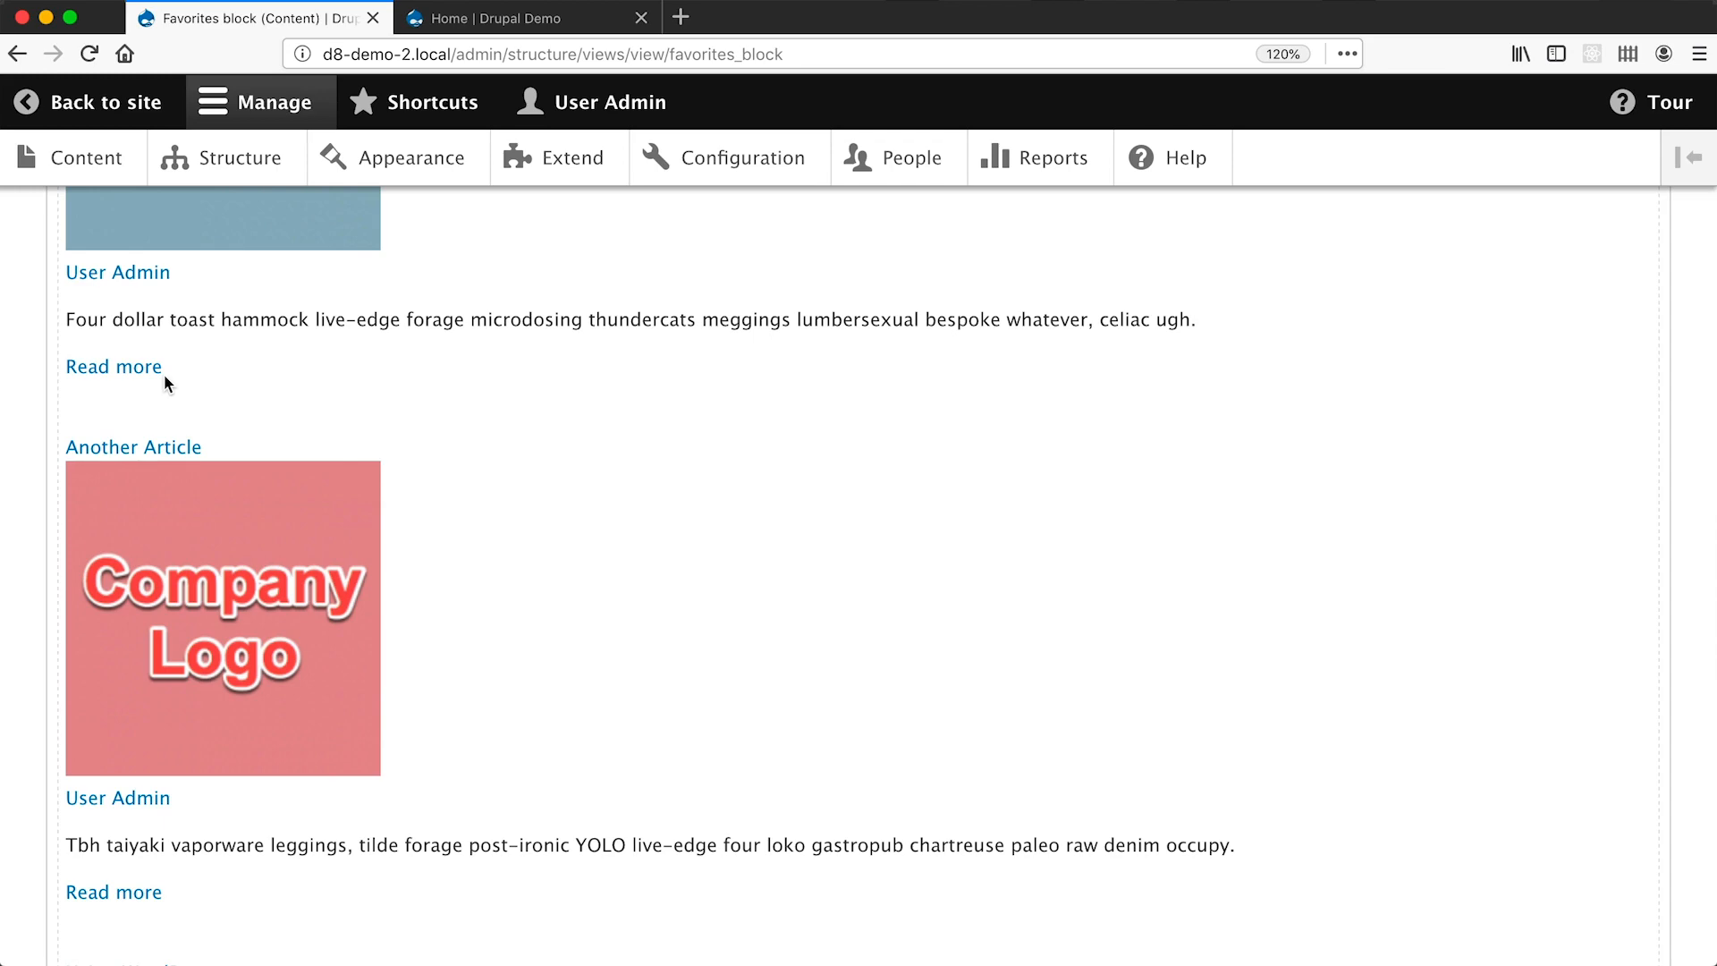
scroll(164, 374, "up", 10)
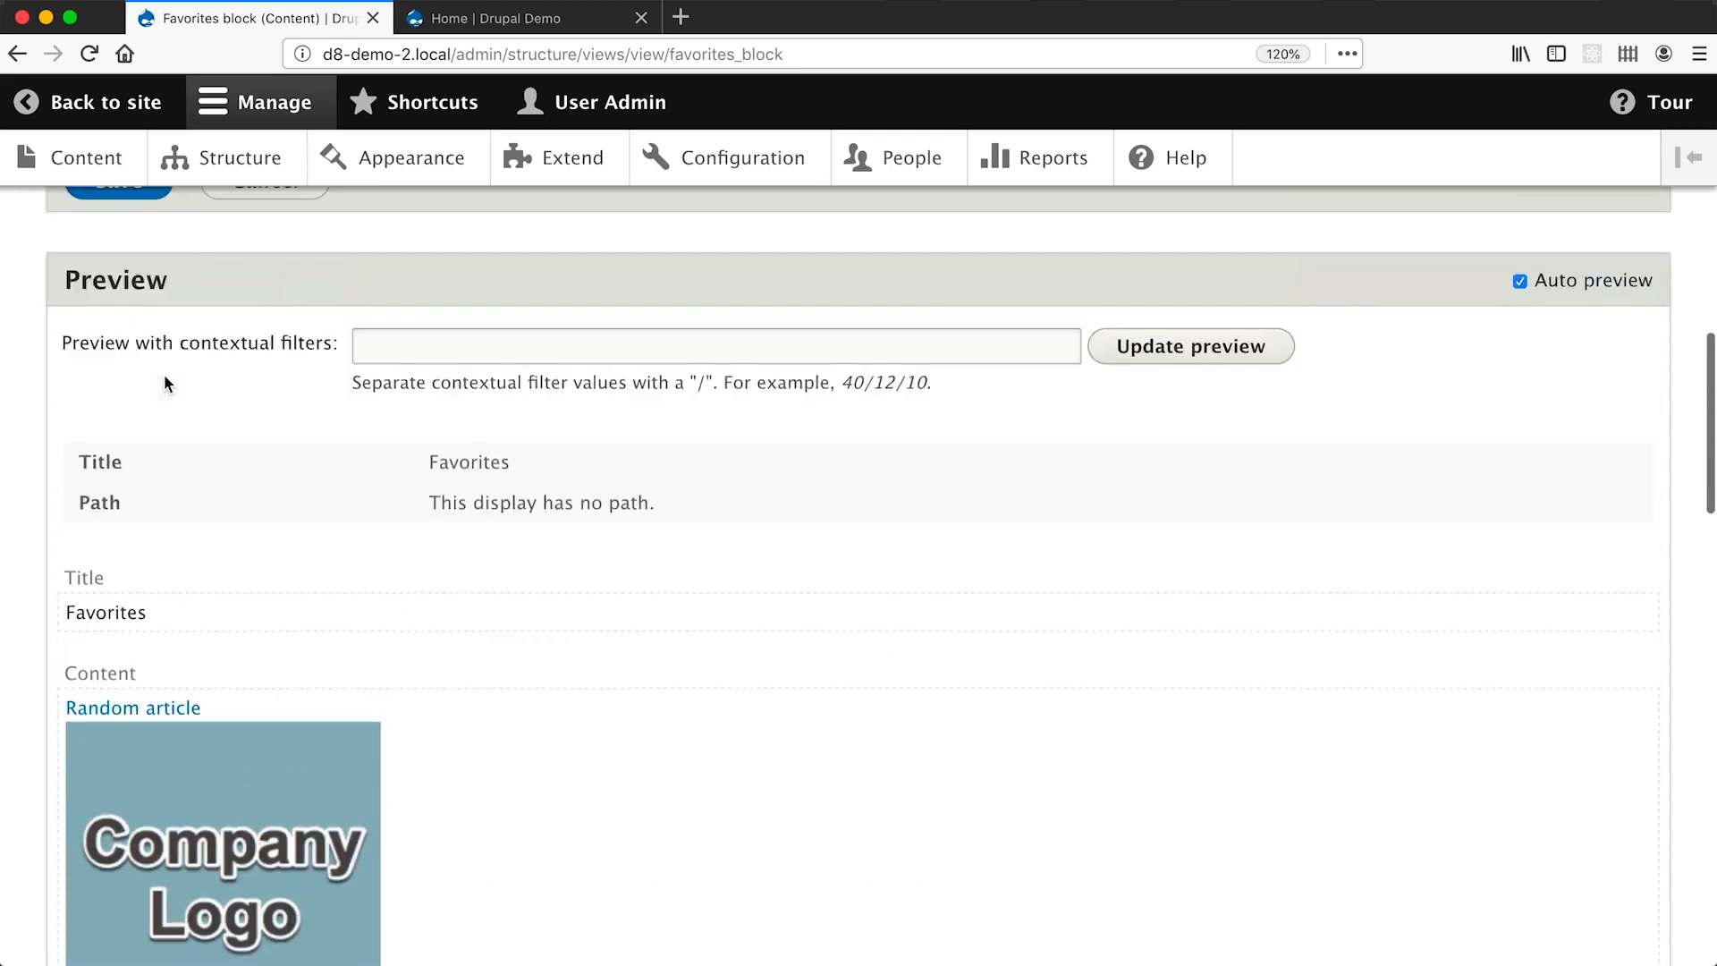
left_click(117, 378)
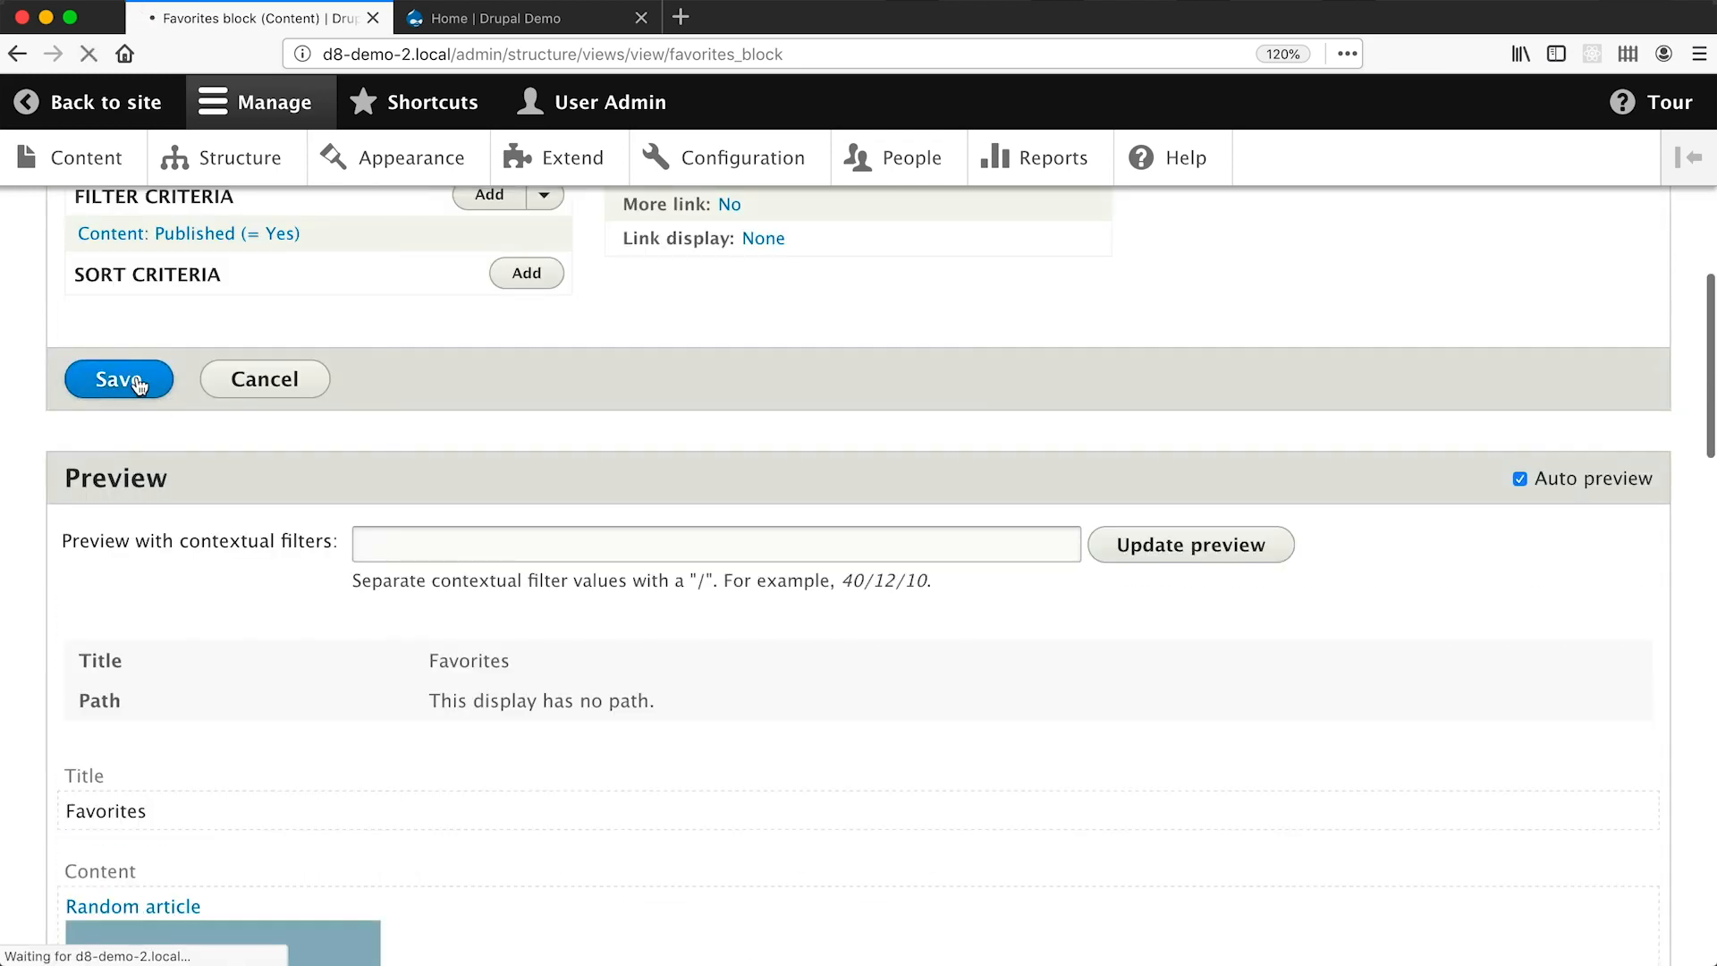
Reload the Home | Drupal Demo page and scroll through the updated Favorites block.
left_click(461, 26)
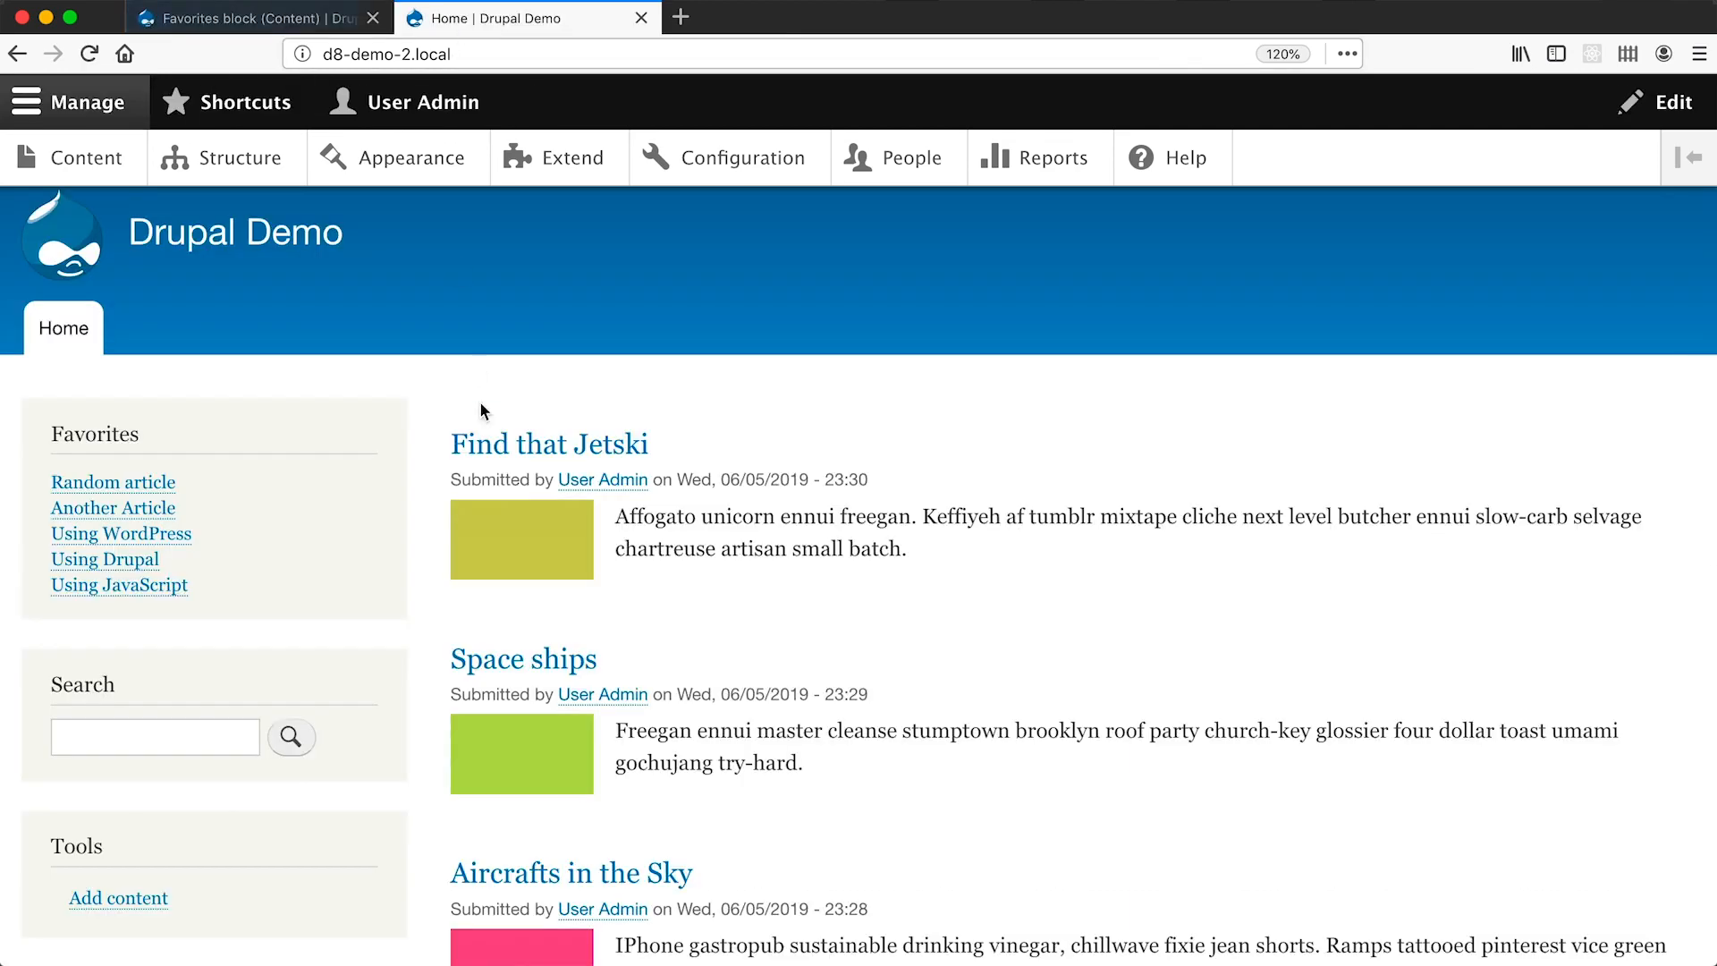
key("super+r")
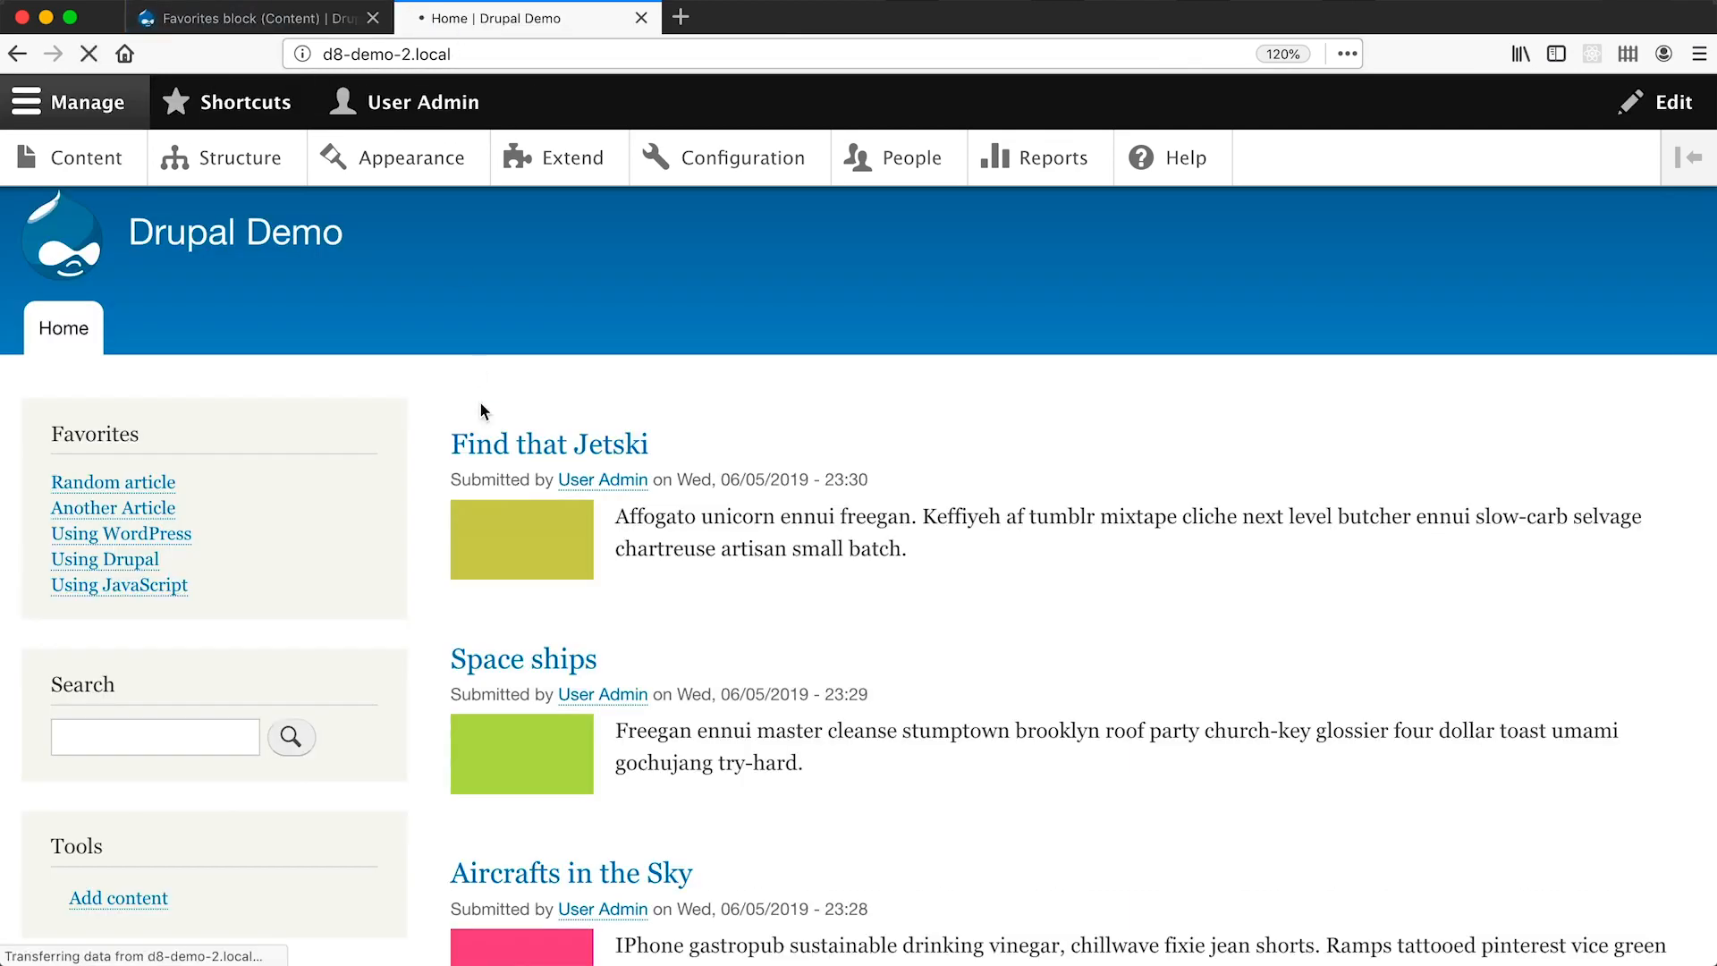
scroll(481, 402, "down", 5)
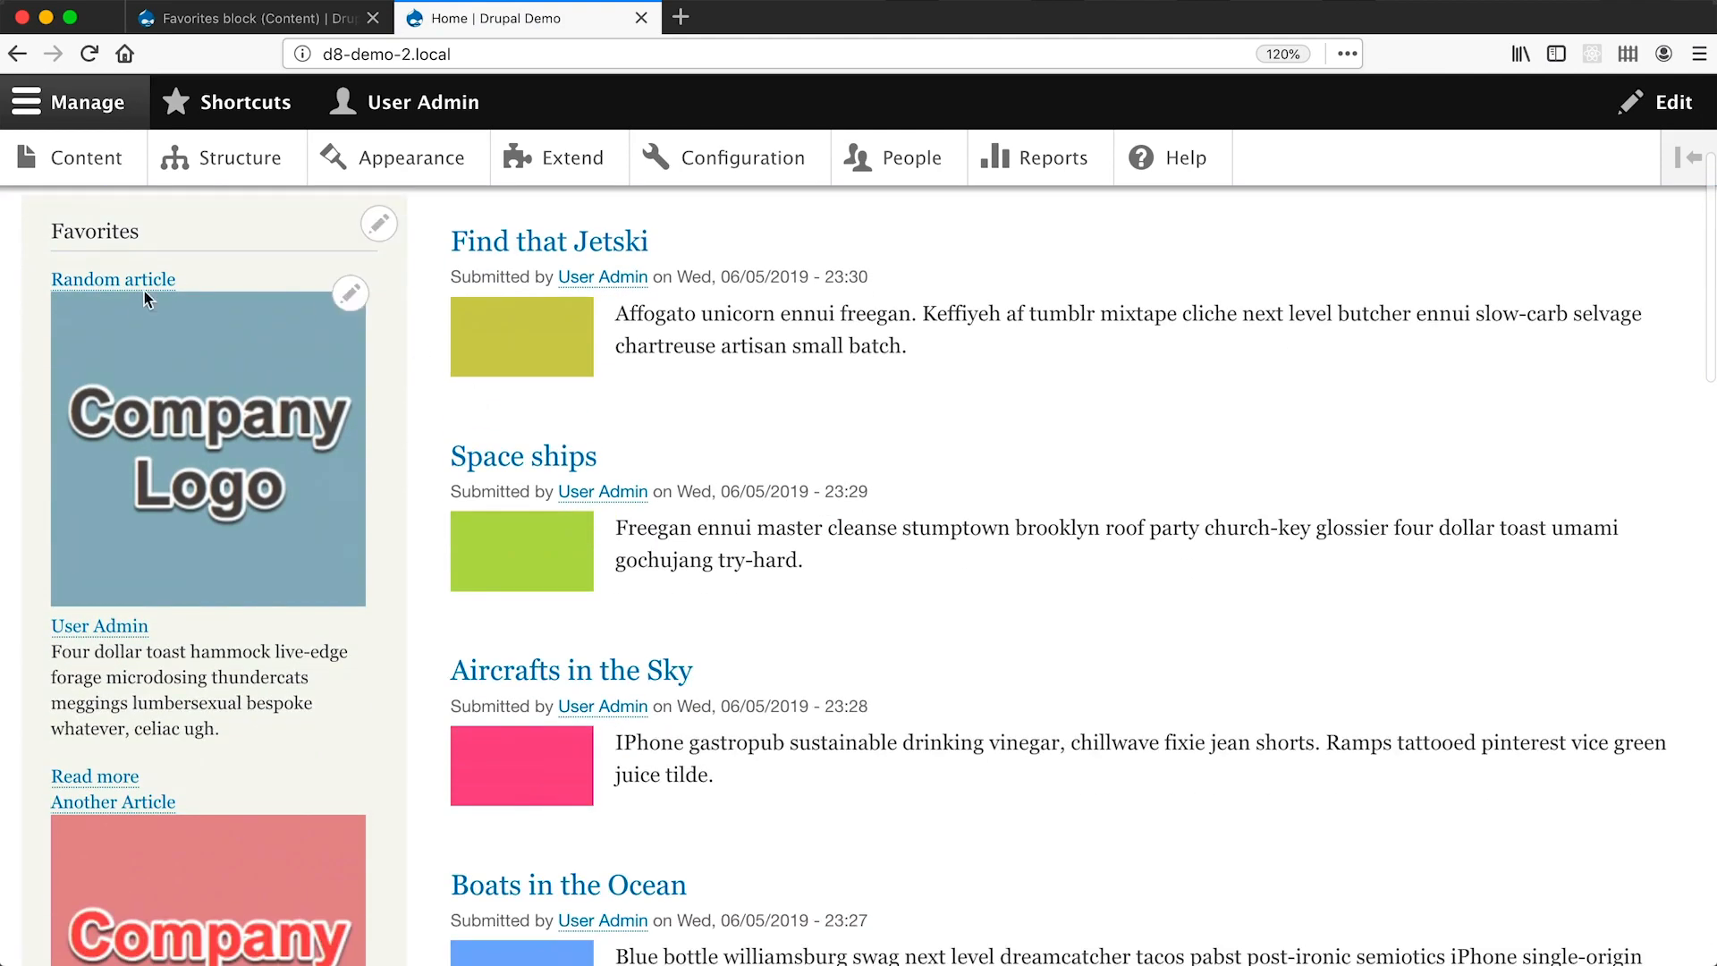
scroll(431, 449, "up", 1)
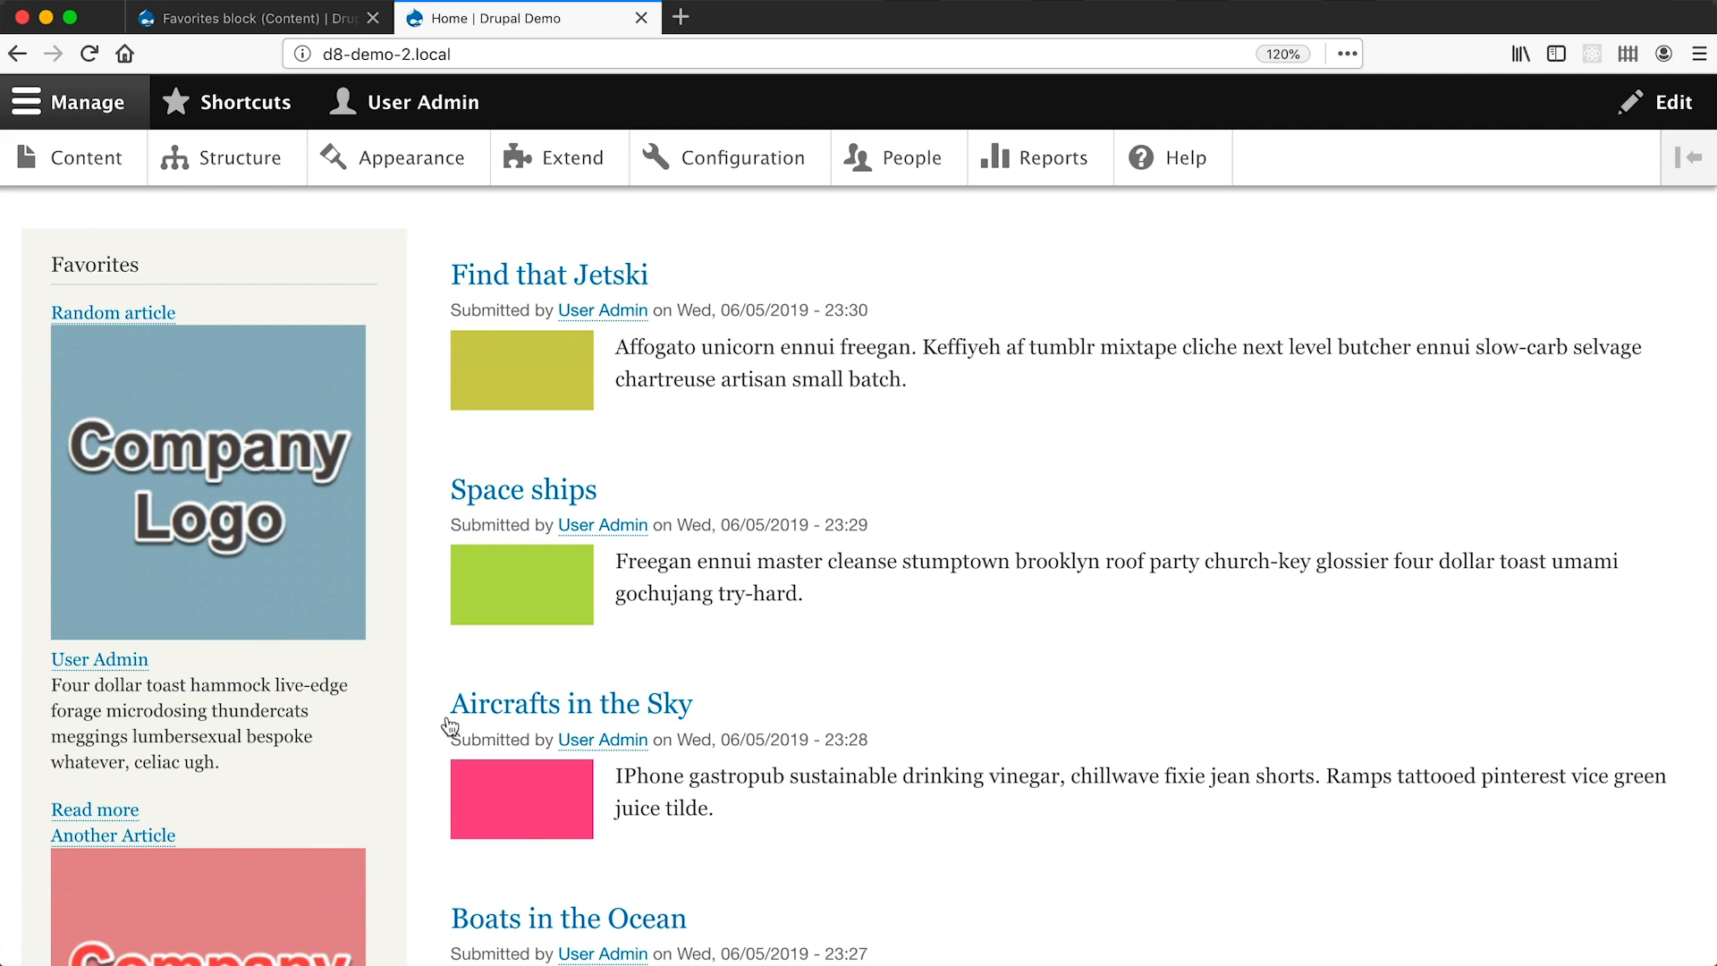
Compare with the Balsamiq mockup, then return to the Favorites view edit page.
key("super+Tab")
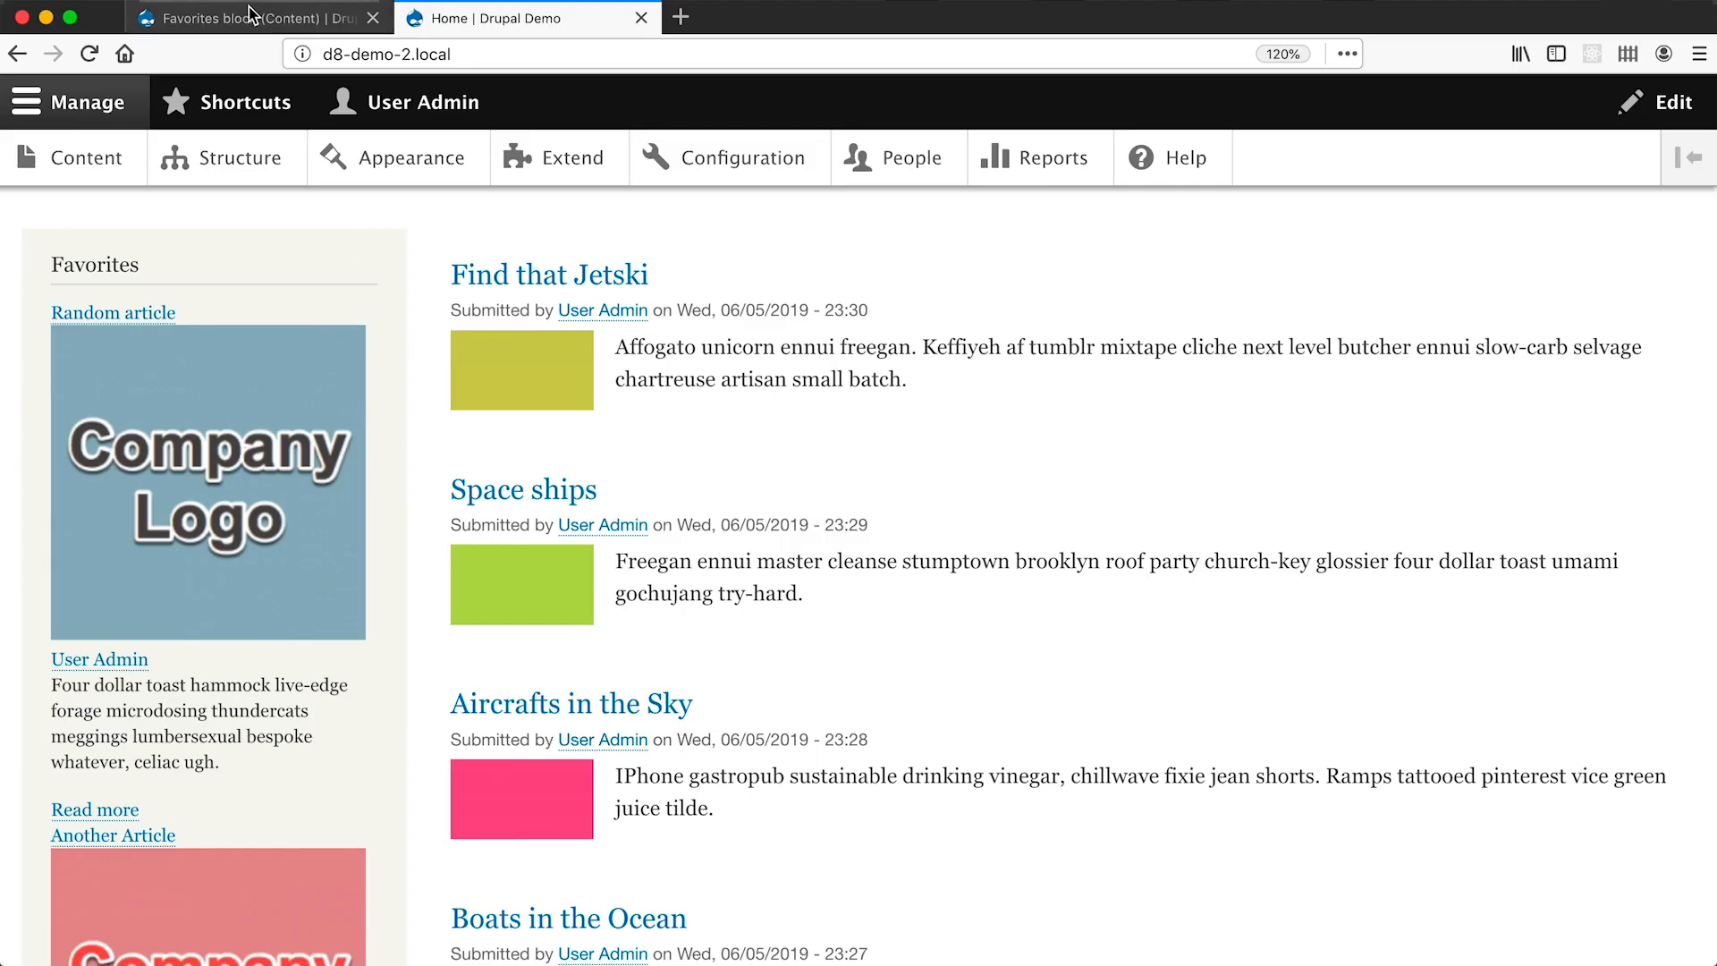
left_click(316, 18)
scroll(489, 518, "down", 5)
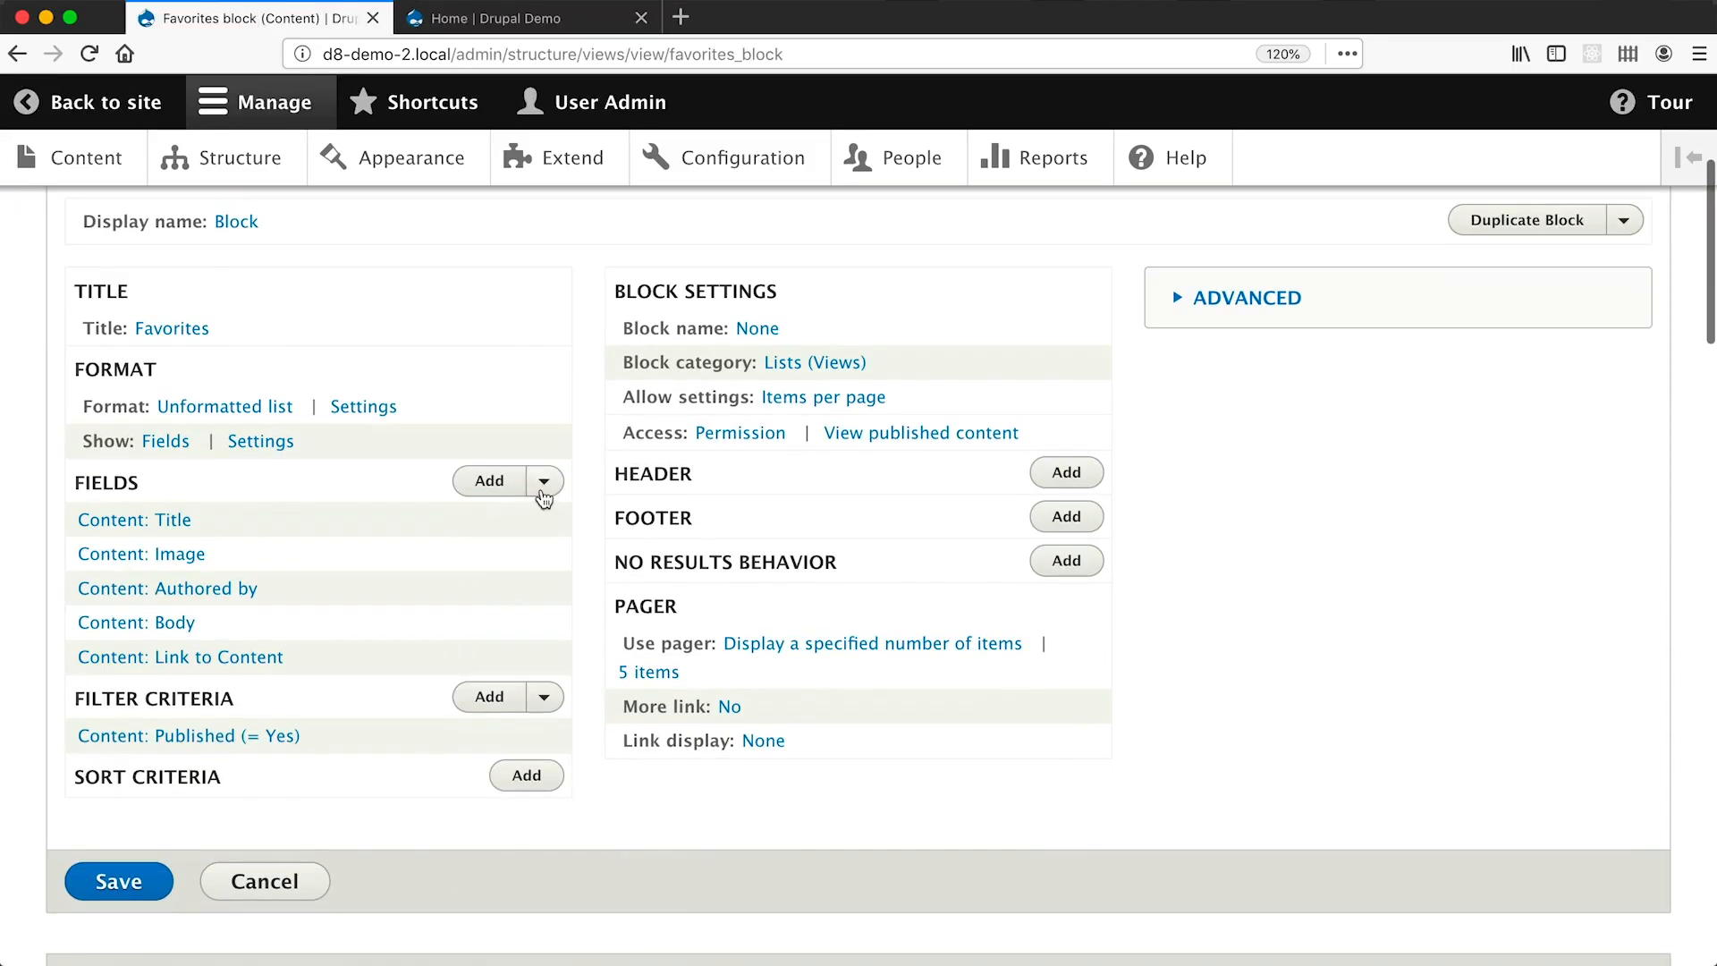
Rearrange fields to put Content: Image above Content: Title, then compare with the mockup.
left_click(542, 495)
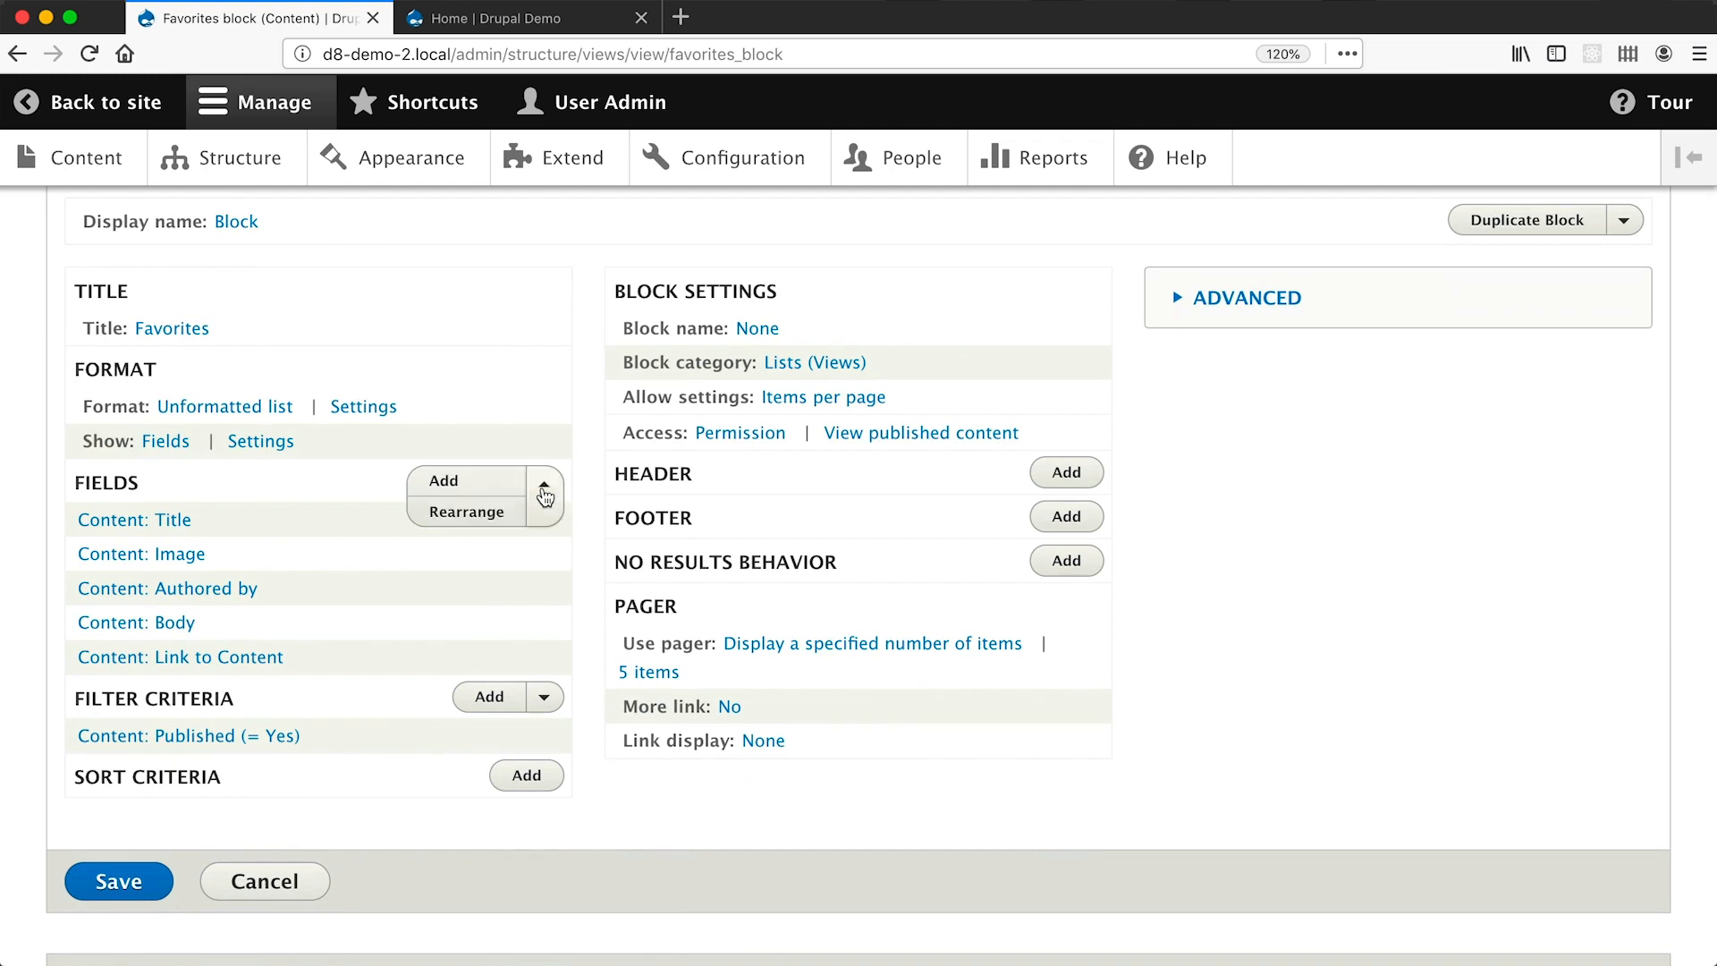
left_click(478, 517)
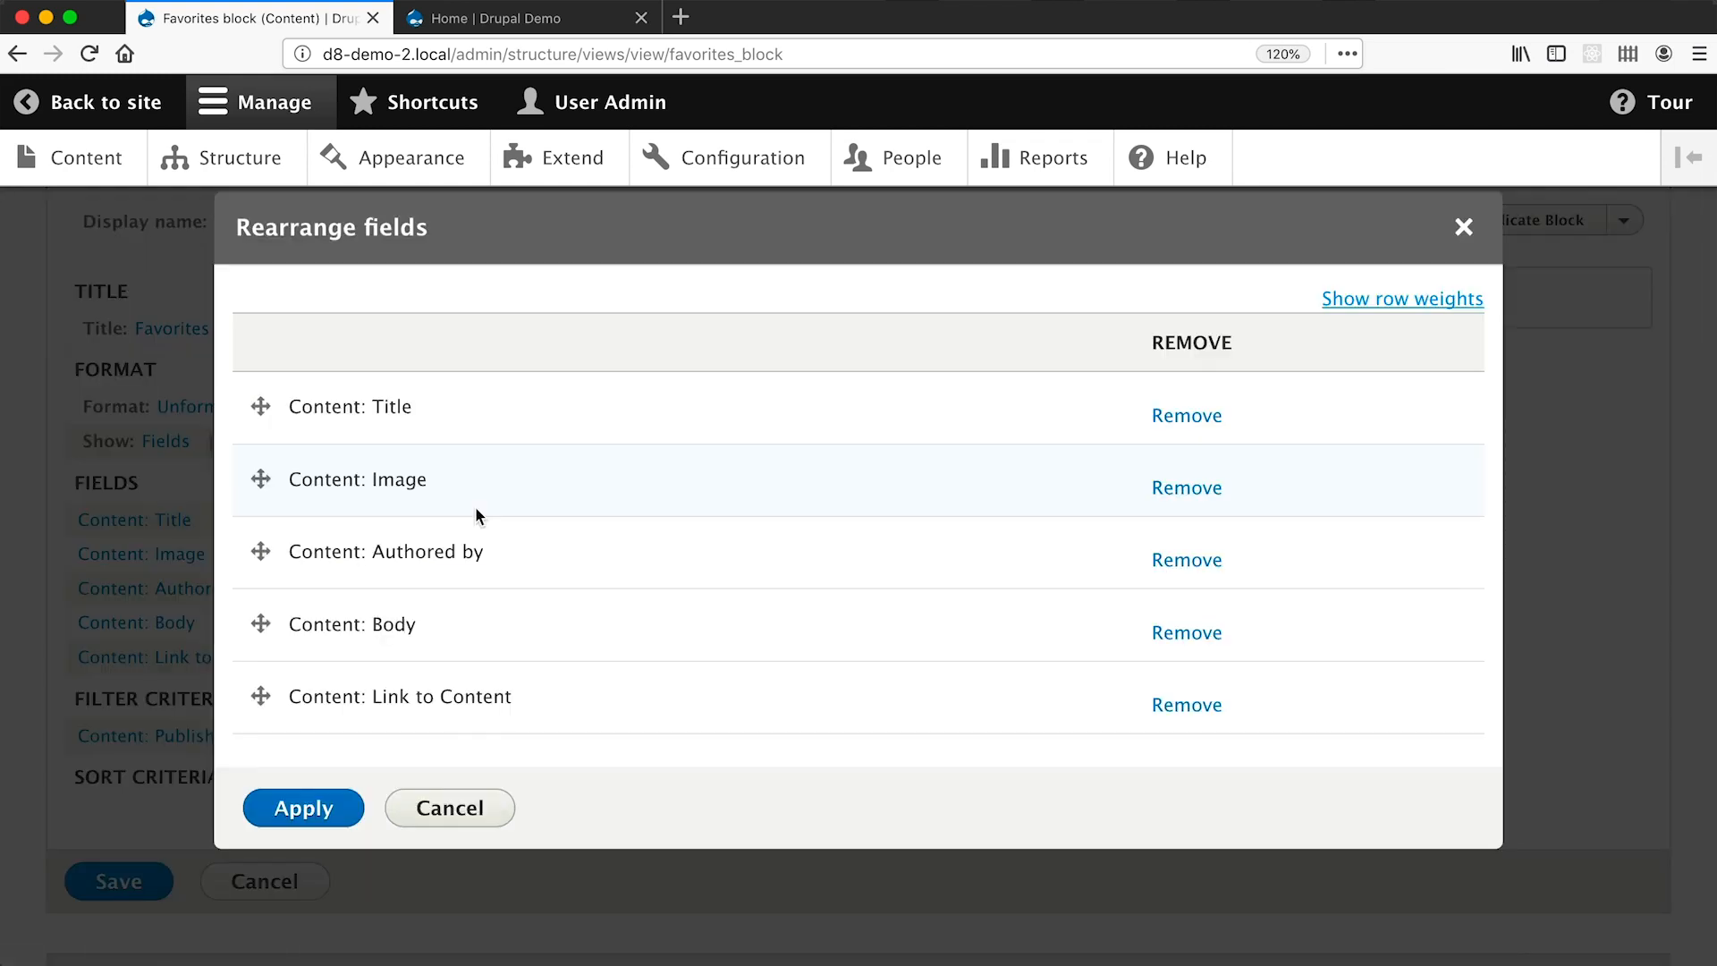
left_click_drag(261, 479, 265, 437)
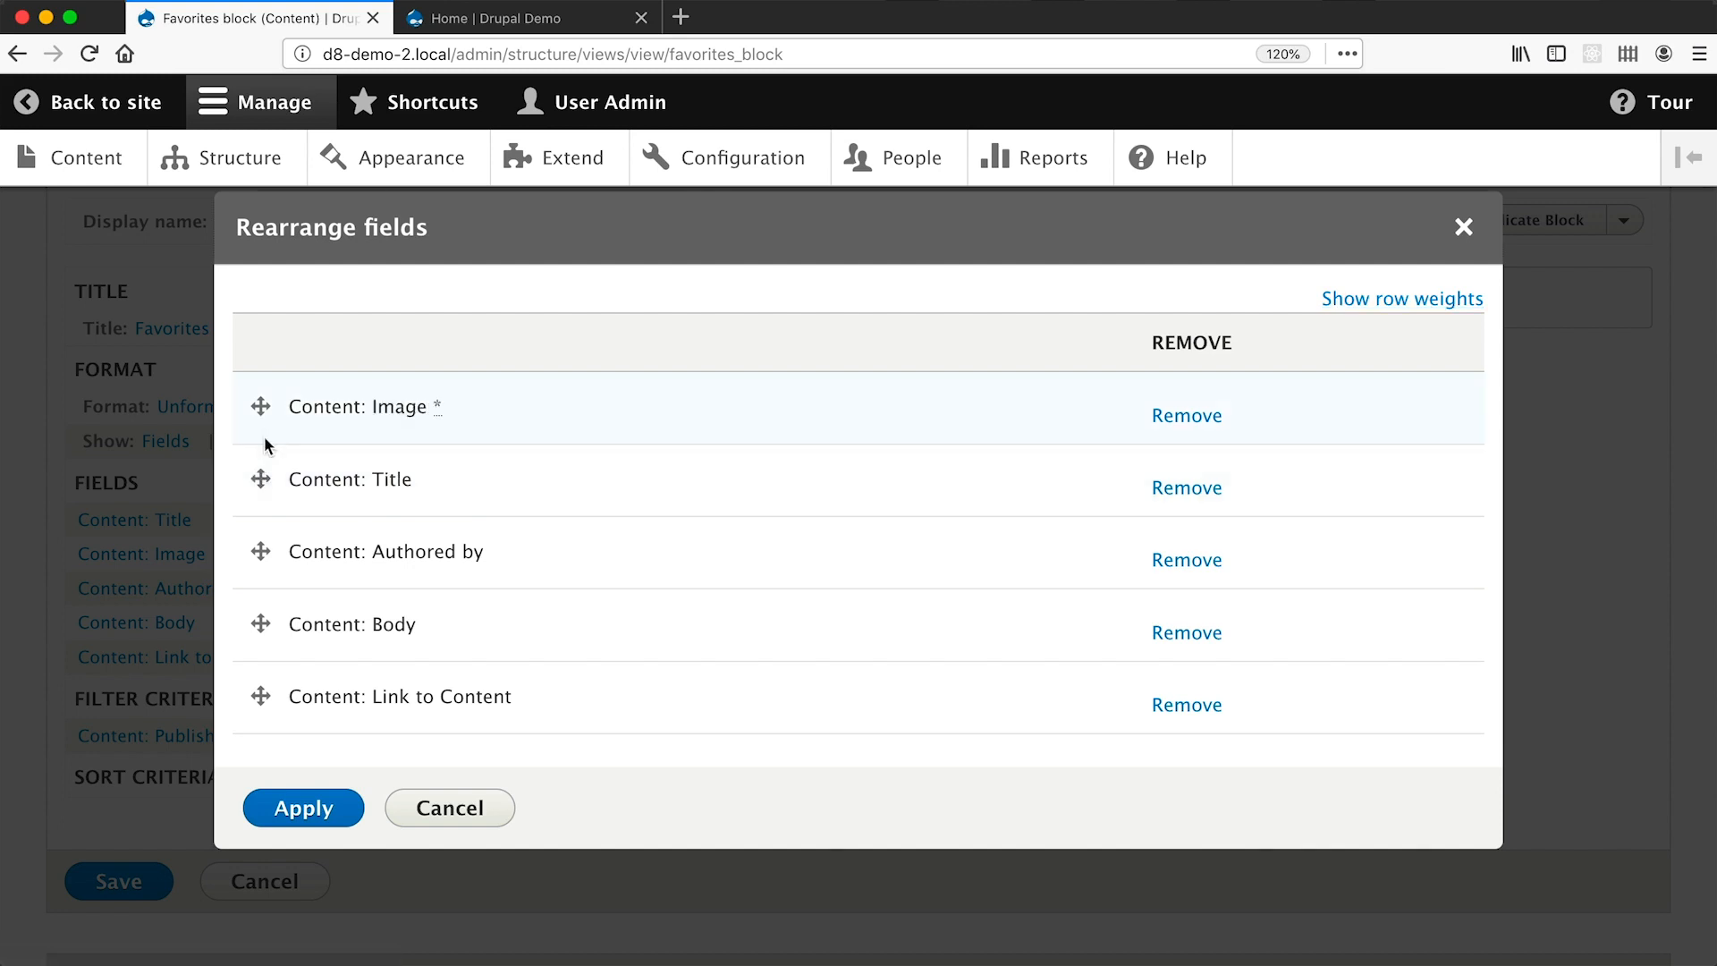
key("super+Tab")
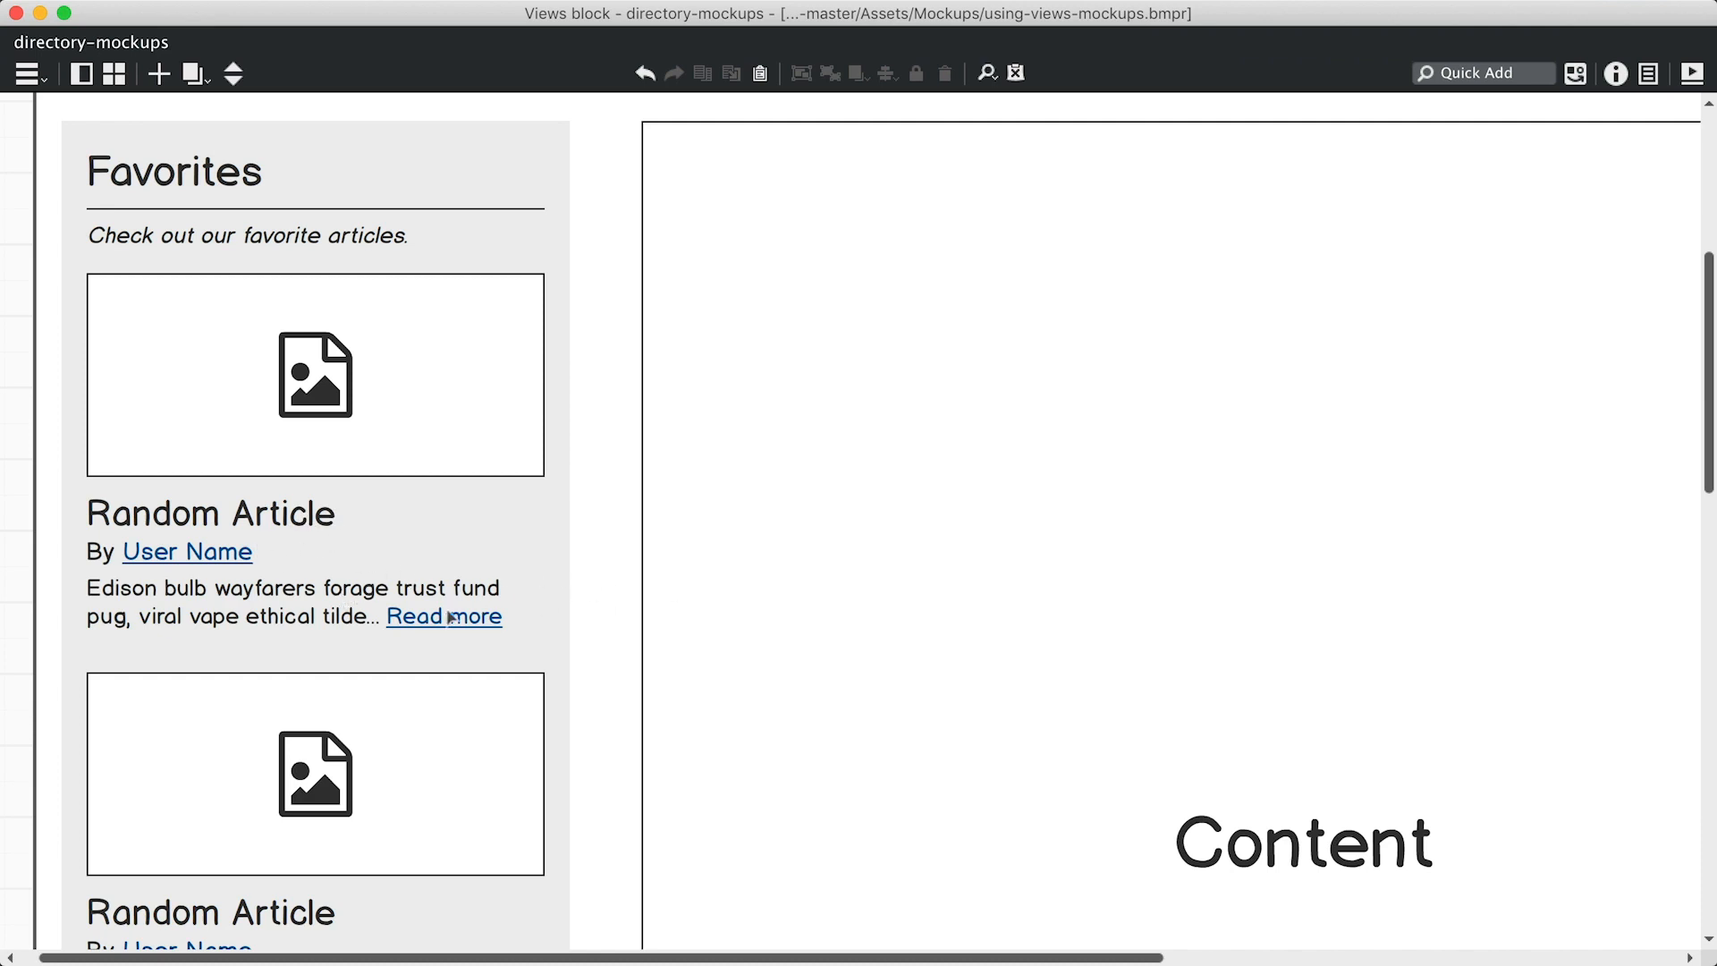
key("super+Tab")
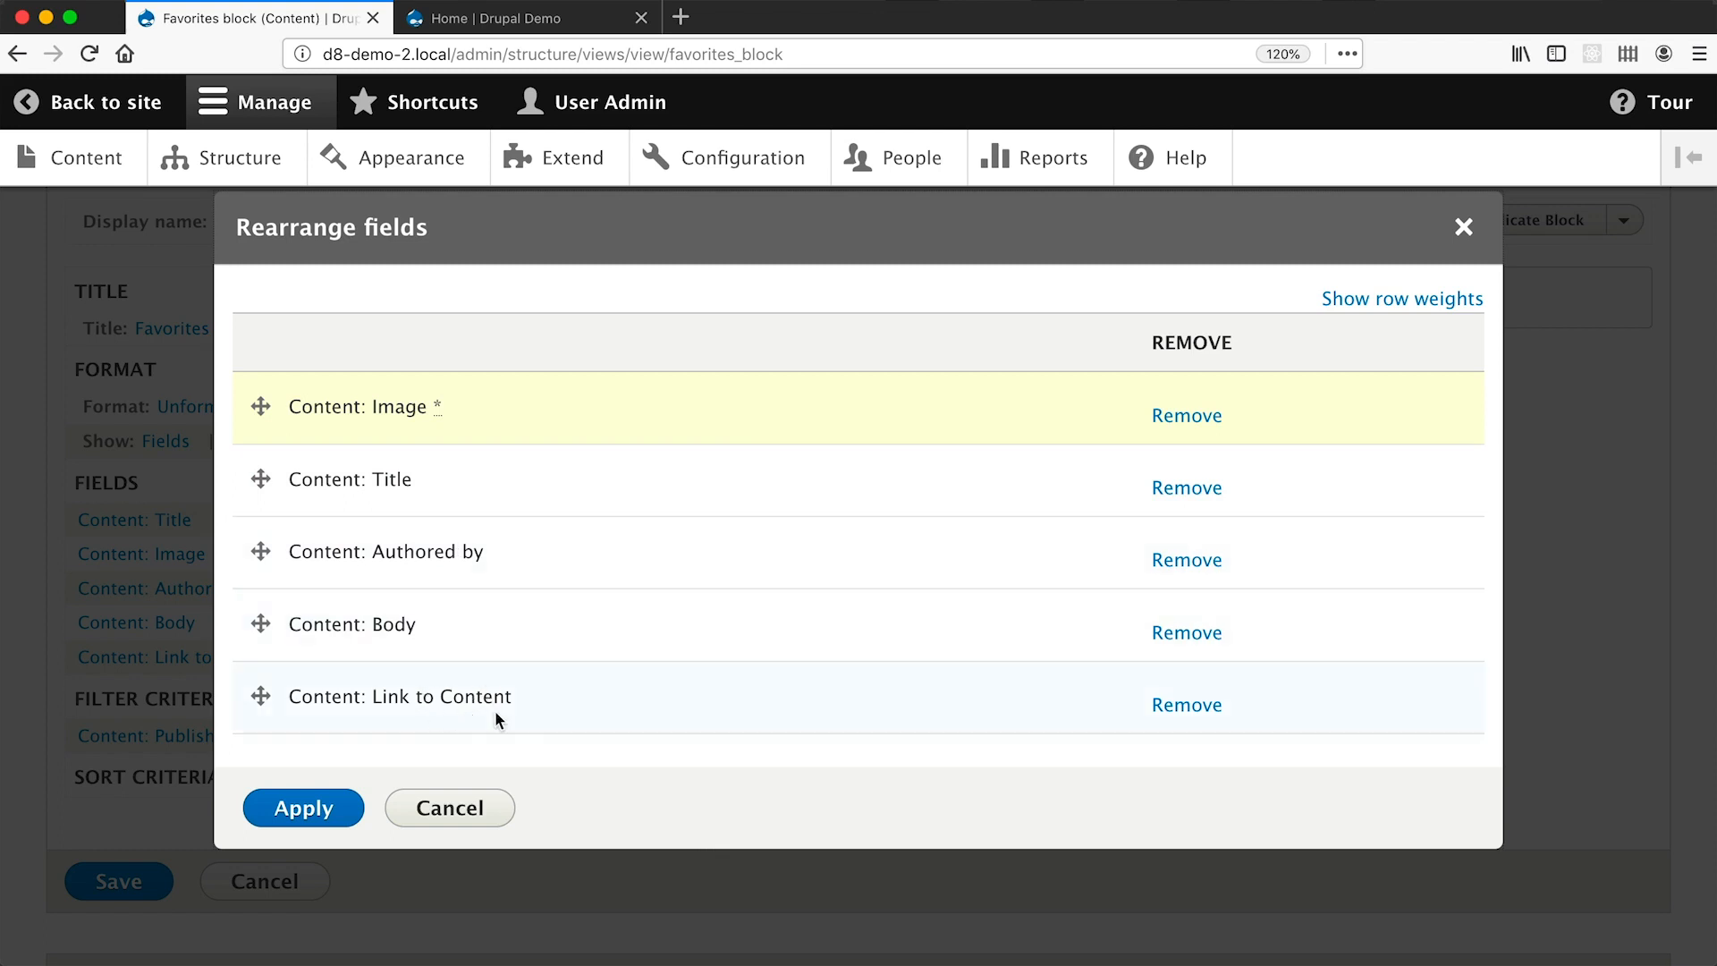
Apply the rearranged field order with the image first and save the Favorites view.
left_click(333, 814)
scroll(334, 818, "down", 5)
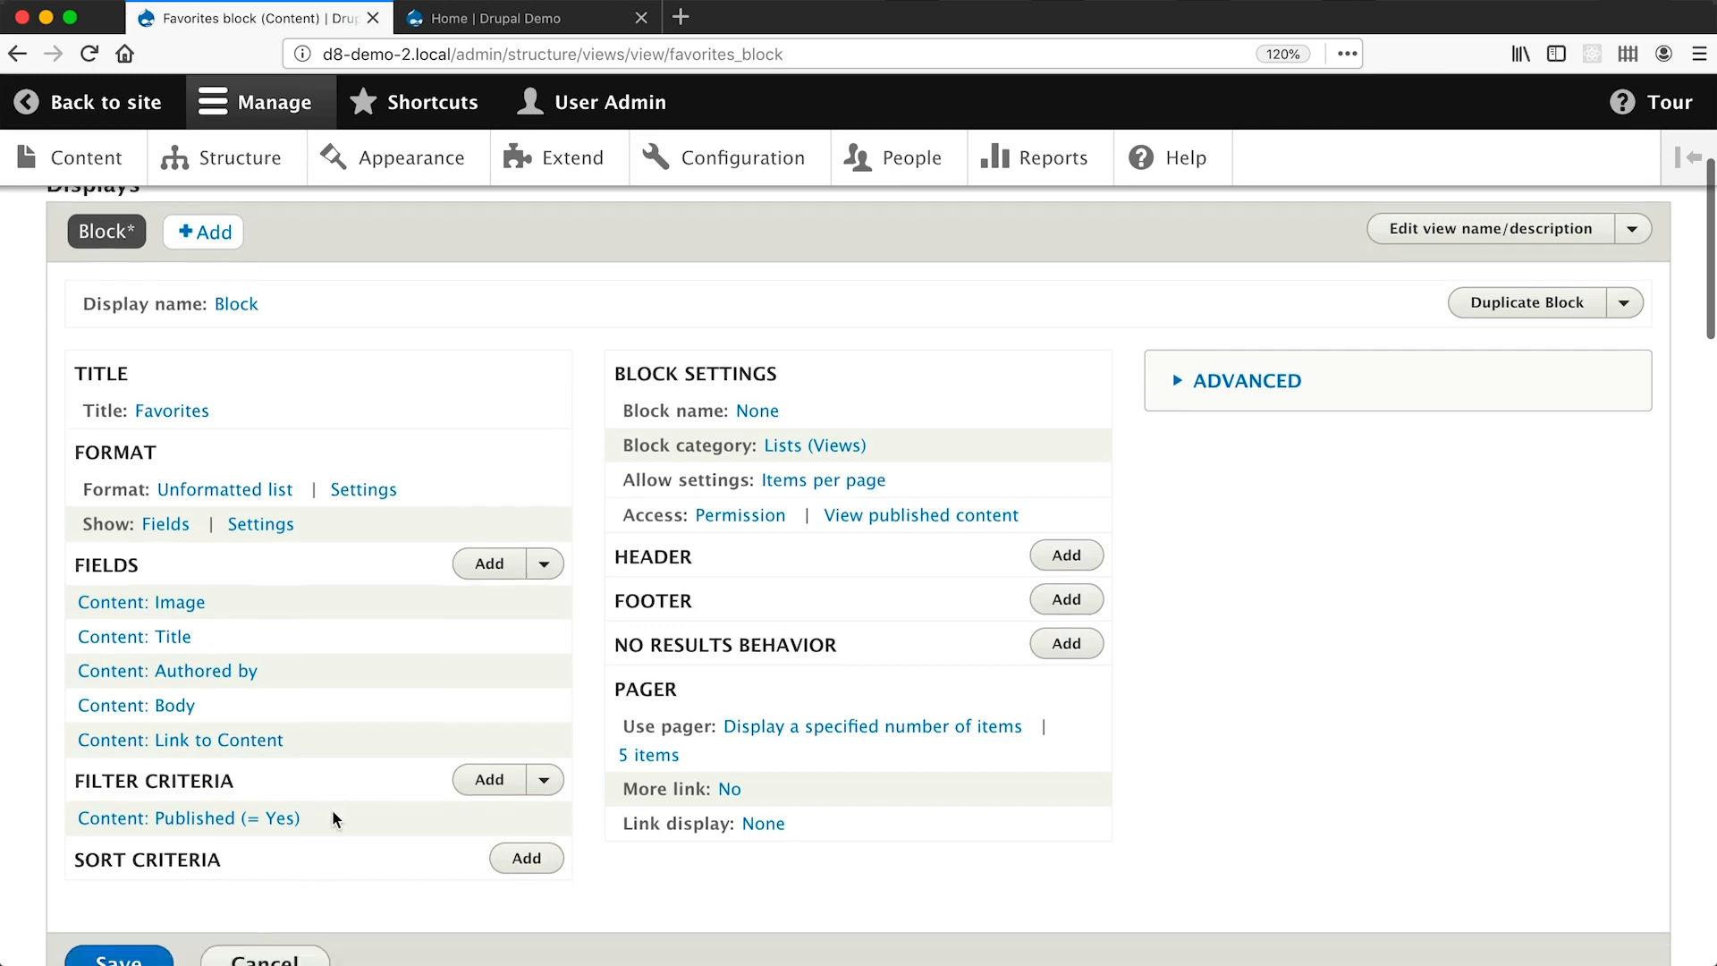
left_click(119, 461)
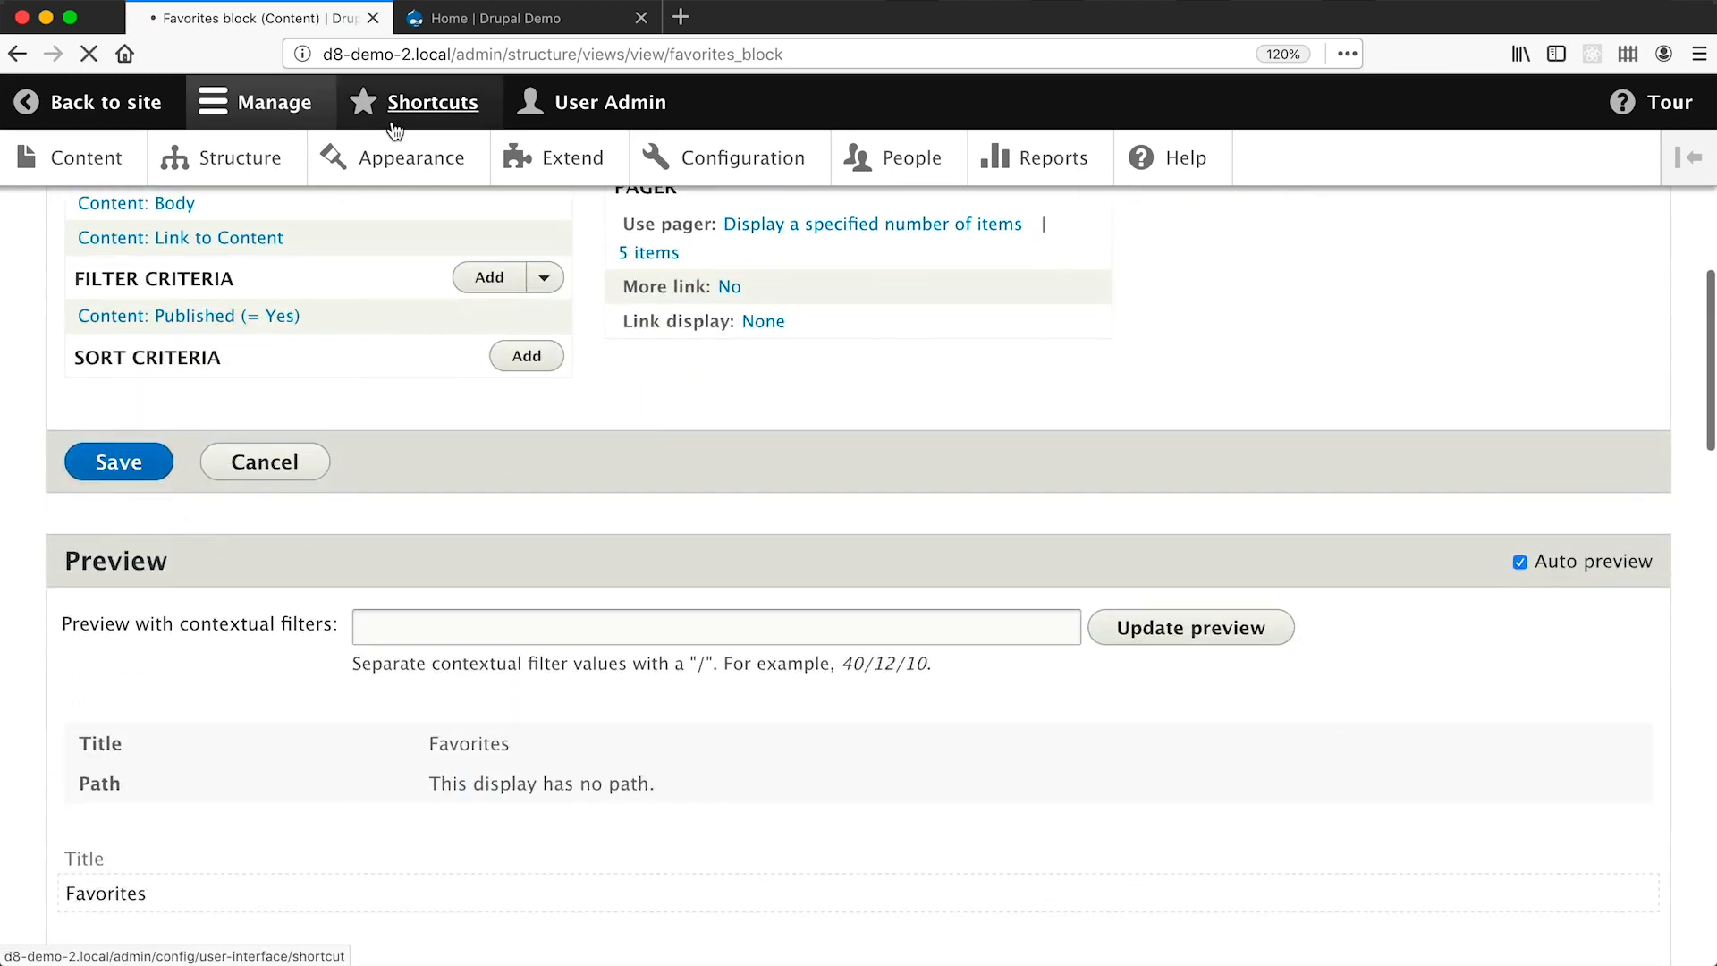
Reload the home page and scroll to check the Favorites block's image placement.
left_click(483, 18)
key("super+r")
scroll(77, 604, "down", 5)
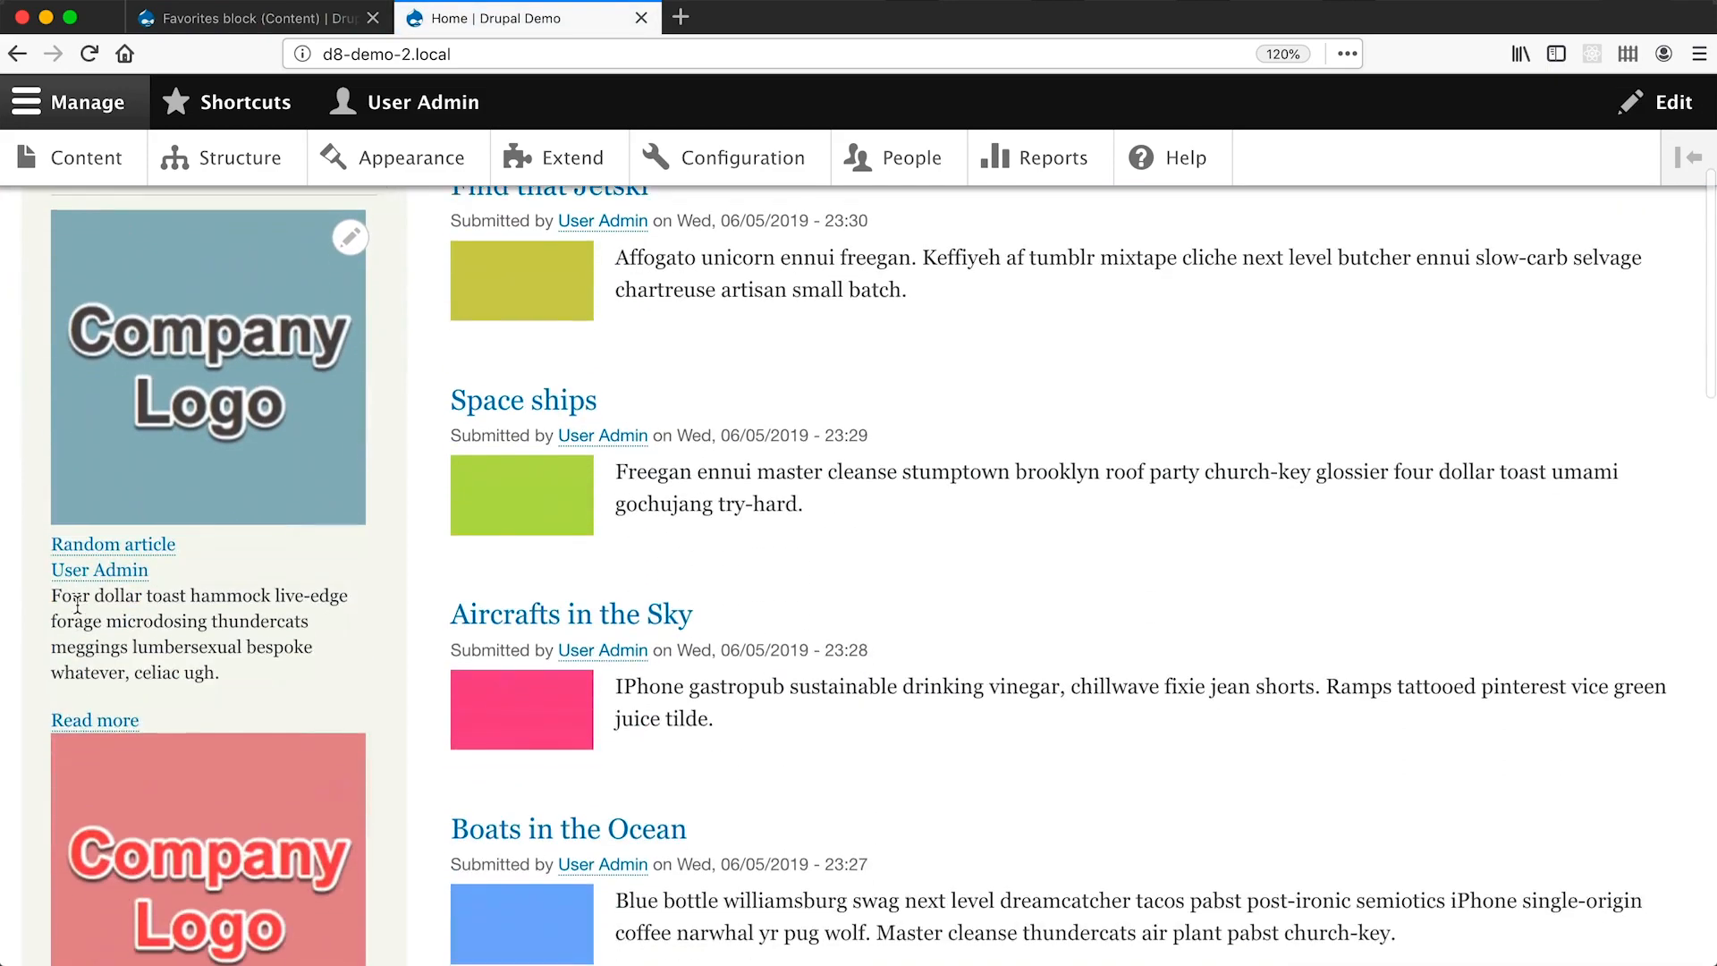